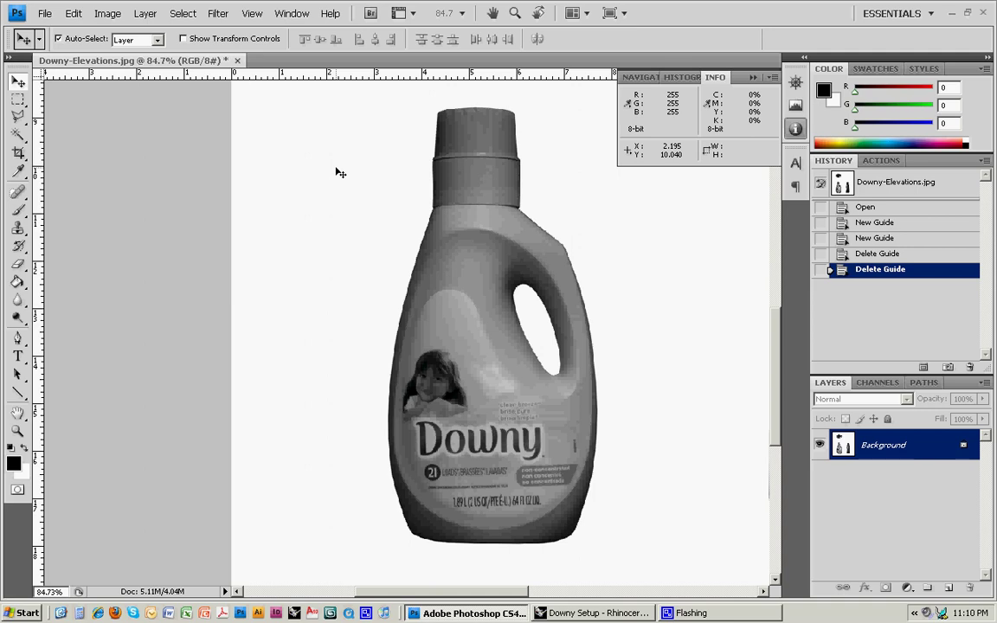
# Switch to the Downy Setup model in Rhino and examine the shaded and wireframe bottles from several angles
pyautogui.click(596, 613)
pyautogui.moveTo(527, 474); pyautogui.dragTo(407, 402, button='right')
pyautogui.scroll(7, 483, 268)
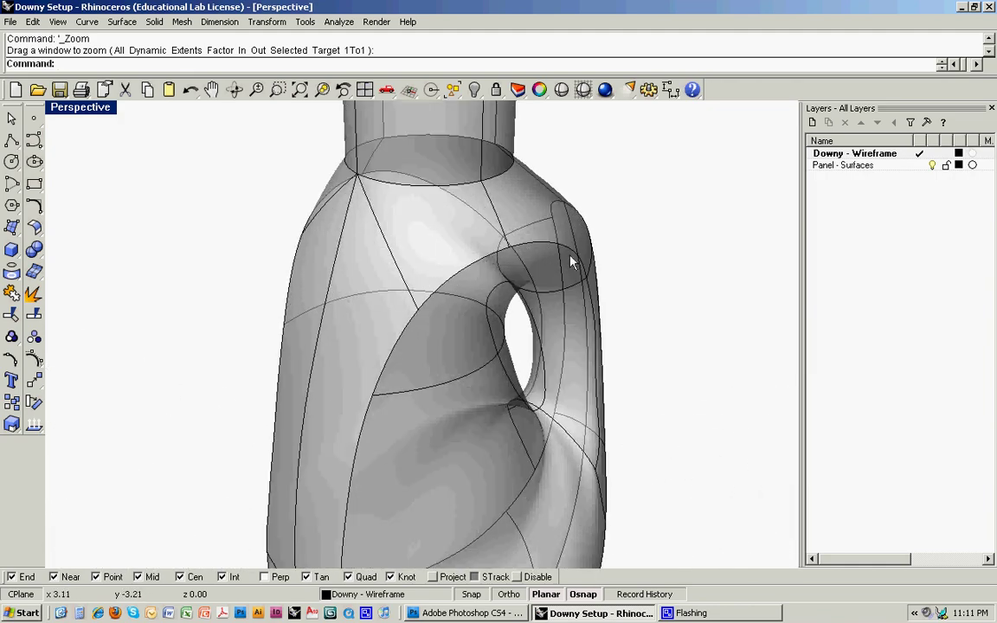
pyautogui.scroll(-2, 595, 331)
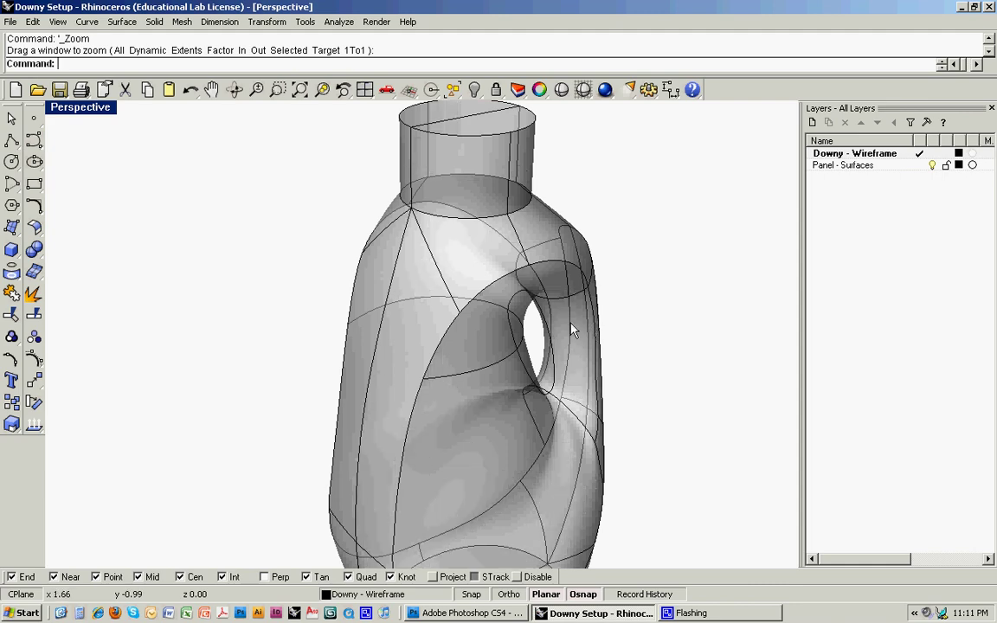
pyautogui.scroll(-2, 570, 323)
pyautogui.keyDown('shift'); pyautogui.moveTo(555, 324); pyautogui.dragTo(480, 285, button='right'); pyautogui.keyUp('shift')
pyautogui.scroll(-2, 482, 291)
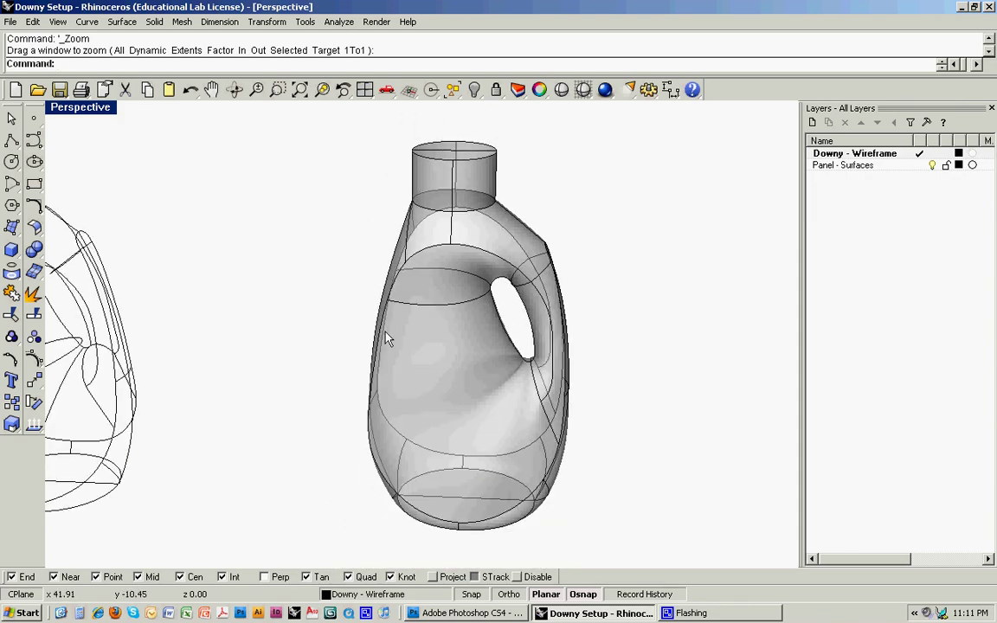
pyautogui.moveTo(365, 327)
pyautogui.keyDown('shift'); pyautogui.mouseDown(button='right')
pyautogui.moveTo(495, 306)
pyautogui.moveTo(413, 319)
pyautogui.moveTo(463, 312)
pyautogui.moveTo(559, 334)
pyautogui.mouseUp(button='right'); pyautogui.keyUp('shift')
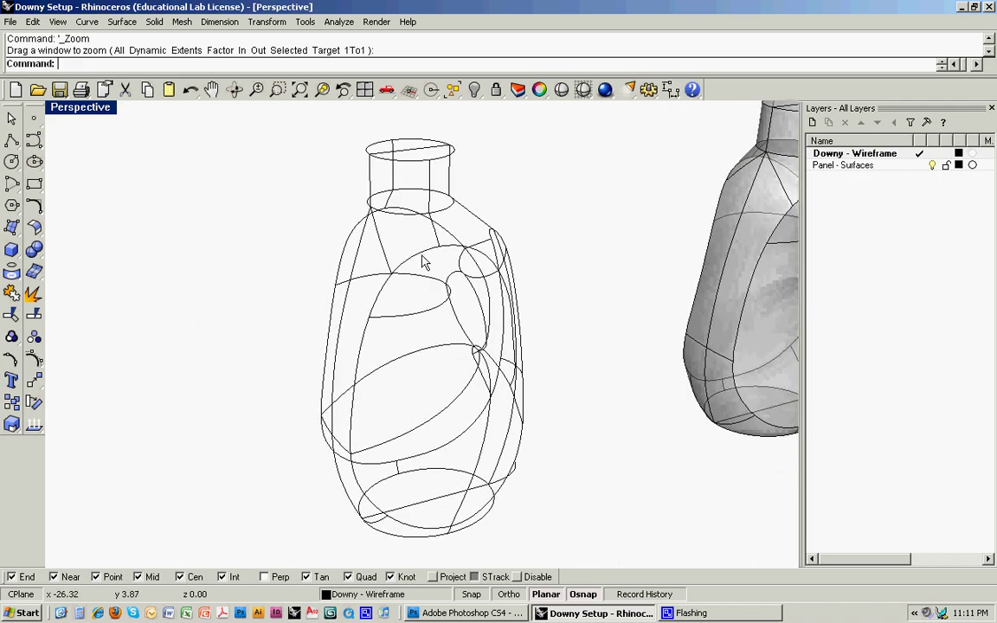
pyautogui.moveTo(474, 225)
pyautogui.keyDown('shift'); pyautogui.mouseDown(button='right')
pyautogui.moveTo(520, 296)
pyautogui.moveTo(419, 289)
pyautogui.moveTo(381, 269)
pyautogui.mouseUp(button='right'); pyautogui.keyUp('shift')
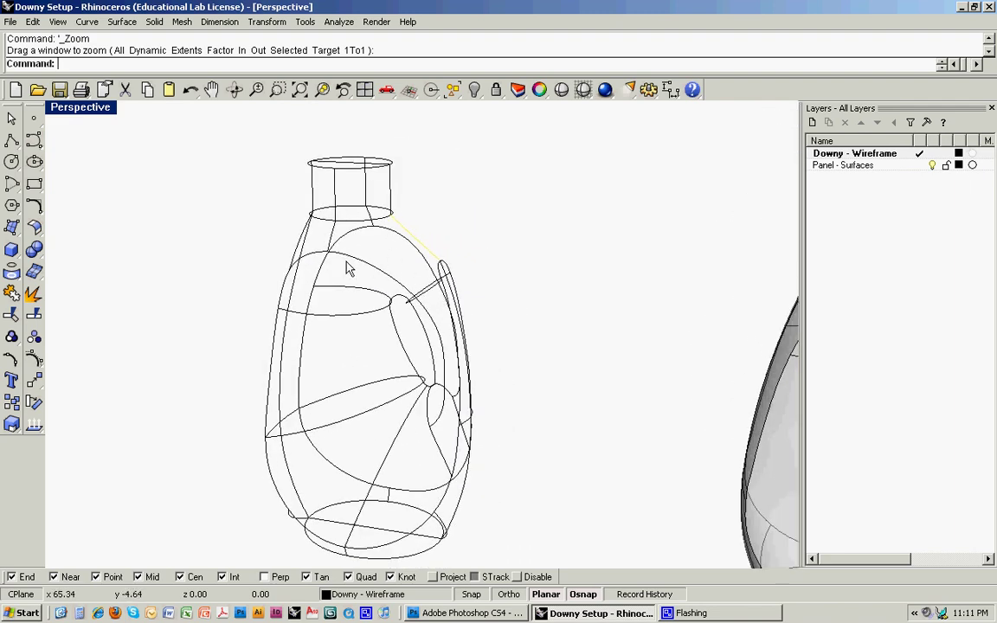
pyautogui.moveTo(363, 305)
pyautogui.mouseDown(button='right')
pyautogui.moveTo(369, 278)
pyautogui.moveTo(487, 281)
pyautogui.moveTo(484, 306)
pyautogui.moveTo(433, 300)
pyautogui.moveTo(449, 394)
pyautogui.mouseUp(button='right')
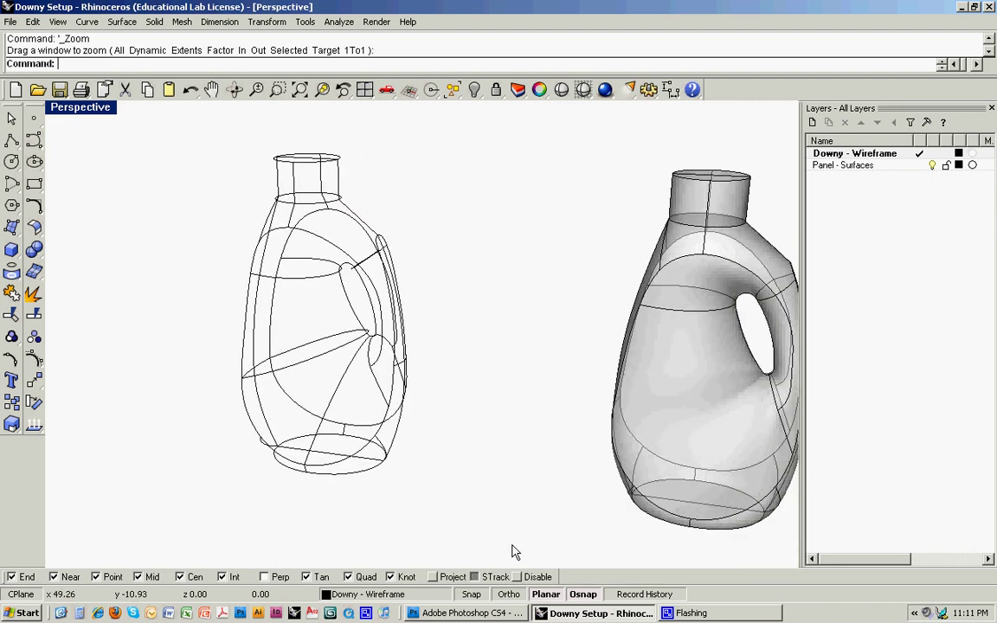
# Switch to Photoshop and examine the whole Downy-Elevations.jpg sheet with the bottle's top, front and side views
pyautogui.click(489, 613)
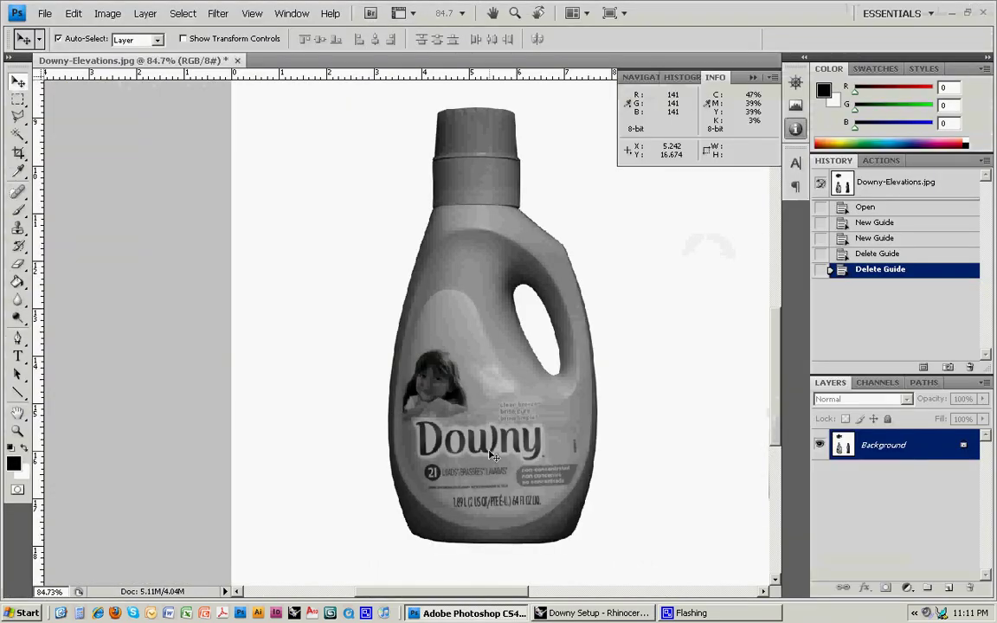
pyautogui.hotkey('ctrl', '-')
pyautogui.hotkey('ctrl', '-')
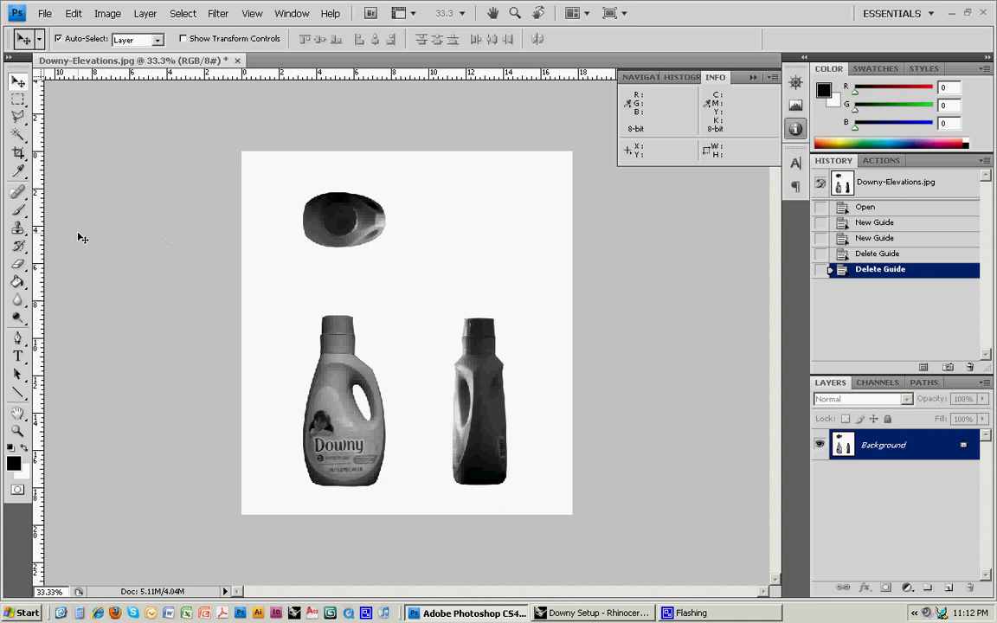
pyautogui.moveTo(38, 251)
pyautogui.mouseDown()
pyautogui.moveTo(323, 269)
pyautogui.moveTo(39, 241)
pyautogui.mouseUp()
pyautogui.moveTo(249, 73); pyautogui.dragTo(215, 73)
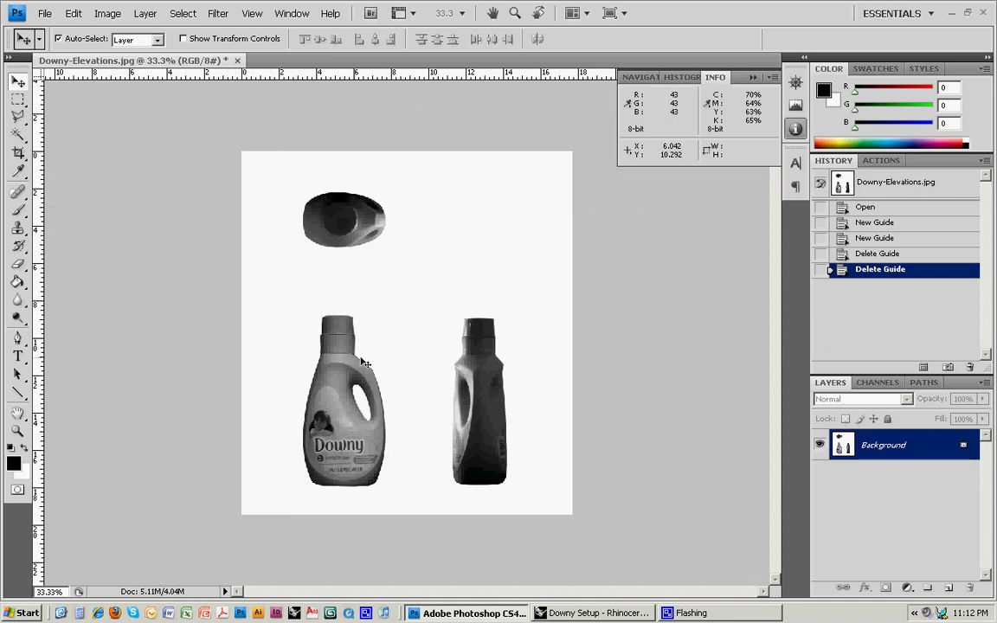
# Launch a second Rhino session with a new model based on the Large Objects - Inches template
pyautogui.click(597, 613)
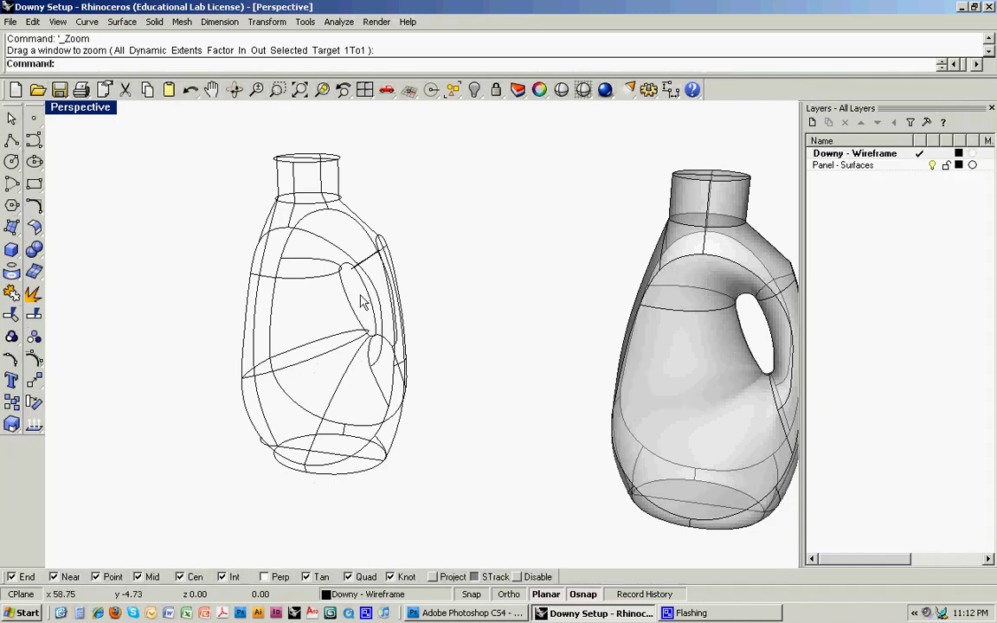
pyautogui.click(295, 613)
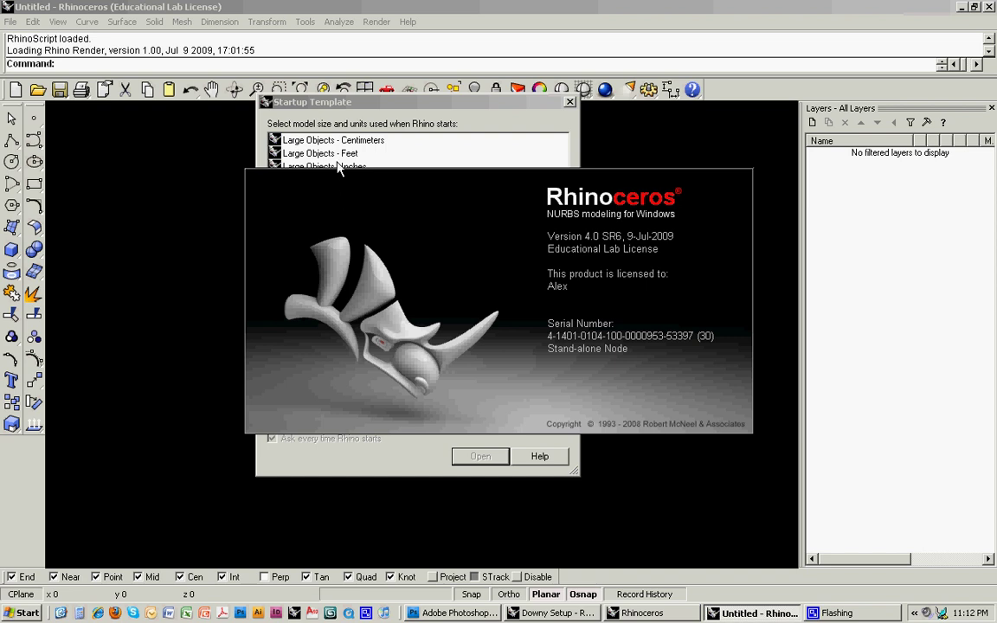
pyautogui.doubleClick(338, 167)
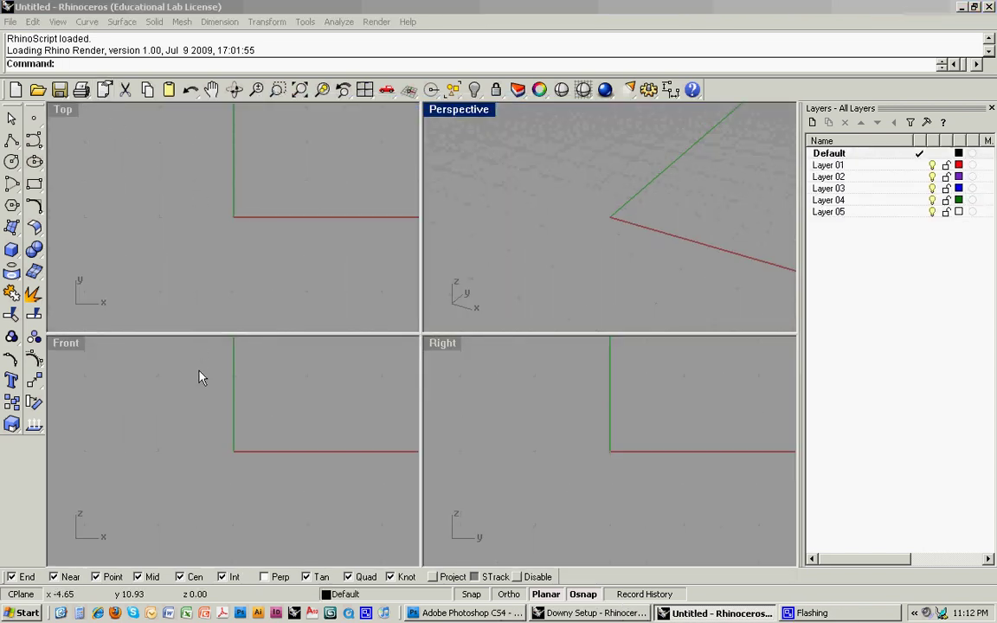
# Place the Downy-Elevations image as a background bitmap in the Front viewport, just beyond the origin on the positive X side
pyautogui.click(200, 372)
pyautogui.scroll(-20, 199, 401)
pyautogui.moveTo(190, 375); pyautogui.dragTo(201, 418, button='right')
pyautogui.scroll(-3, 200, 425)
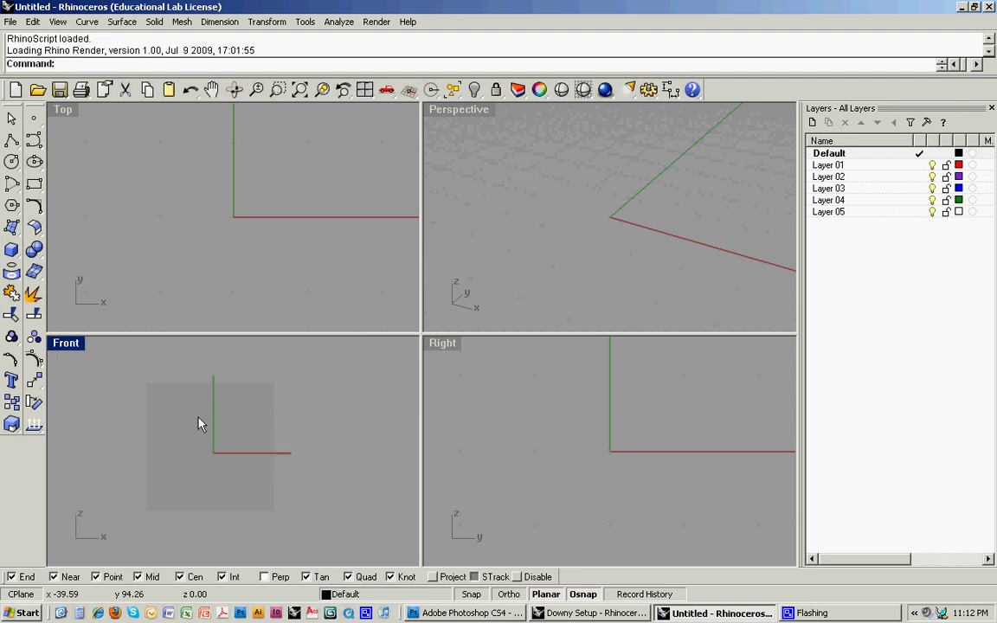
pyautogui.click(59, 22)
pyautogui.moveTo(105, 218)
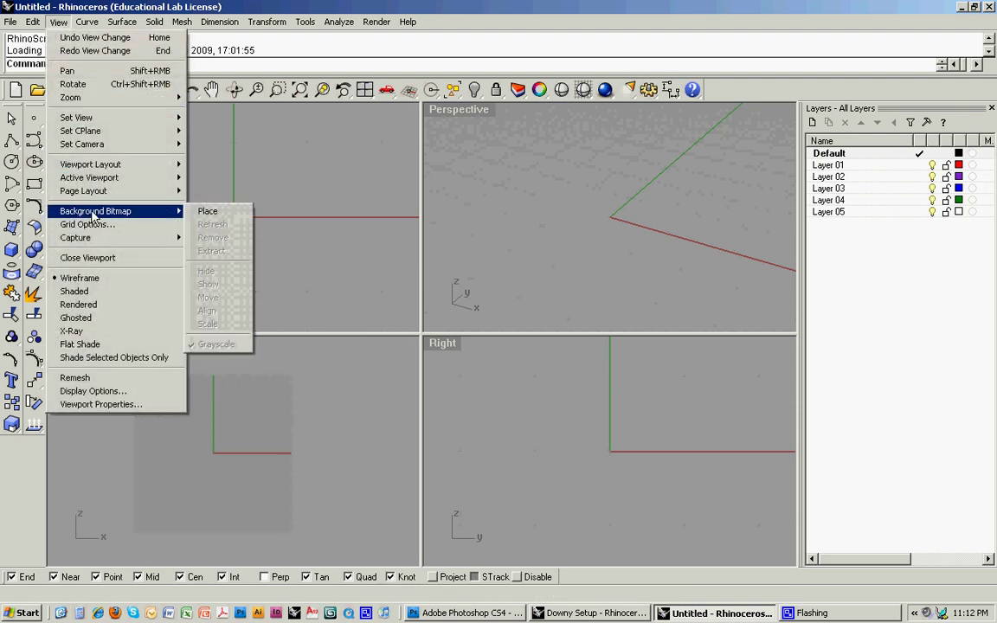
pyautogui.click(212, 214)
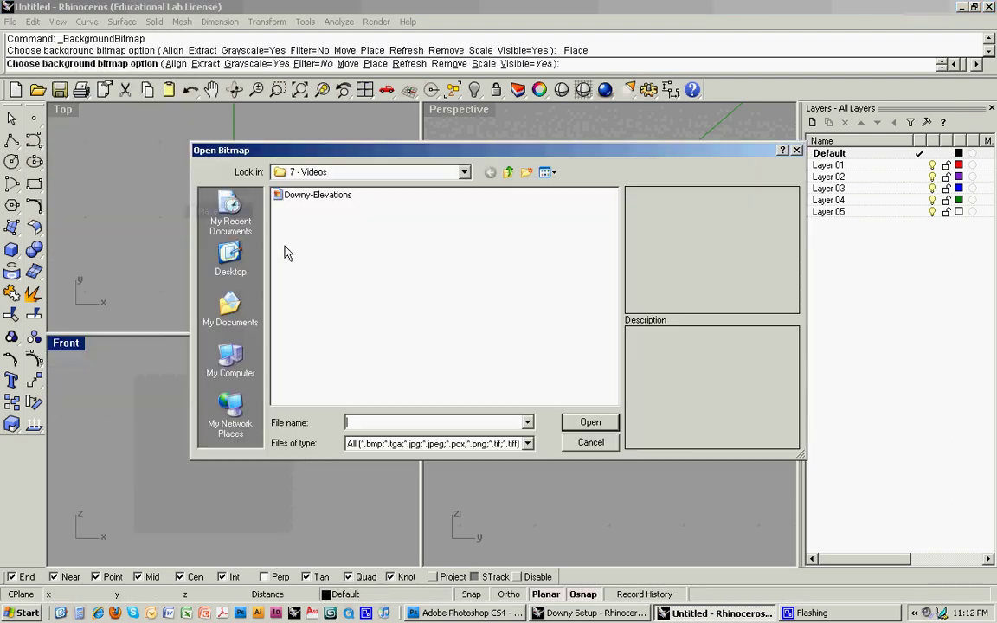
pyautogui.click(316, 203)
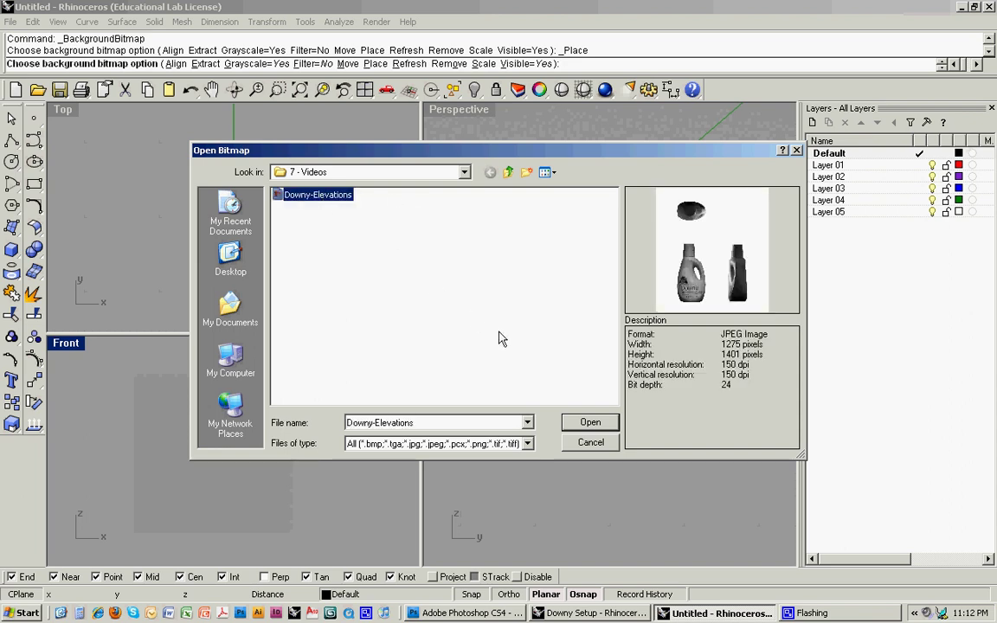
pyautogui.click(586, 423)
pyautogui.click(232, 464)
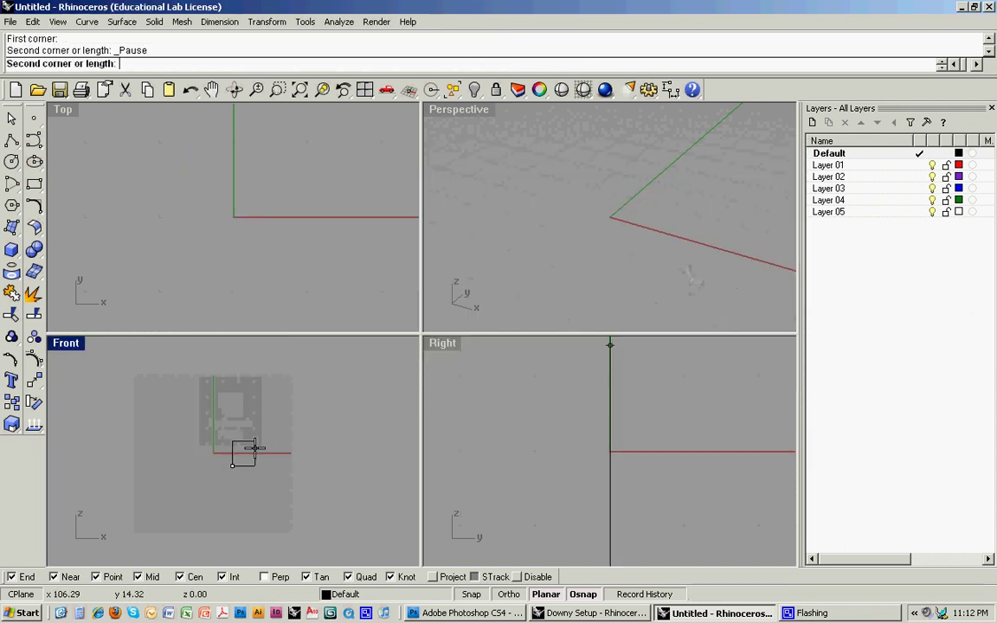
pyautogui.click(346, 391)
# Hide the grid lines, grid axes and world axes icon in all viewports
pyautogui.scroll(4, 286, 414)
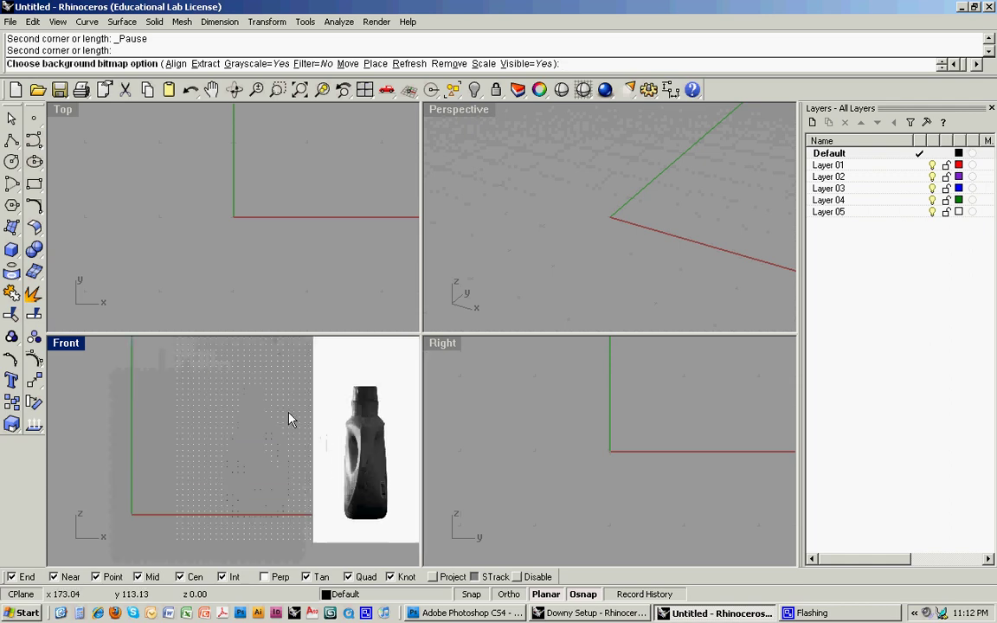
pyautogui.scroll(4, 259, 428)
pyautogui.scroll(2, 229, 433)
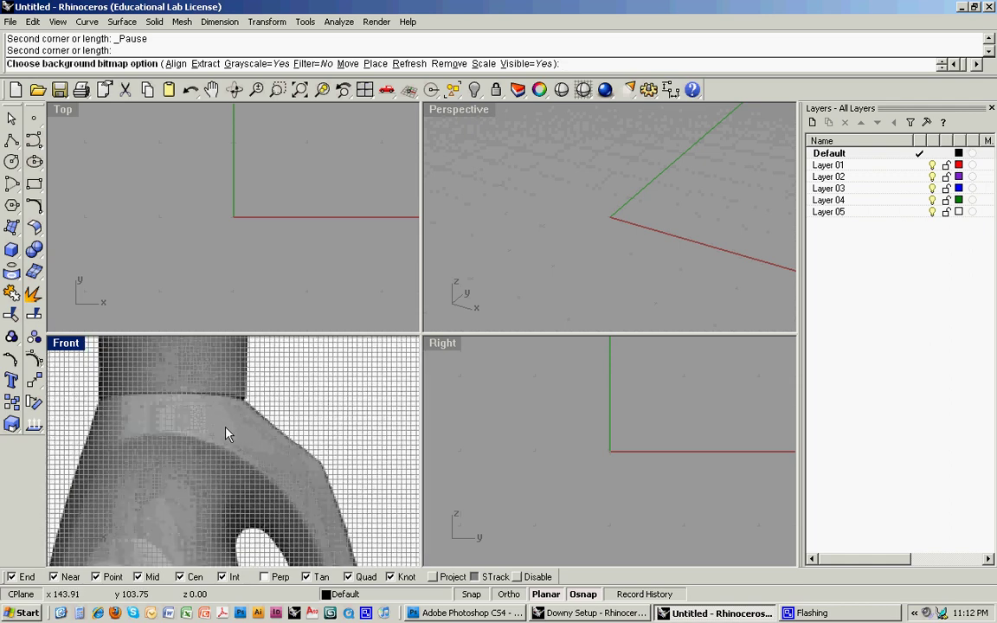
pyautogui.scroll(-8, 229, 433)
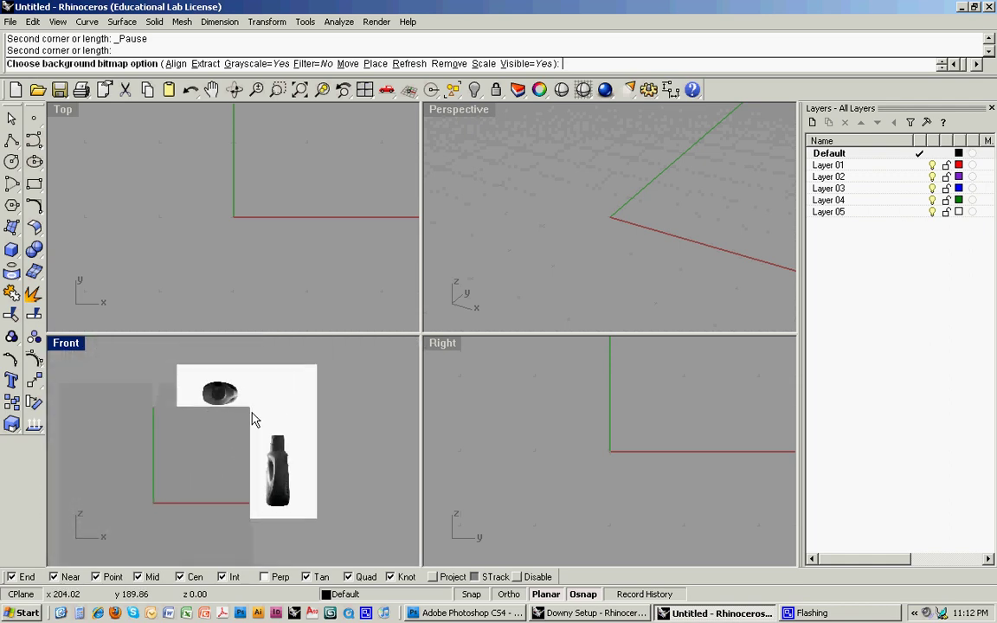
pyautogui.click(306, 22)
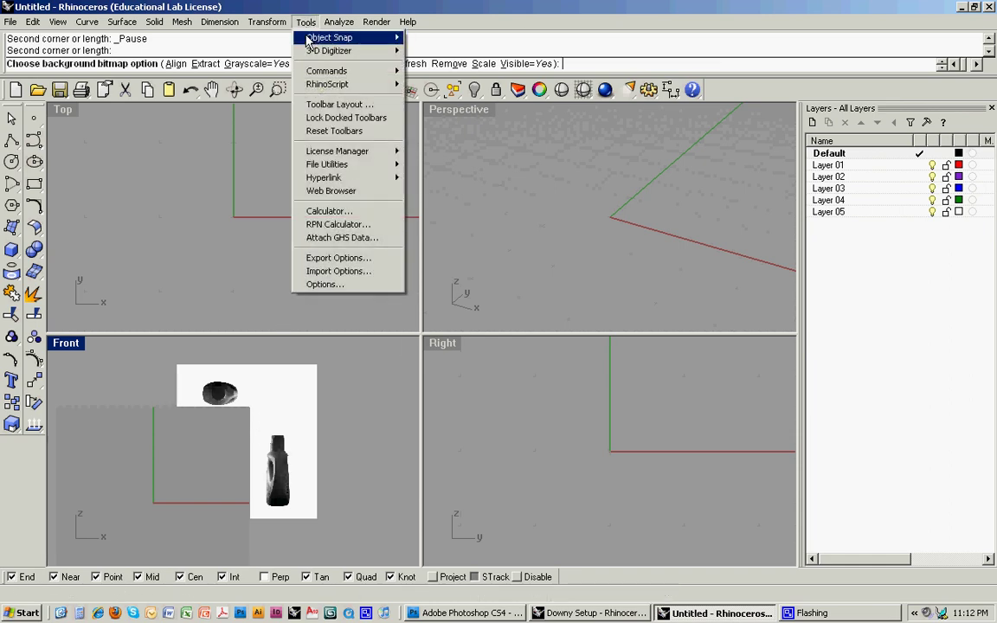
pyautogui.click(323, 284)
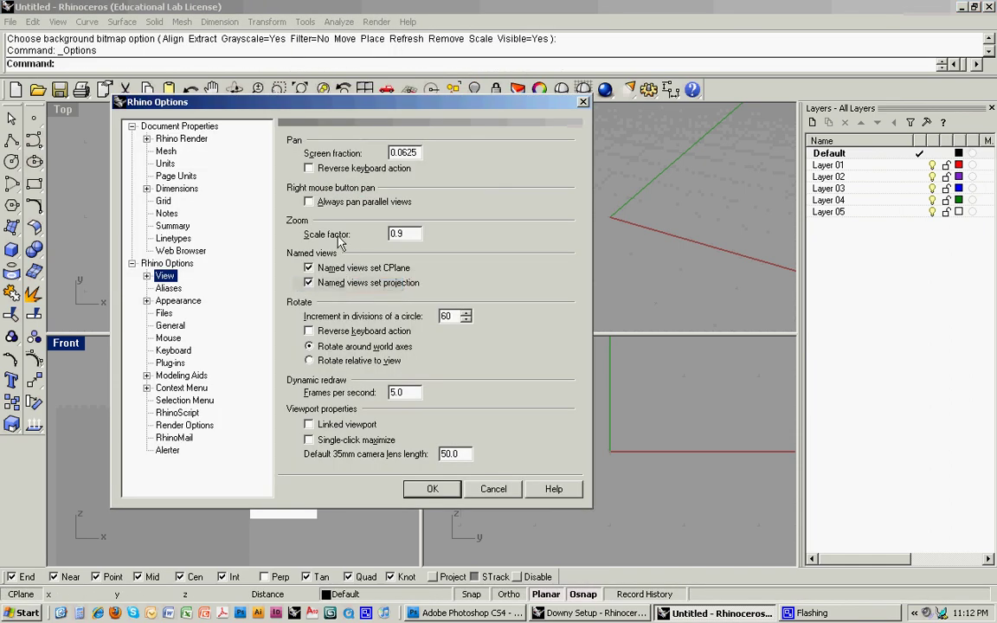
pyautogui.click(166, 204)
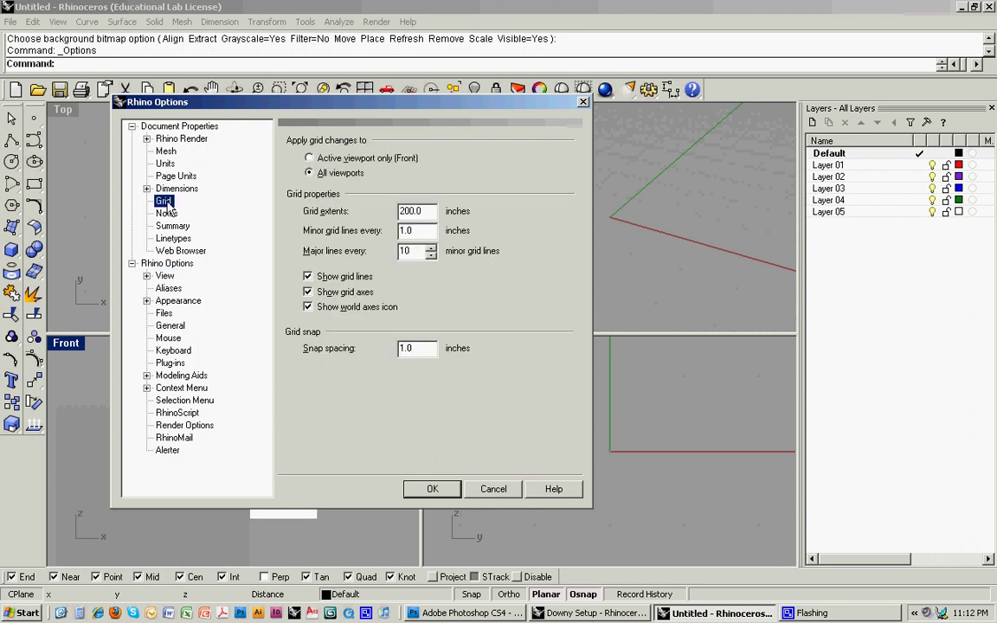
pyautogui.click(308, 276)
pyautogui.click(308, 291)
pyautogui.click(308, 306)
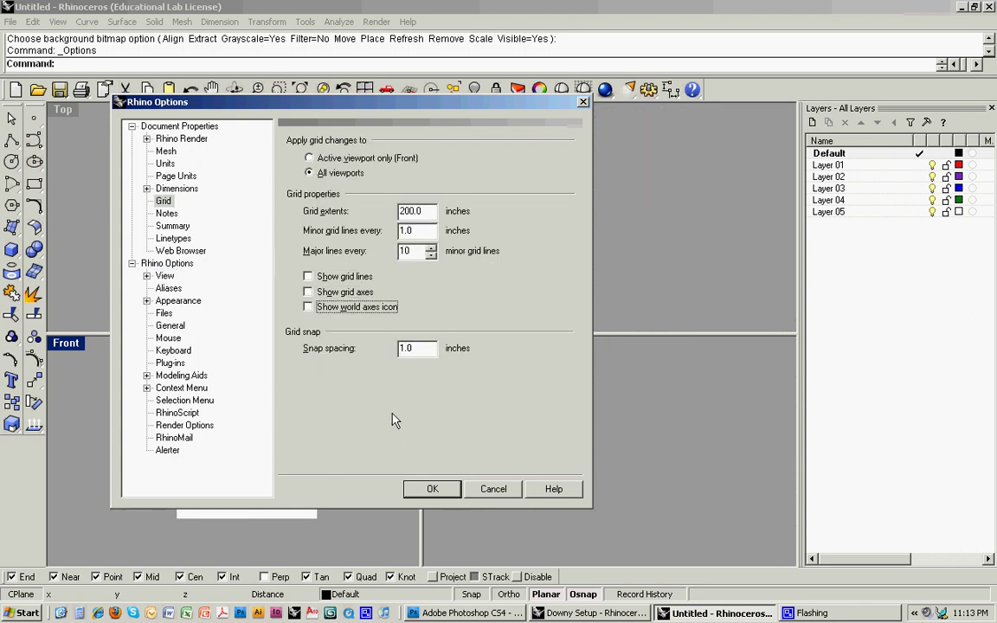
pyautogui.click(415, 489)
# Maximize the Front viewport and draw a horizontal line along the base of the front-elevation bottle
pyautogui.moveTo(267, 430); pyautogui.dragTo(241, 453, button='right')
pyautogui.scroll(4, 281, 450)
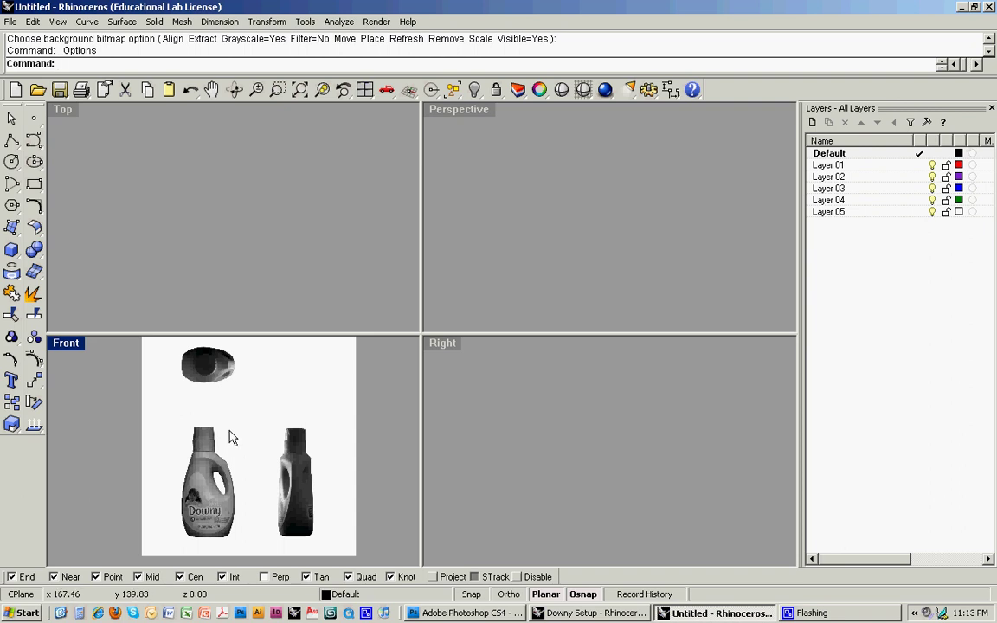
pyautogui.scroll(2, 209, 488)
pyautogui.scroll(-2, 198, 488)
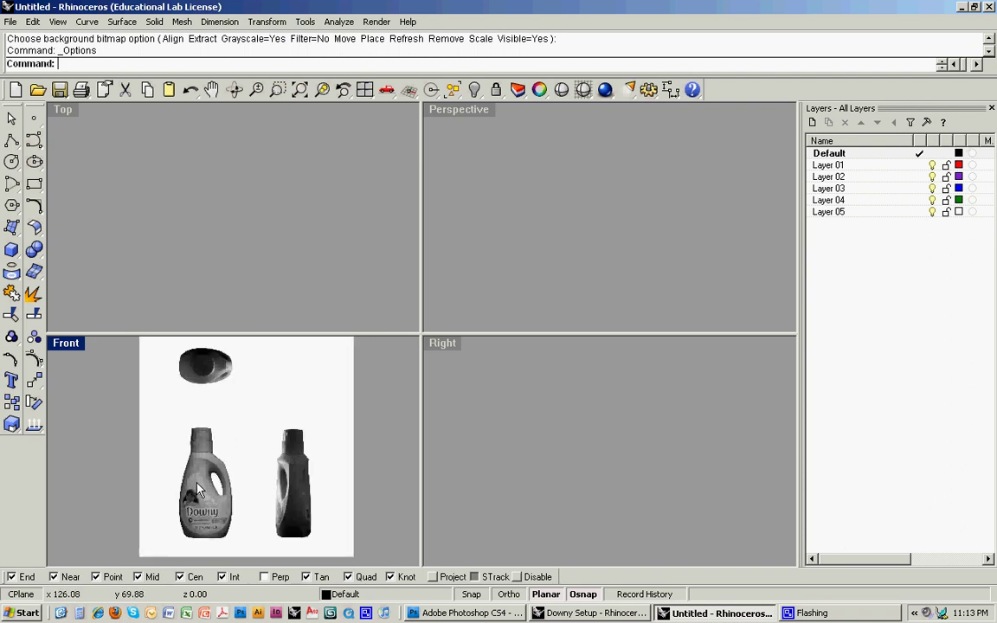
pyautogui.doubleClick(73, 348)
pyautogui.scroll(-4, 289, 286)
pyautogui.moveTo(295, 300); pyautogui.dragTo(291, 333, button='right')
pyautogui.scroll(4, 303, 467)
pyautogui.write('L')
pyautogui.press('Return')
pyautogui.scroll(1, 284, 475)
pyautogui.click(284, 472)
pyautogui.click(465, 473)
pyautogui.press('Return')
pyautogui.scroll(-3, 465, 474)
pyautogui.write('L')
pyautogui.press('Return')
pyautogui.click(368, 248)
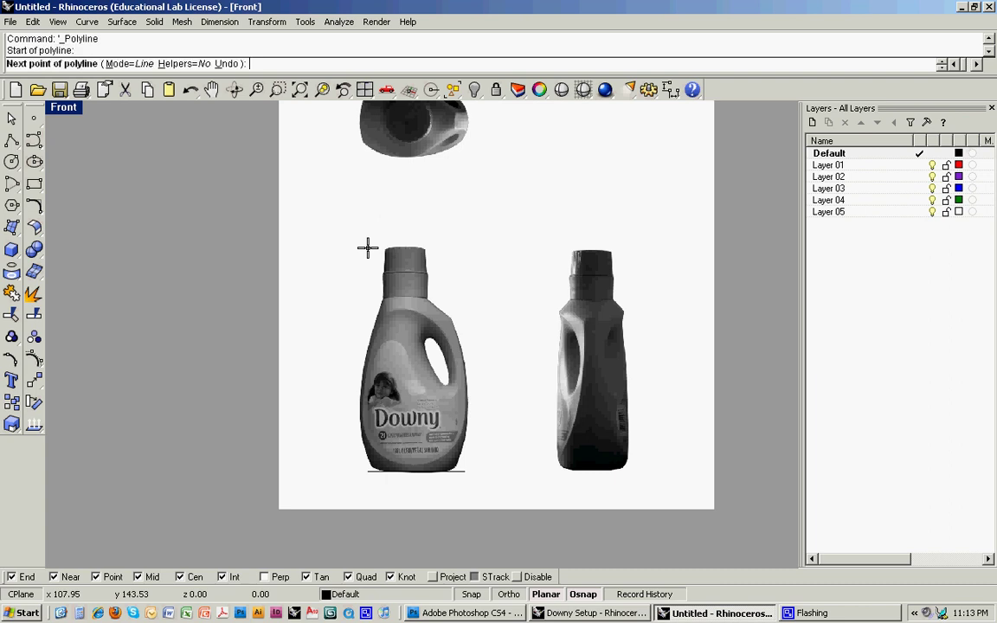
pyautogui.click(465, 248)
pyautogui.press('Return')
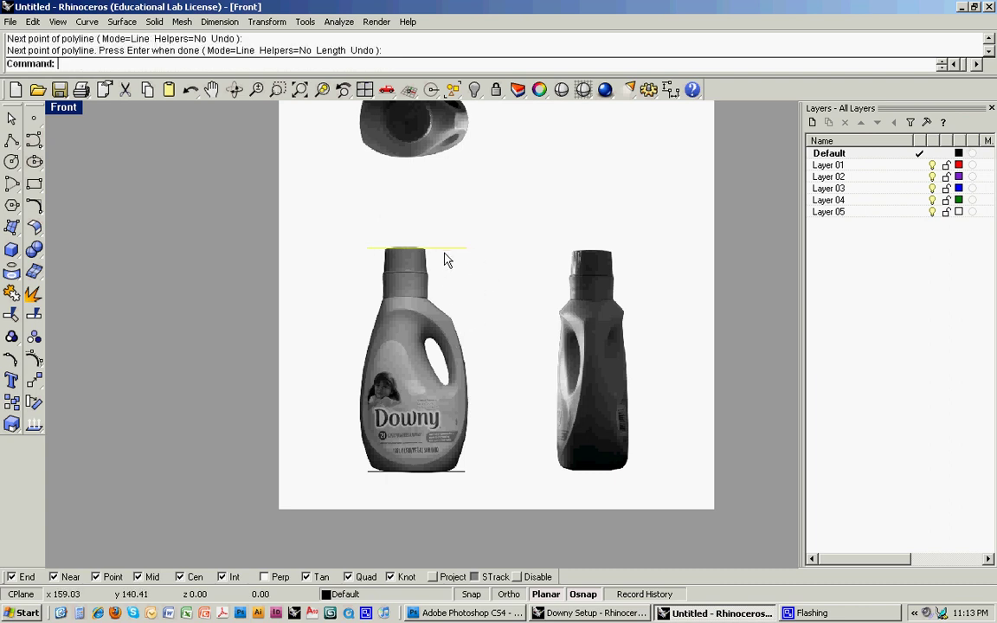
pyautogui.press('Delete')
# Copy the base line straight up to the top of the bottle cap, about 151 inches higher
pyautogui.click(435, 473)
pyautogui.write('C')
pyautogui.press('Return')
pyautogui.click(465, 473)
pyautogui.click(497, 248)
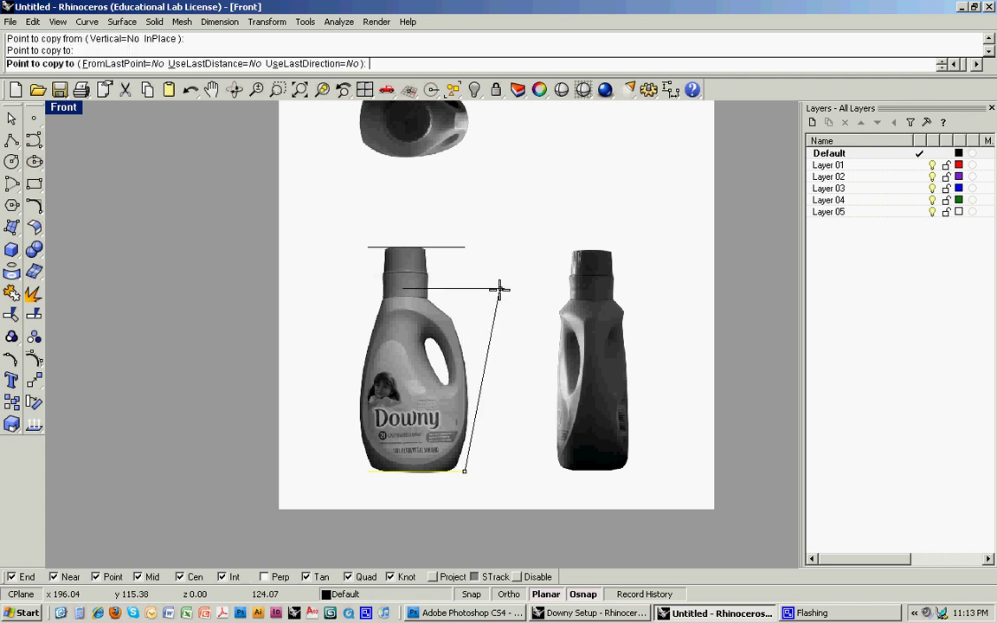
pyautogui.press('Return')
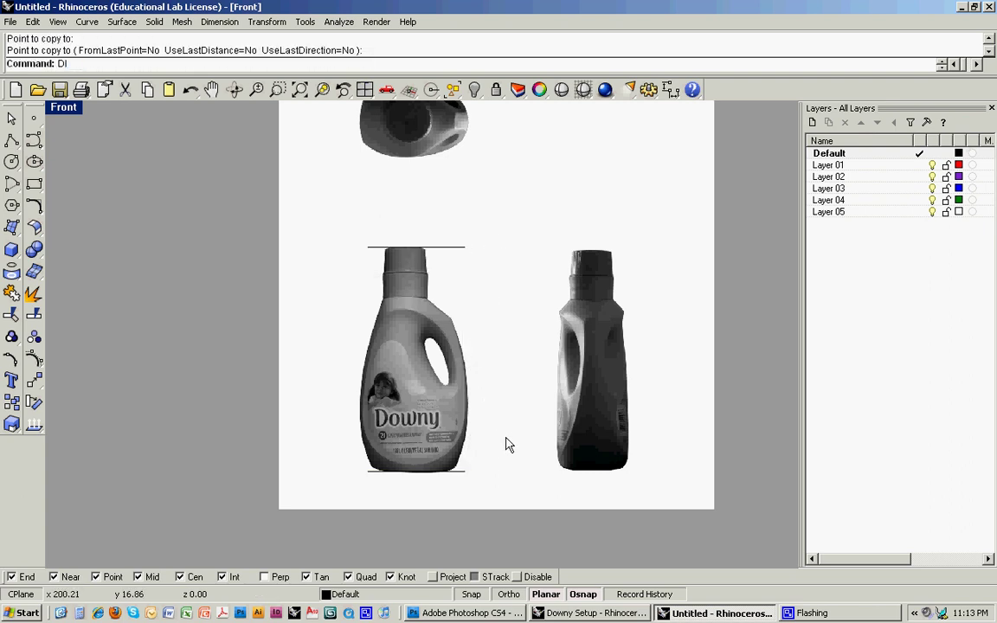
# Measure the vertical distance between the ends of the base line and the cap line
pyautogui.write('Di')
pyautogui.press('Return')
pyautogui.click(466, 472)
pyautogui.click(469, 249)
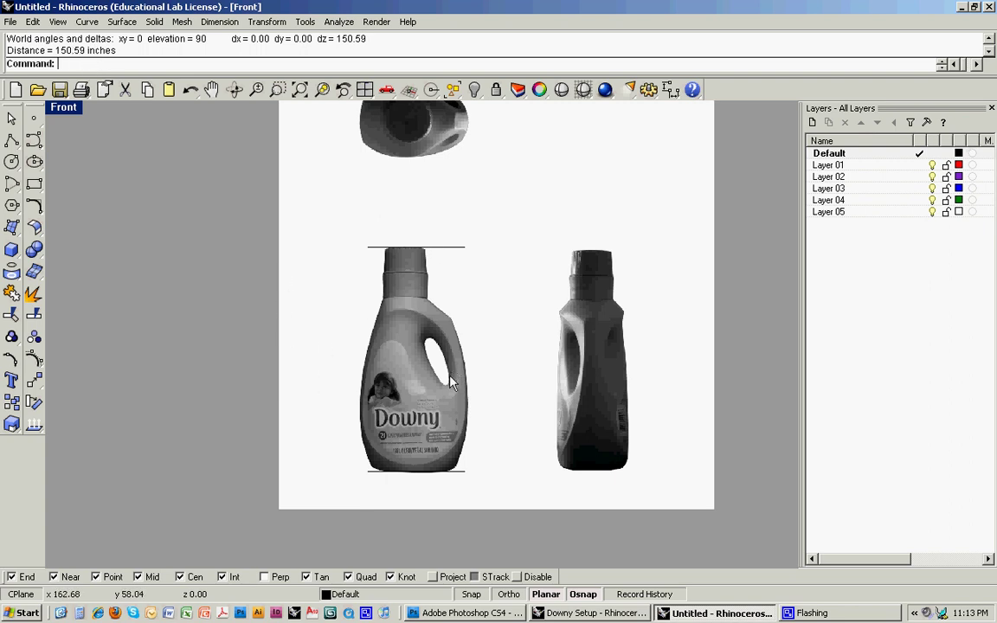
# Draw a 12-inch vertical line upward from the base line's end on the handle side of the bottle
pyautogui.write('L')
pyautogui.press('Return')
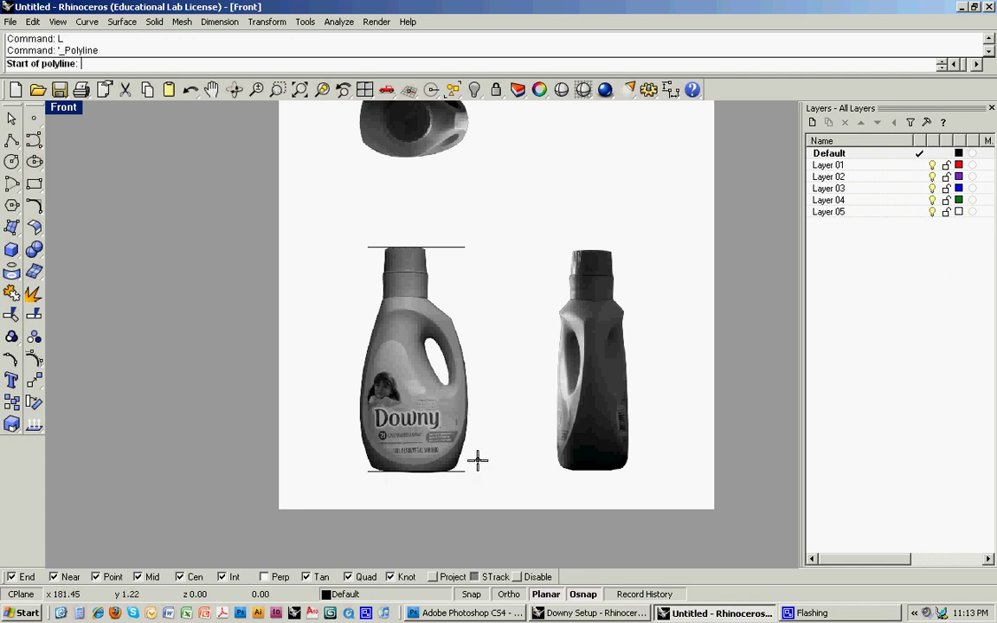
pyautogui.click(466, 472)
pyautogui.write('12')
pyautogui.press('Return')
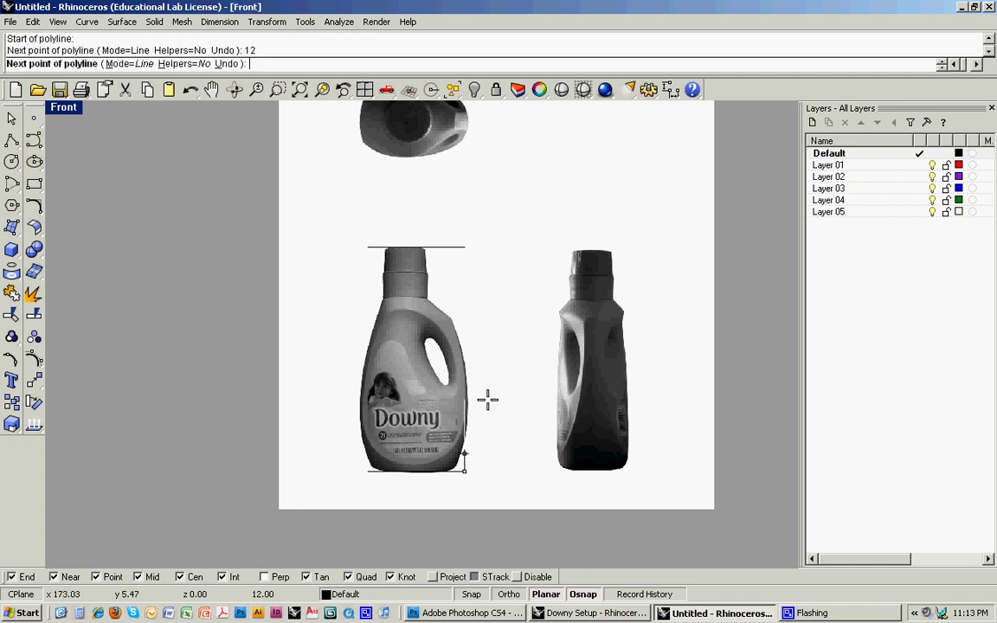
pyautogui.click(490, 400)
pyautogui.press('Return')
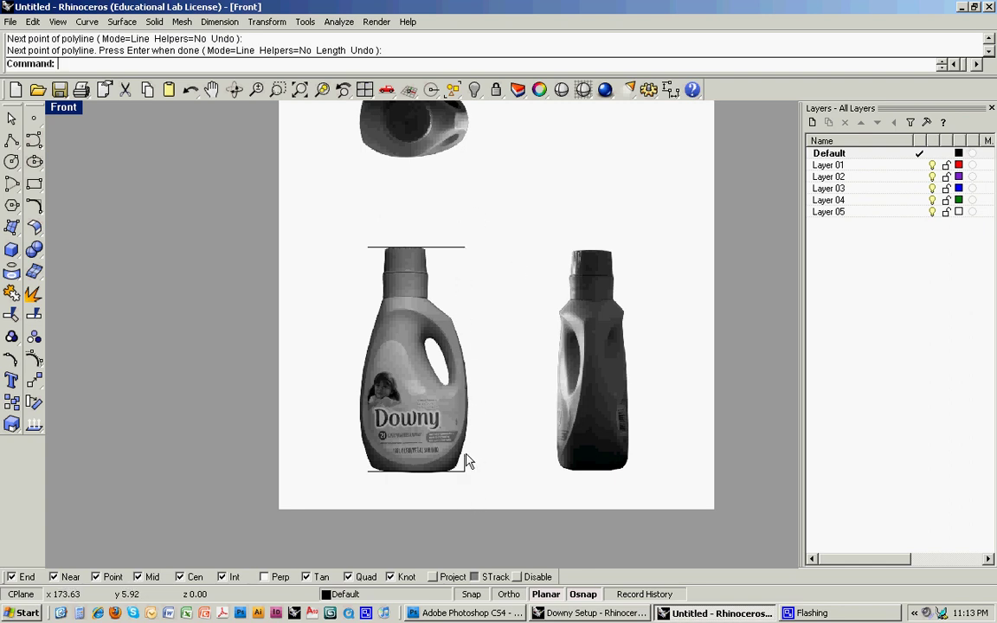
# Scale the background bitmap about the base line's handle-side end so the bottle's cap height matches the 12-inch vertical line
pyautogui.click(61, 23)
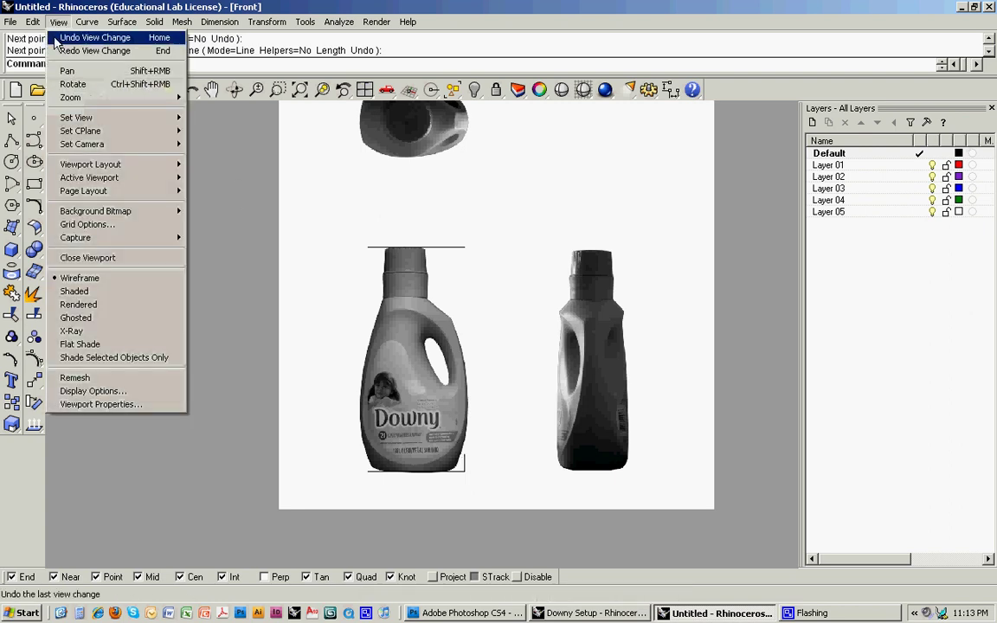
pyautogui.moveTo(101, 215)
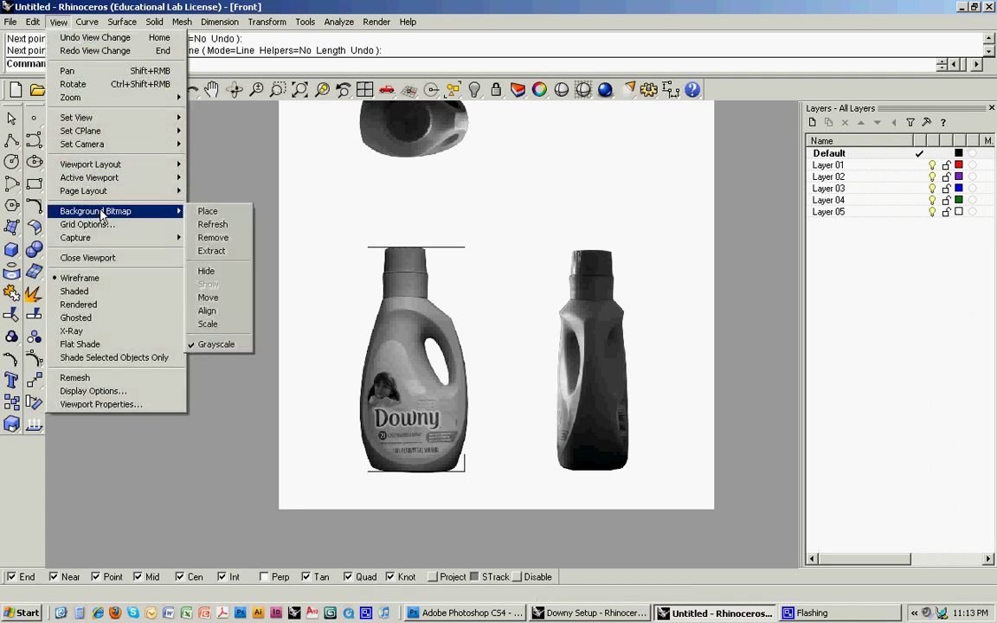
pyautogui.click(208, 324)
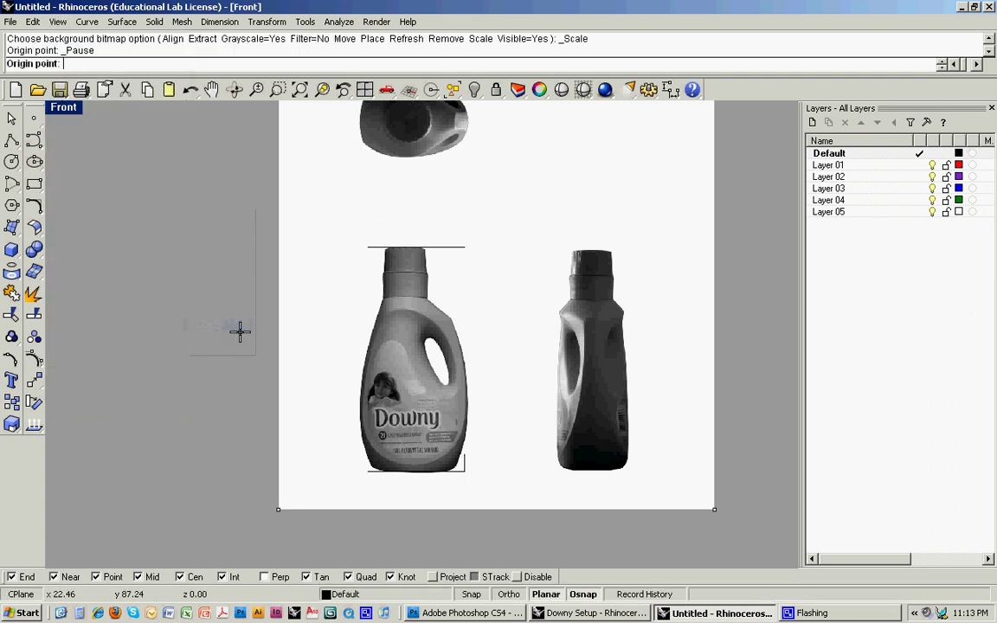
pyautogui.click(465, 471)
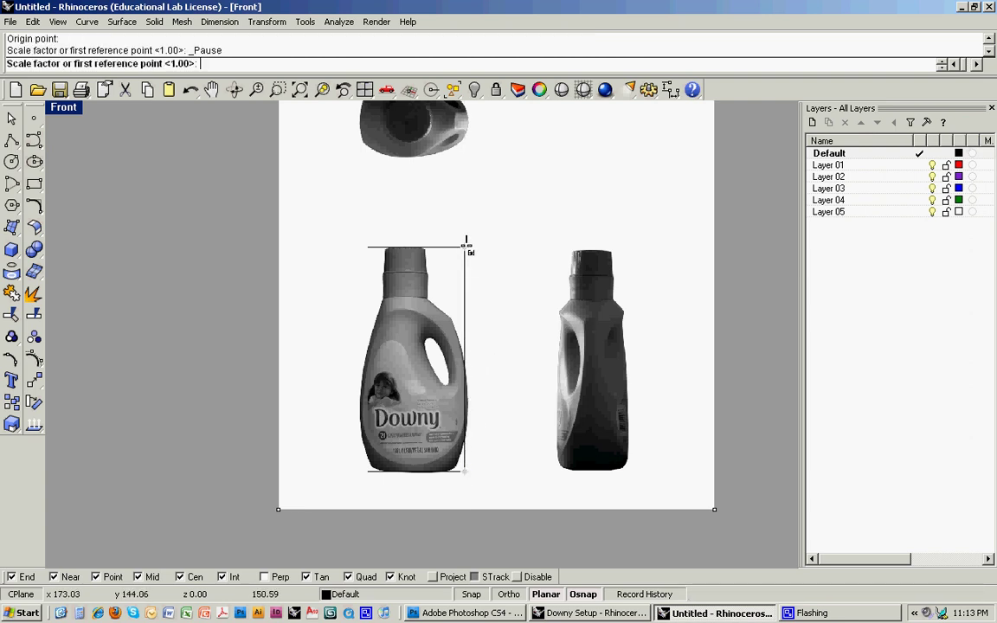
pyautogui.click(465, 247)
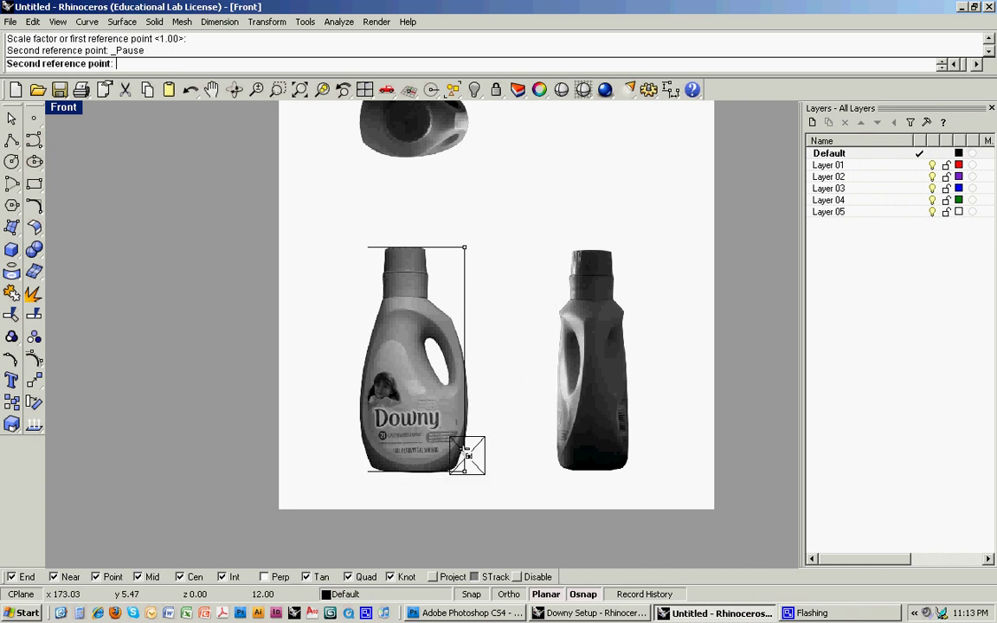
pyautogui.click(465, 454)
pyautogui.scroll(14, 469, 463)
pyautogui.scroll(3, 456, 494)
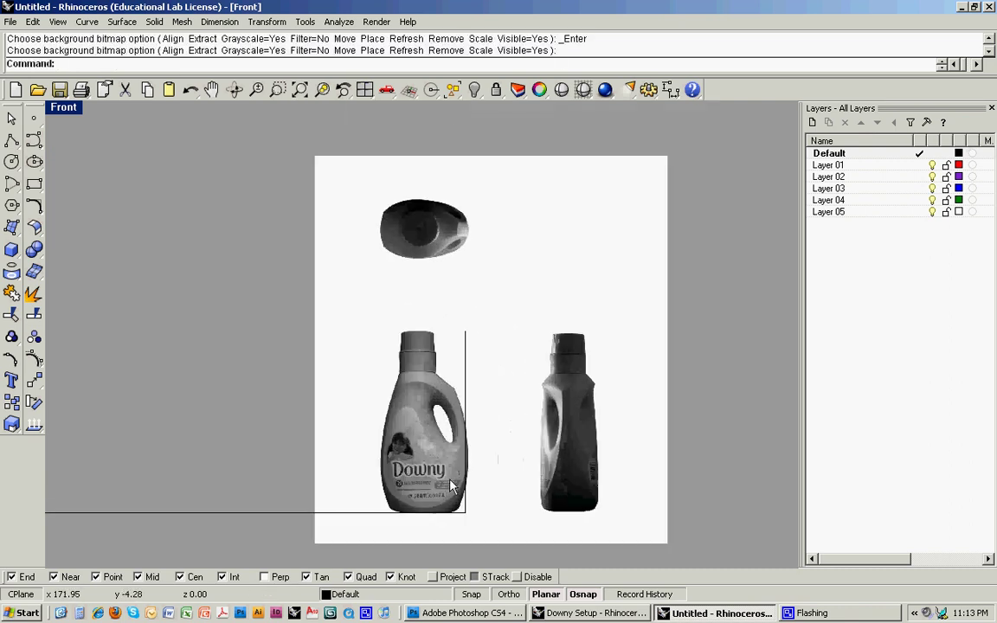
# Measure the vertical distance from the top of the front-elevation cap to the base line
pyautogui.write('Di')
pyautogui.press('Return')
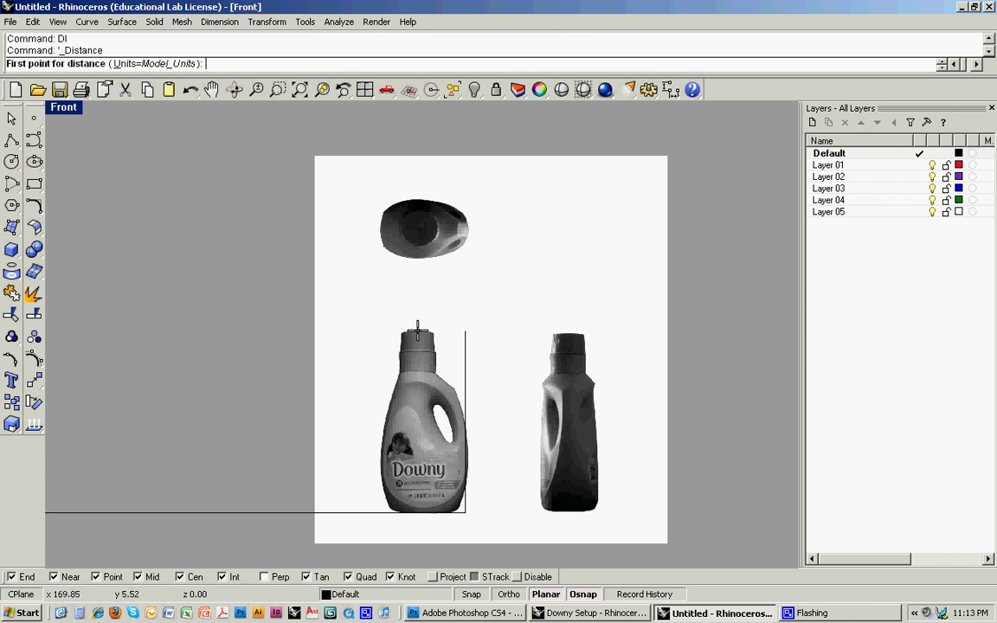
pyautogui.click(419, 331)
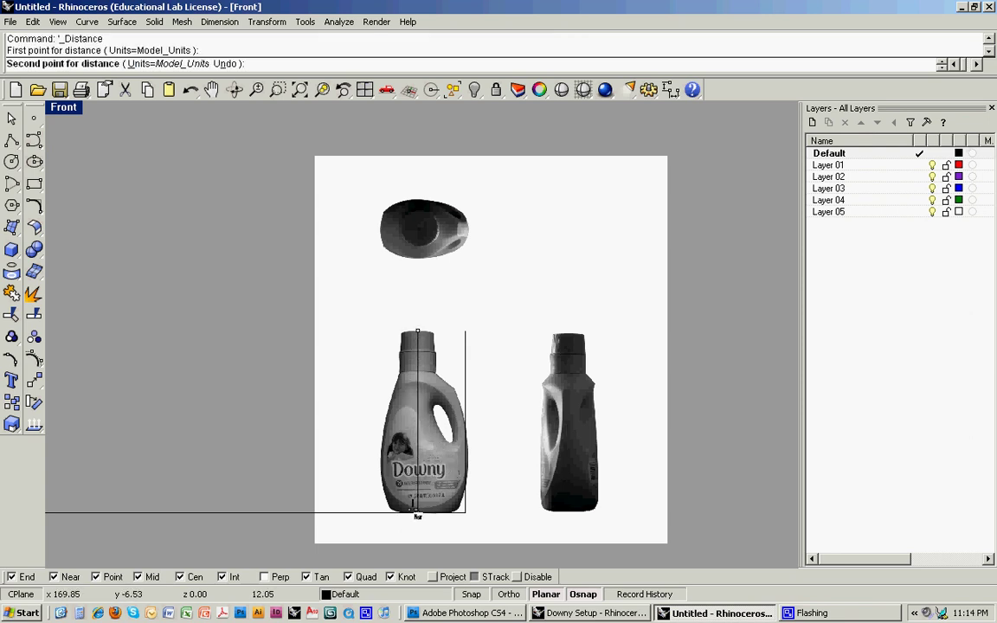
pyautogui.click(417, 513)
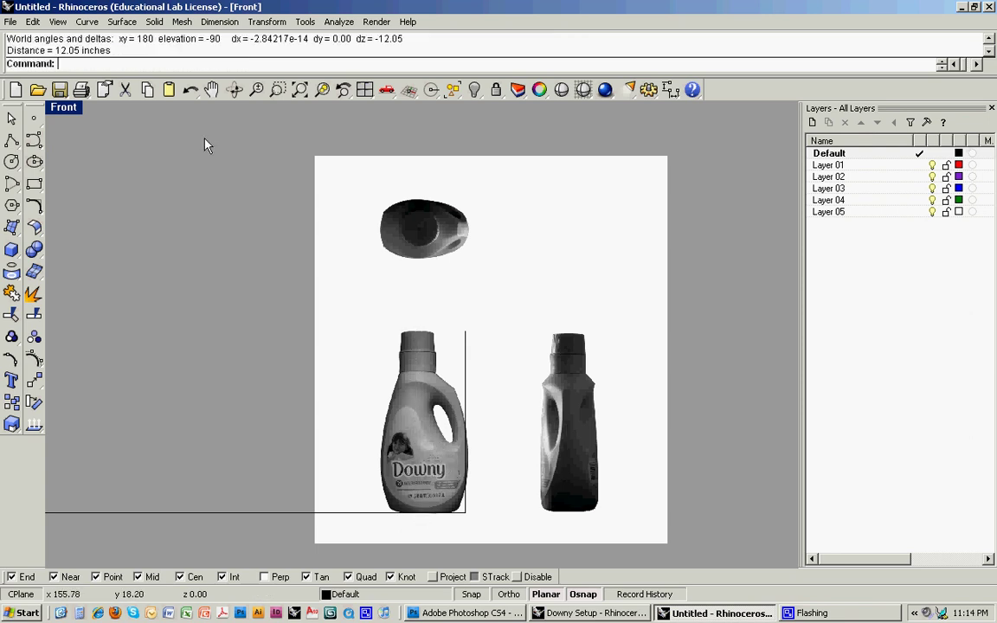
# Delete the 12-inch vertical reference line and the horizontal base line
pyautogui.click(465, 381)
pyautogui.write('e')
pyautogui.press('Delete')
pyautogui.click(390, 513)
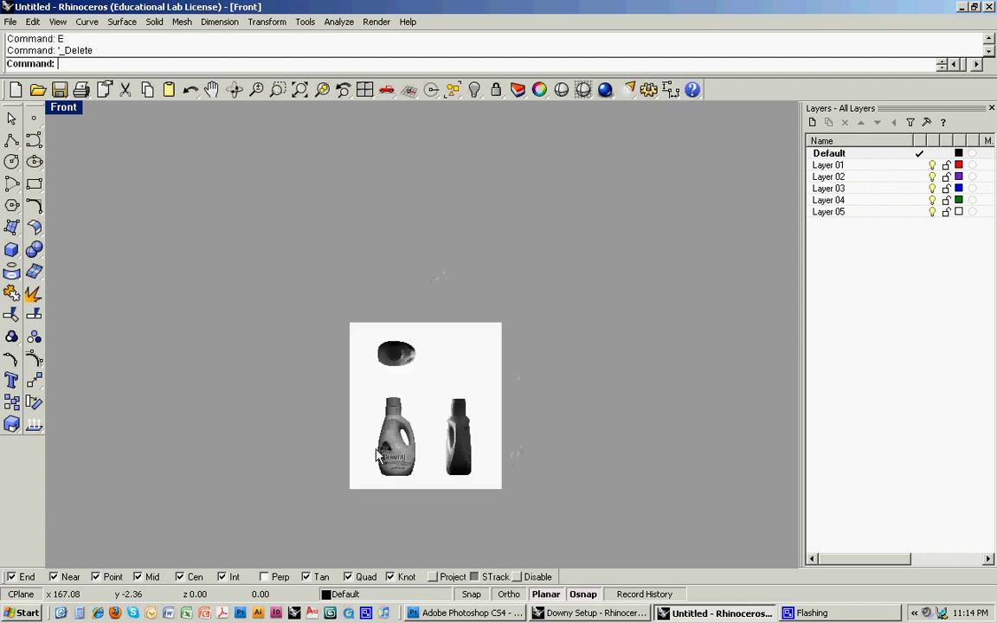
# Examine the bottle's front, side and top elevations on the rescaled background bitmap
pyautogui.scroll(-6, 375, 454)
pyautogui.scroll(7, 372, 438)
pyautogui.moveTo(368, 435); pyautogui.dragTo(368, 433, button='right')
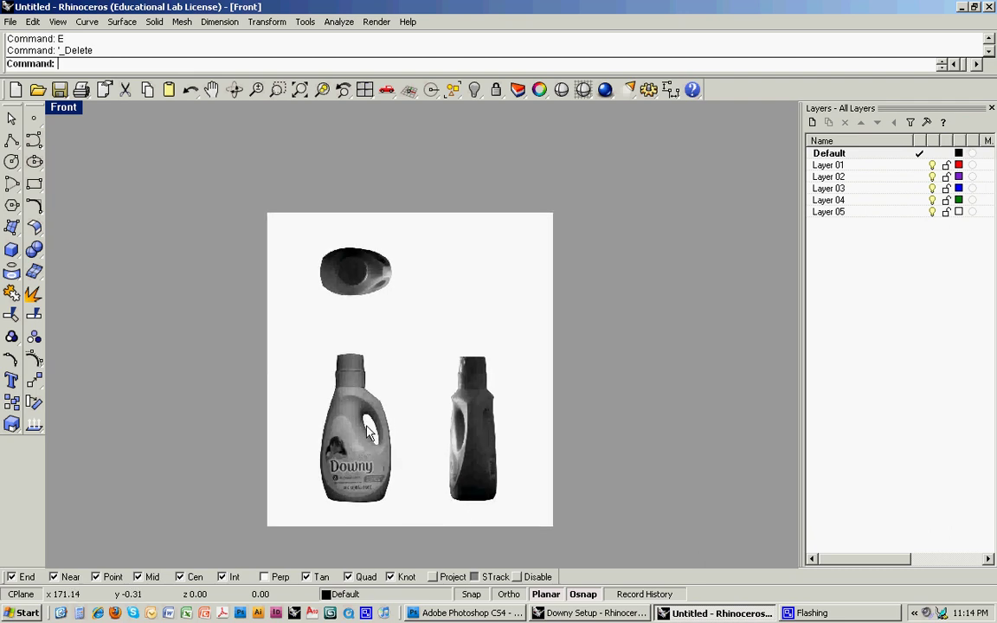
pyautogui.scroll(1, 368, 433)
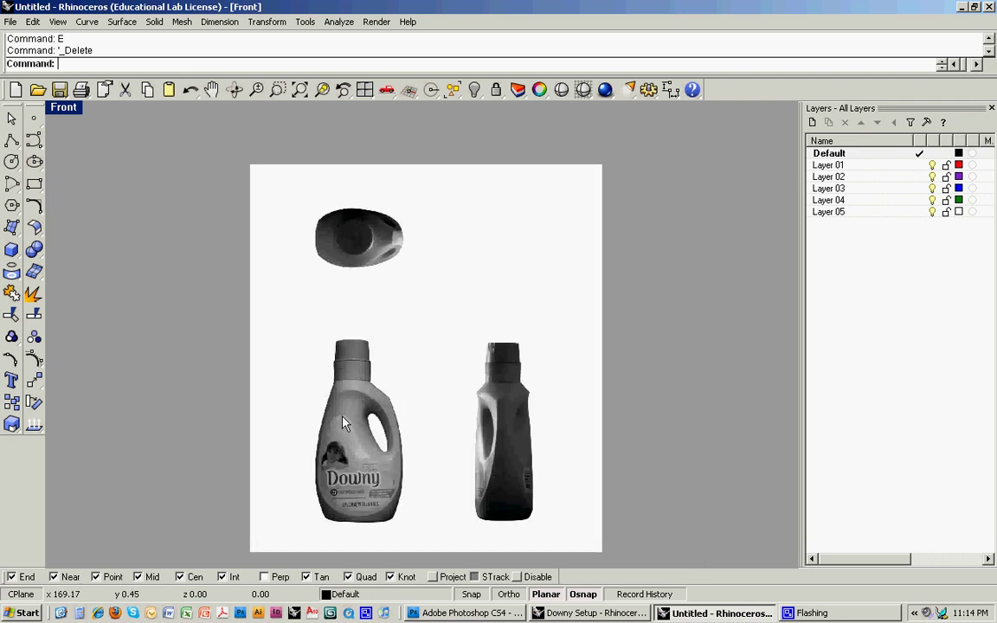
pyautogui.moveTo(342, 422); pyautogui.dragTo(362, 414, button='right')
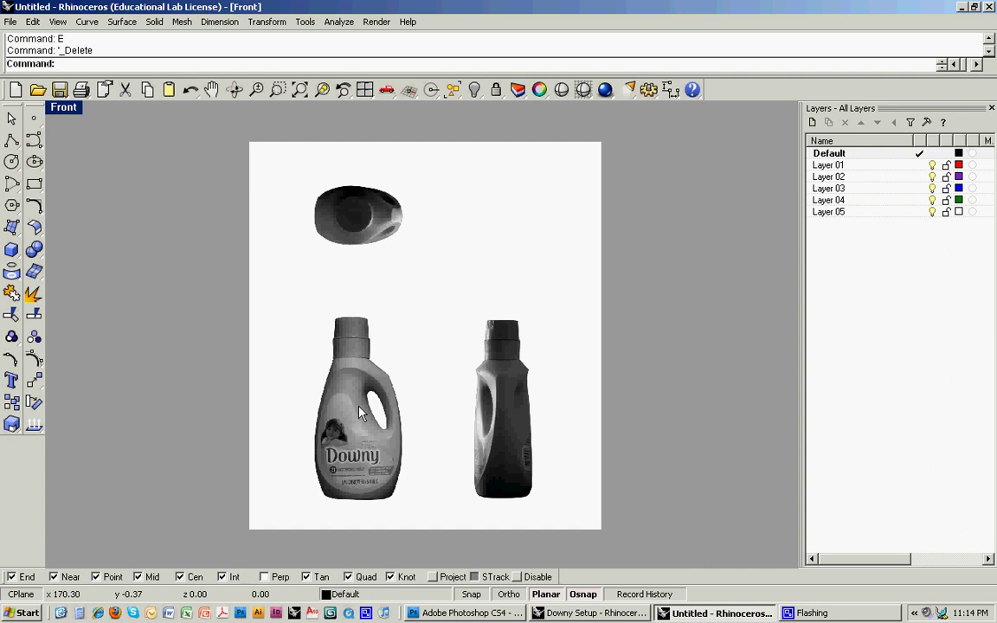
pyautogui.scroll(2, 361, 414)
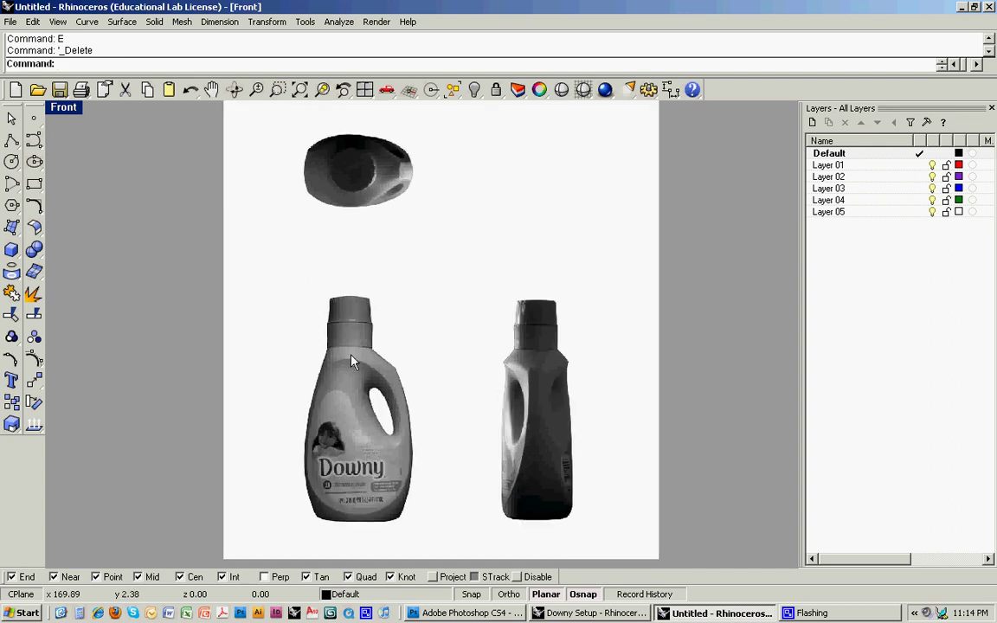
pyautogui.scroll(2, 352, 361)
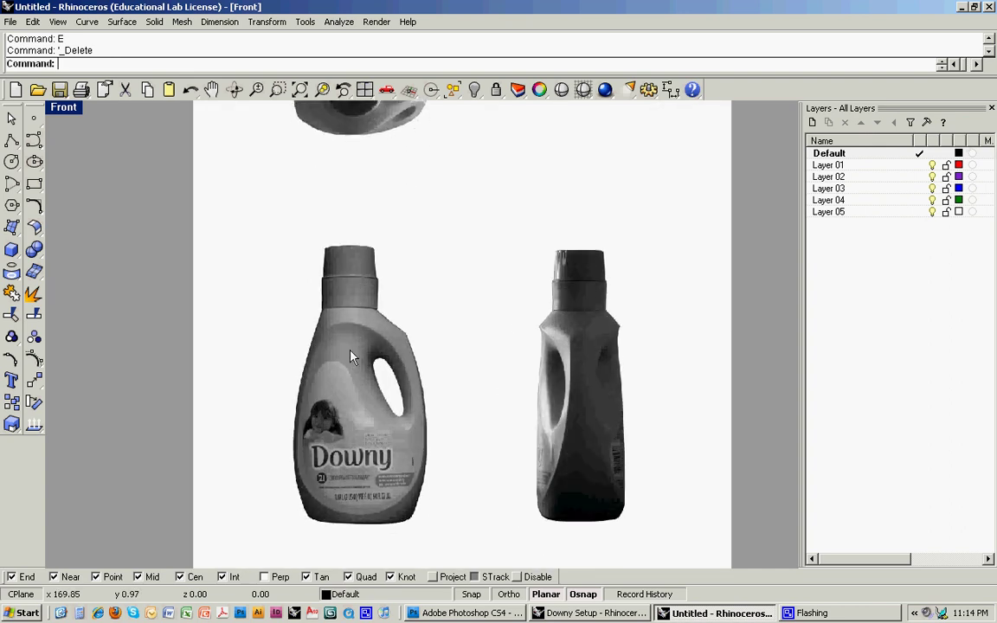
pyautogui.scroll(-2, 351, 358)
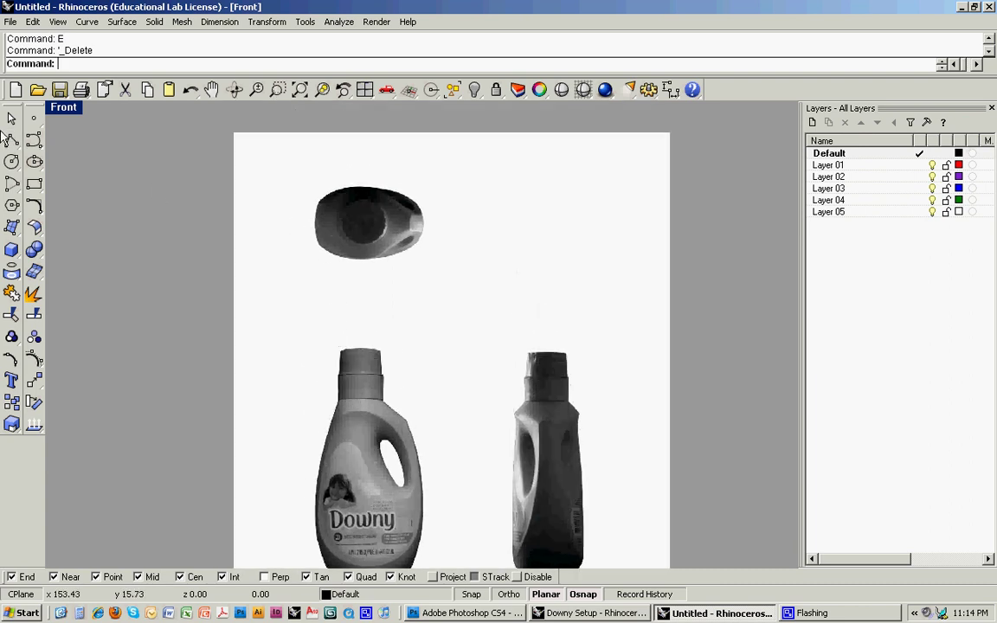
# Try a horizontal line through the middle of the bottle's top view and delete it
pyautogui.click(11, 143)
pyautogui.click(301, 225)
pyautogui.click(454, 223)
pyautogui.press('Return')
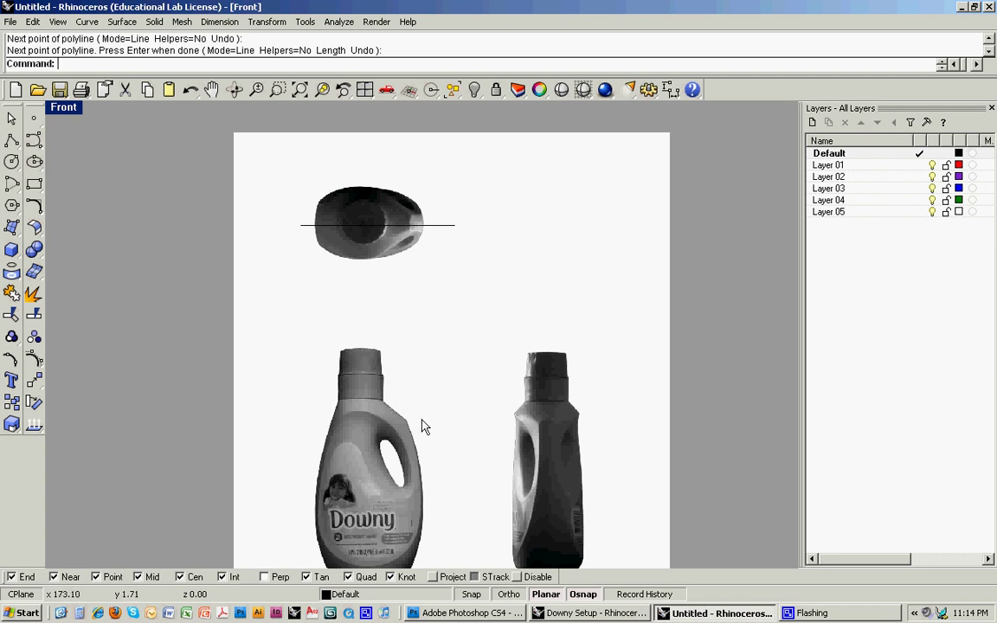
pyautogui.moveTo(429, 475); pyautogui.dragTo(429, 423, button='right')
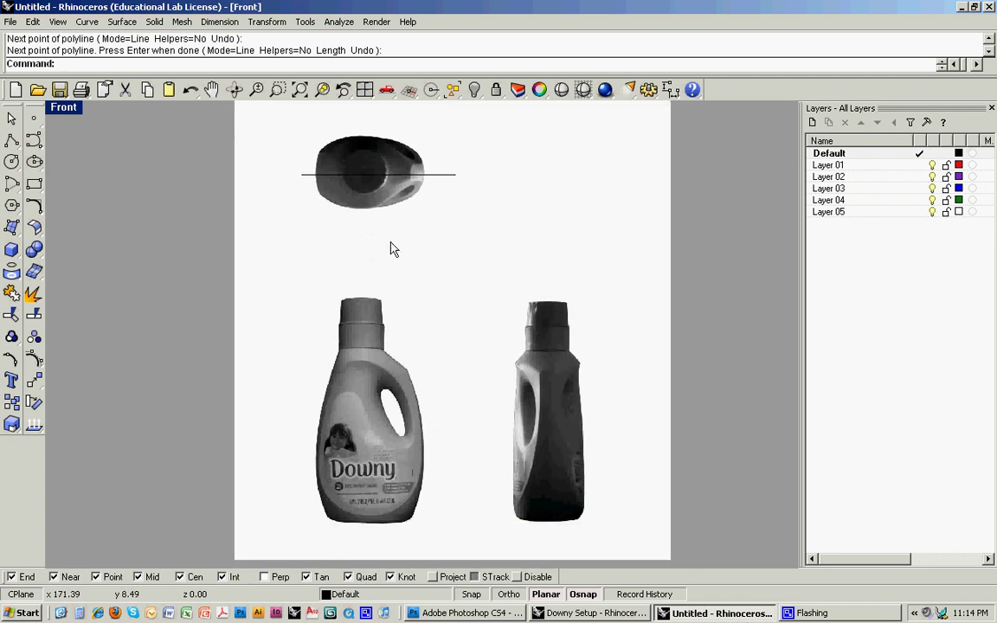
pyautogui.click(437, 180)
pyautogui.press('Delete')
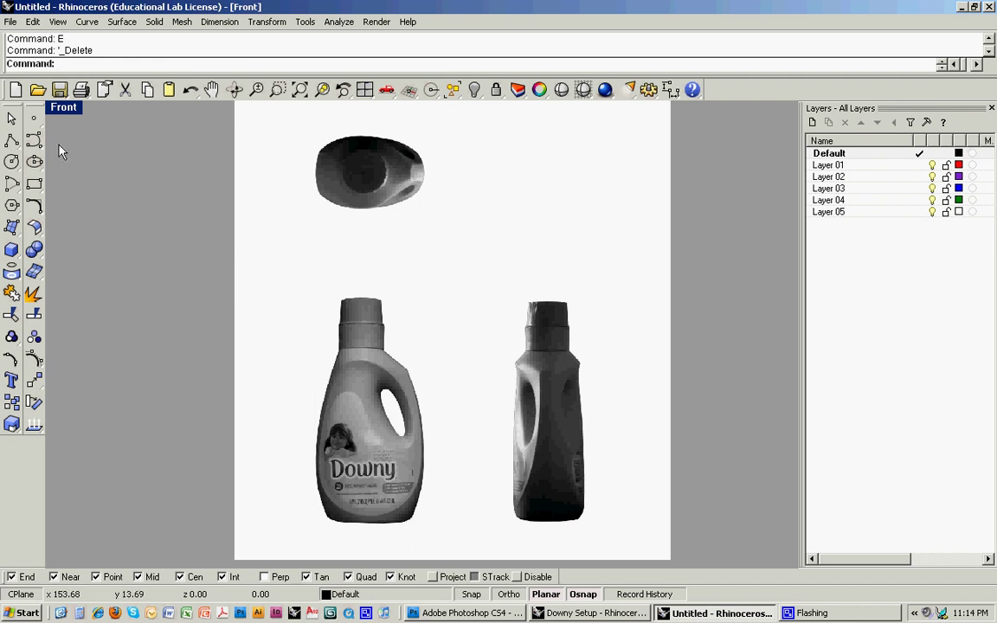
# Draw a horizontal line across the front-elevation bottle along the upper edge of the collar below the cap
pyautogui.scroll(3, 347, 335)
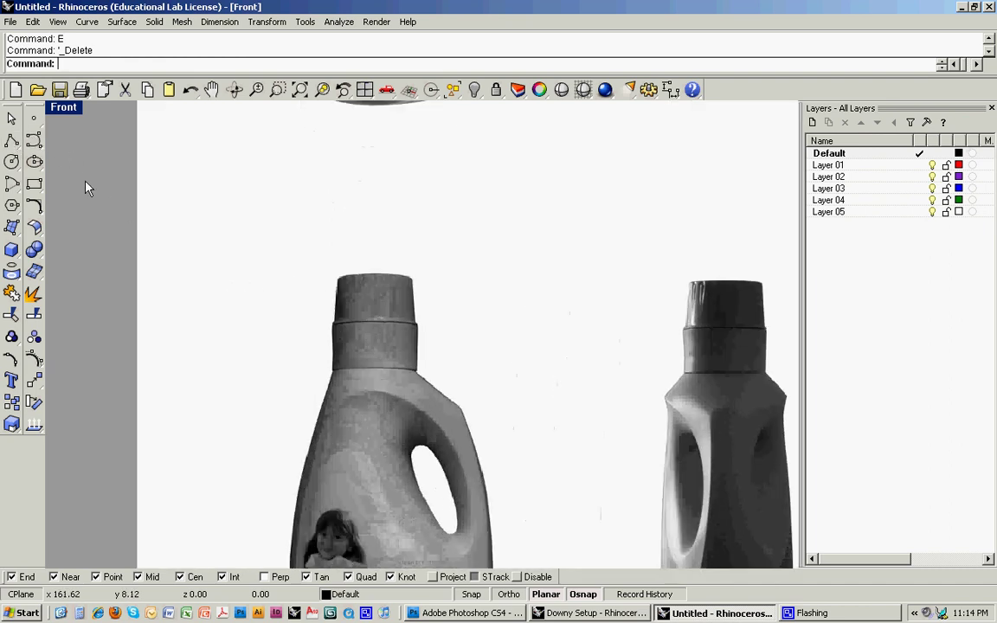
pyautogui.click(11, 139)
pyautogui.scroll(2, 332, 317)
pyautogui.click(332, 317)
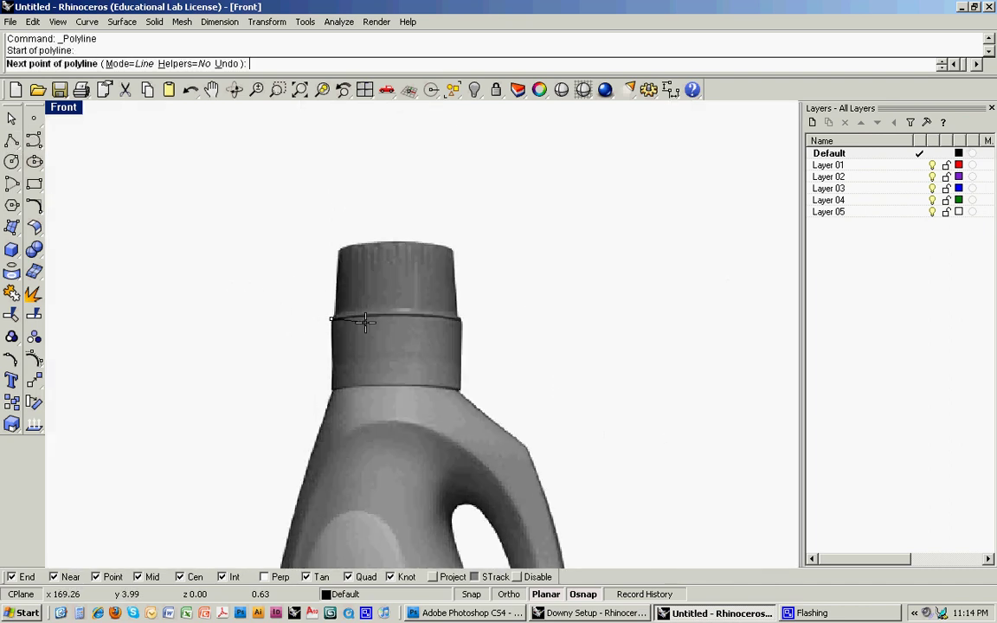
pyautogui.click(461, 317)
pyautogui.press('Return')
# Copy the collar line straight down about 1.26 inches to the lower edge of the collar
pyautogui.click(445, 321)
pyautogui.write('CO')
pyautogui.press('Return')
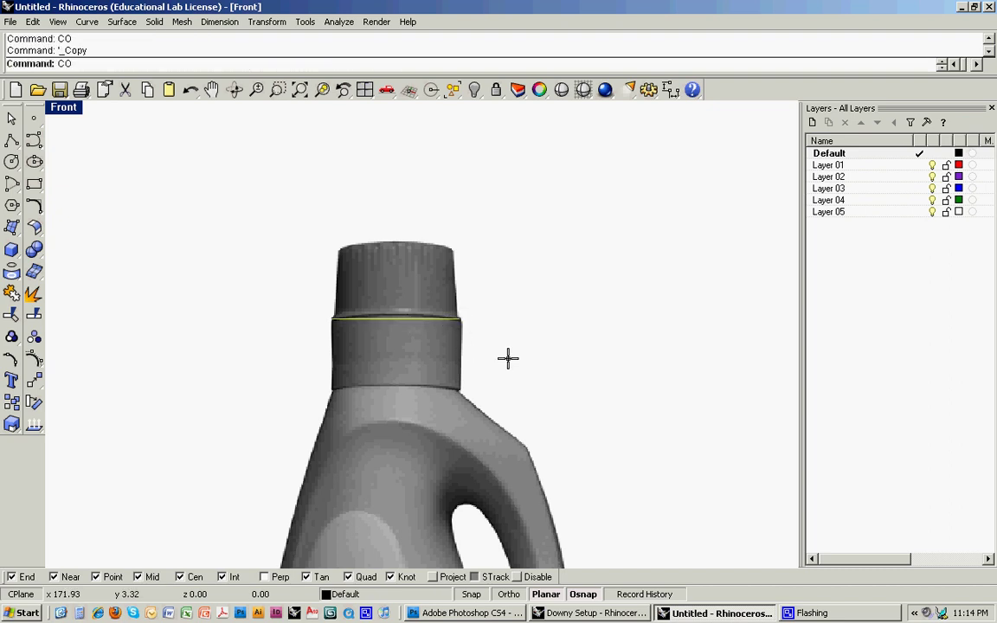
pyautogui.click(510, 347)
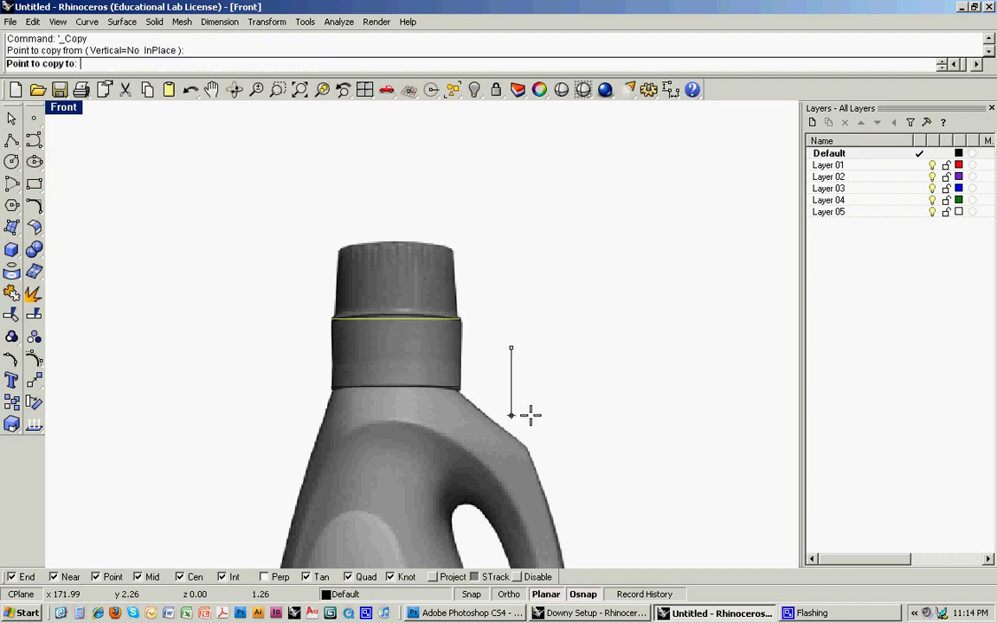
pyautogui.click(531, 415)
pyautogui.press('Return')
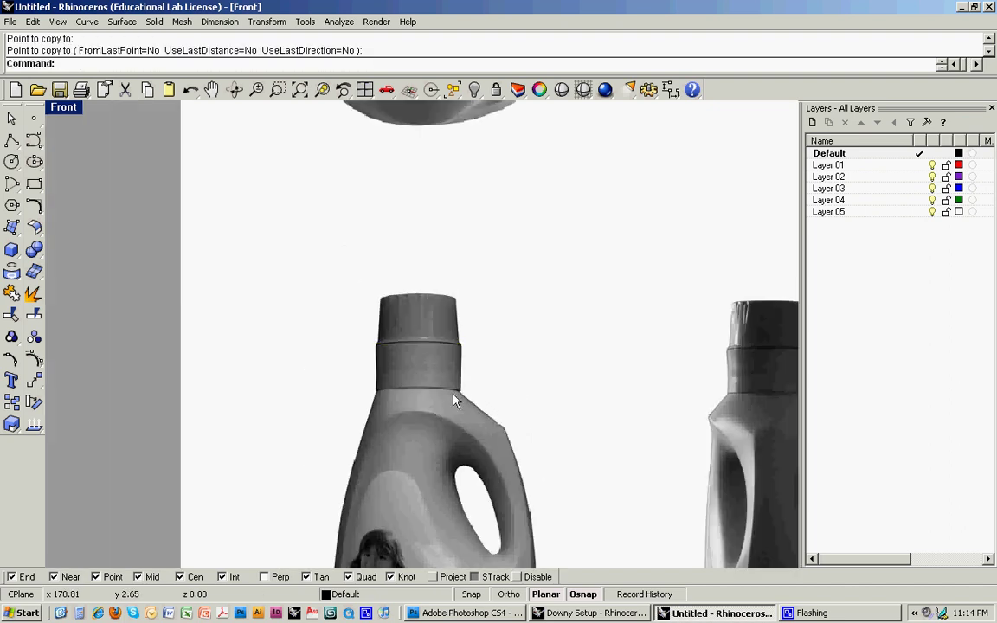
# Connect the ends of the two collar lines with a vertical line on each side to close the collar outline
pyautogui.write('L')
pyautogui.press('Return')
pyautogui.click(461, 344)
pyautogui.click(460, 389)
pyautogui.press('Return')
pyautogui.press('Return')
pyautogui.click(376, 344)
pyautogui.click(376, 389)
pyautogui.press('Return')
pyautogui.moveTo(330, 381); pyautogui.dragTo(343, 346, button='right')
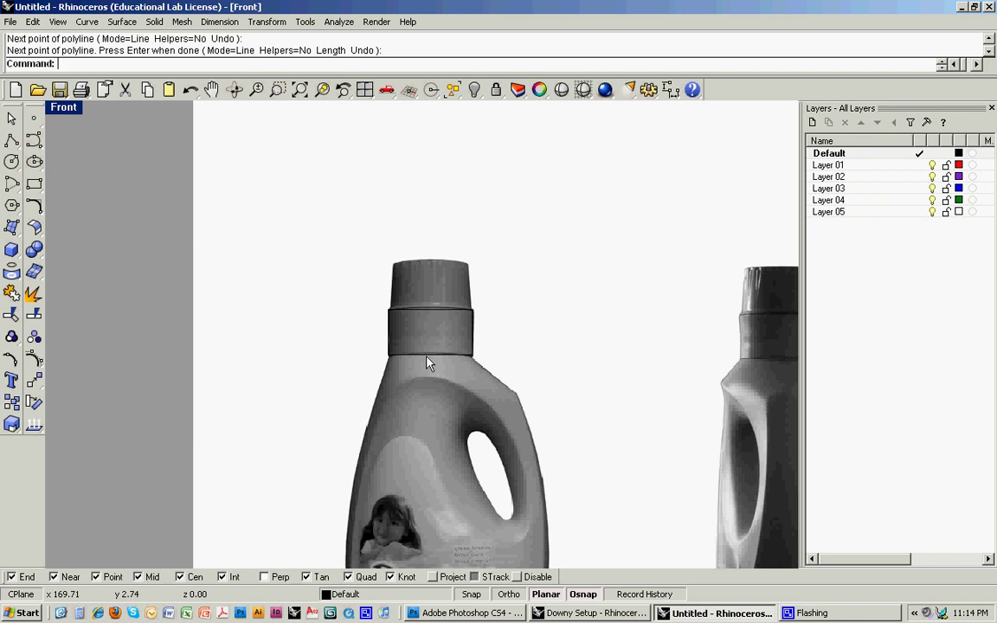
pyautogui.click(426, 356)
pyautogui.click(411, 299)
# Trace the side opposite the handle with a degree-3 interpolated curve from the collar's lower corner down to the bottle's base
pyautogui.scroll(-2, 415, 388)
pyautogui.moveTo(404, 380); pyautogui.dragTo(371, 332, button='right')
pyautogui.click(34, 140)
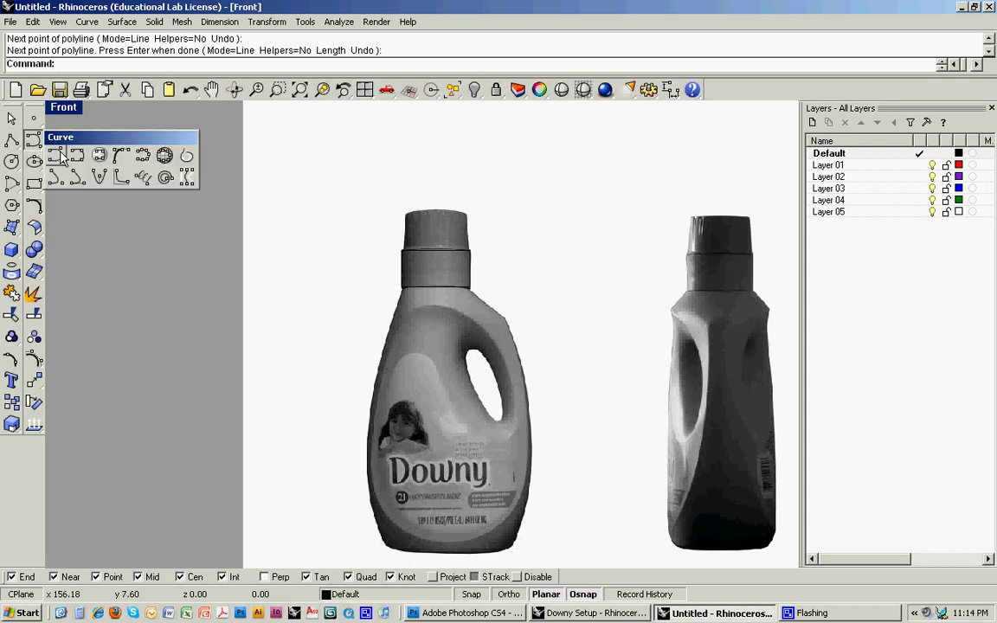
pyautogui.click(77, 156)
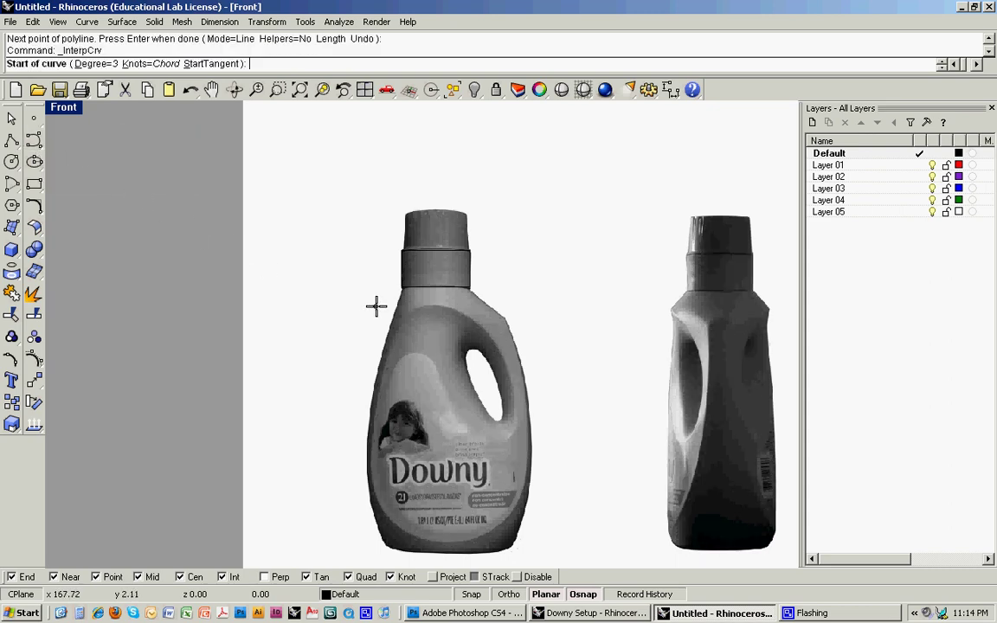
pyautogui.scroll(3, 407, 278)
pyautogui.click(420, 275)
pyautogui.scroll(2, 400, 333)
pyautogui.click(396, 345)
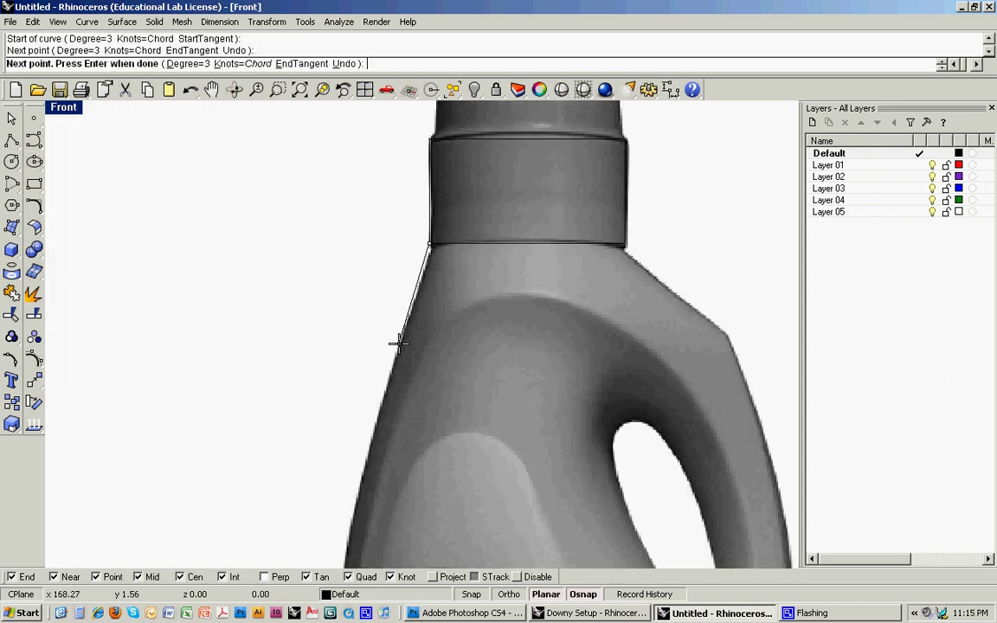
pyautogui.scroll(2, 387, 316)
pyautogui.click(387, 368)
pyautogui.moveTo(361, 424); pyautogui.dragTo(397, 260, button='right')
pyautogui.click(397, 330)
pyautogui.moveTo(388, 477); pyautogui.dragTo(396, 339, button='right')
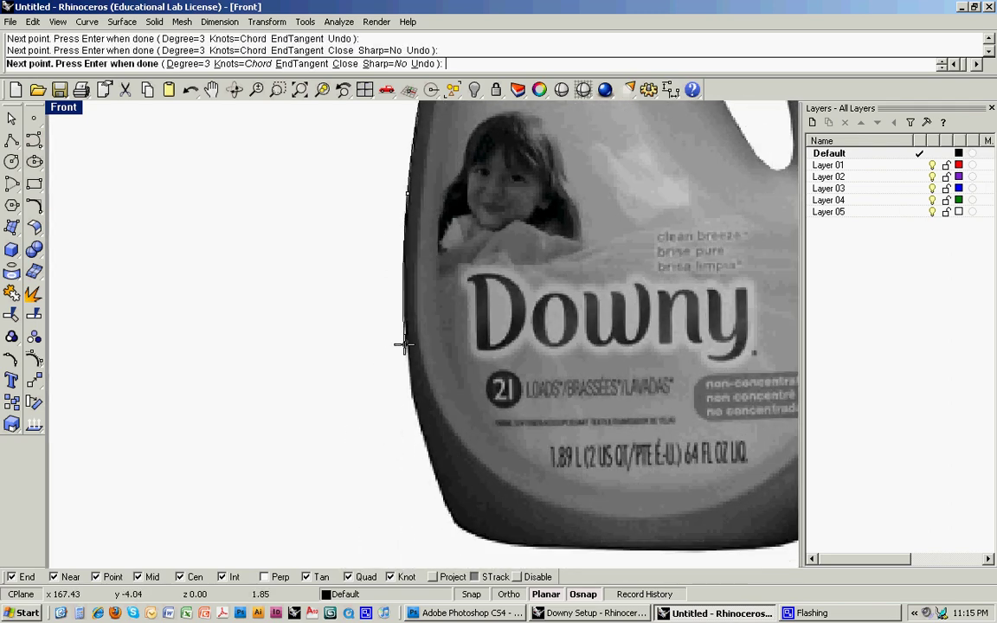
pyautogui.click(405, 344)
pyautogui.click(423, 444)
pyautogui.moveTo(420, 548); pyautogui.dragTo(406, 457, button='right')
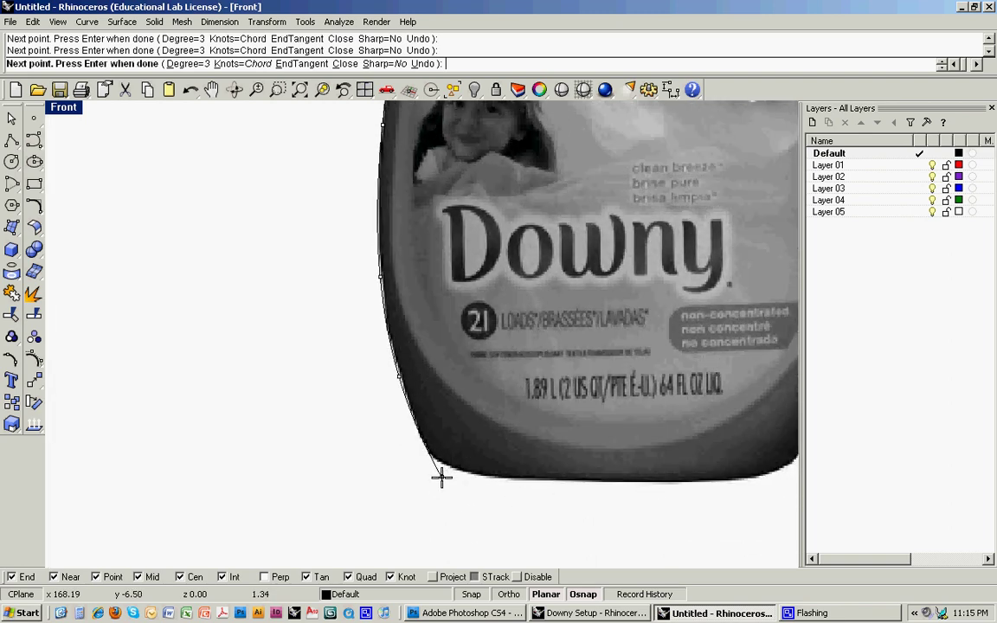
pyautogui.click(442, 477)
pyautogui.press('Return')
# Draw a horizontal line along the bottle's base from the side curve's lower end to just past the handle side
pyautogui.scroll(-3, 400, 450)
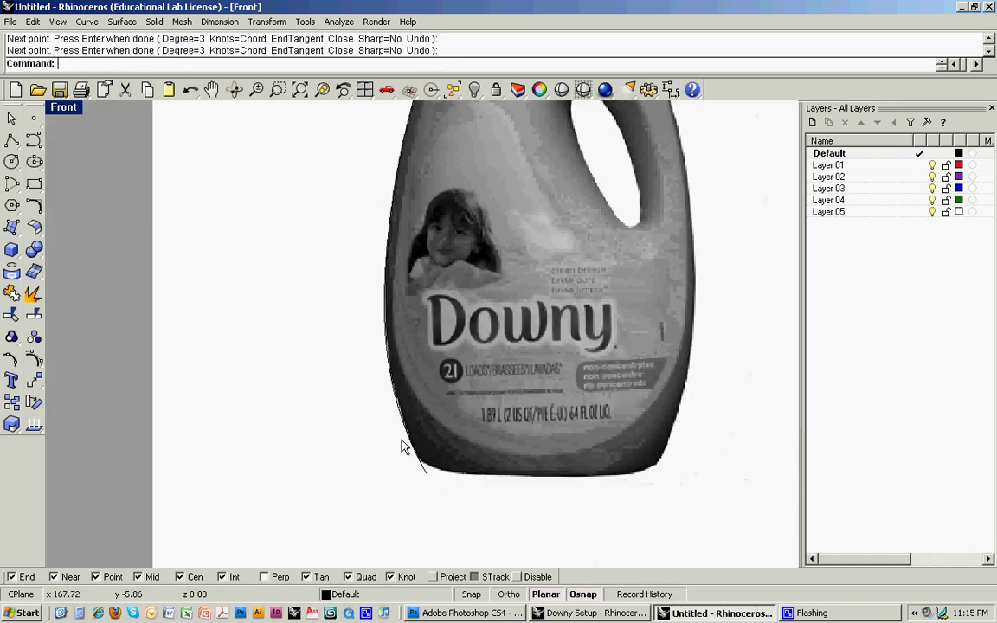
pyautogui.scroll(-3, 400, 446)
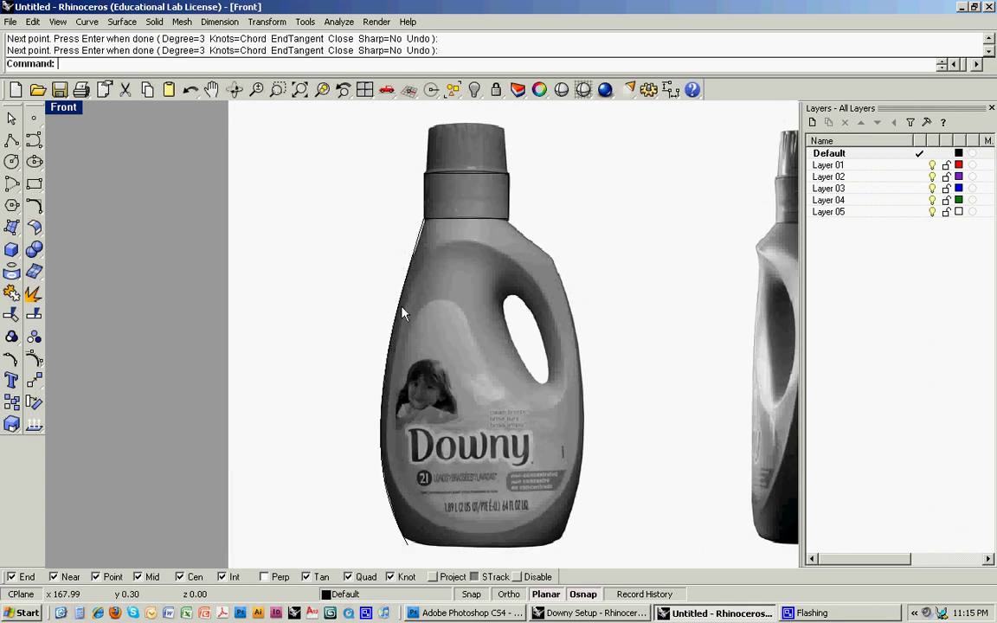
pyautogui.write('l')
pyautogui.press('Return')
pyautogui.click(407, 544)
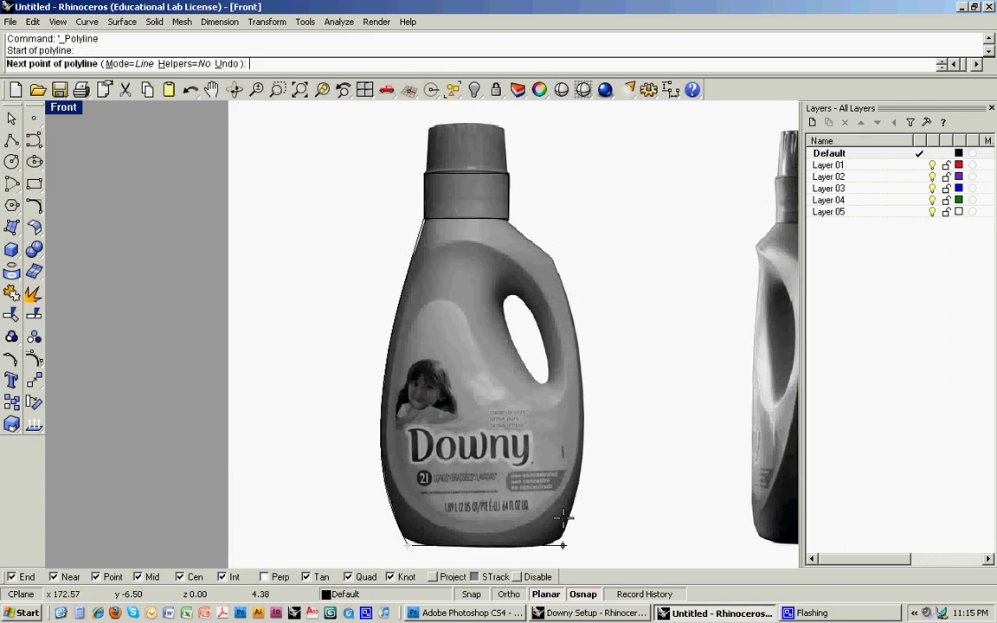
pyautogui.click(580, 521)
pyautogui.press('Return')
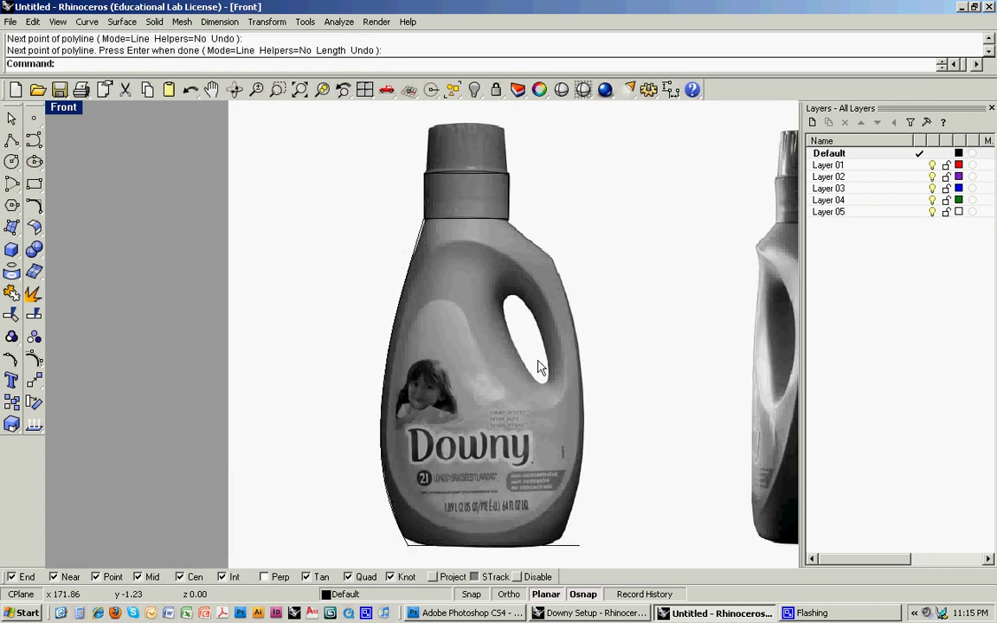
# Draw a straight line from the collar's lower corner on the handle side down to the bottle's shoulder corner
pyautogui.click(12, 140)
pyautogui.scroll(3, 520, 231)
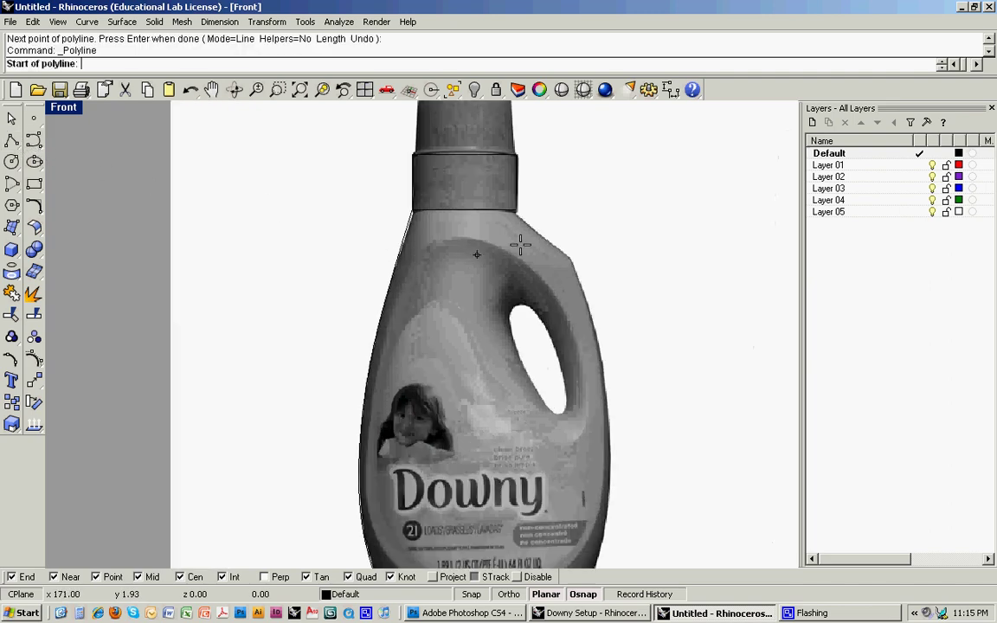
pyautogui.click(515, 215)
pyautogui.scroll(1, 589, 260)
pyautogui.scroll(1, 590, 260)
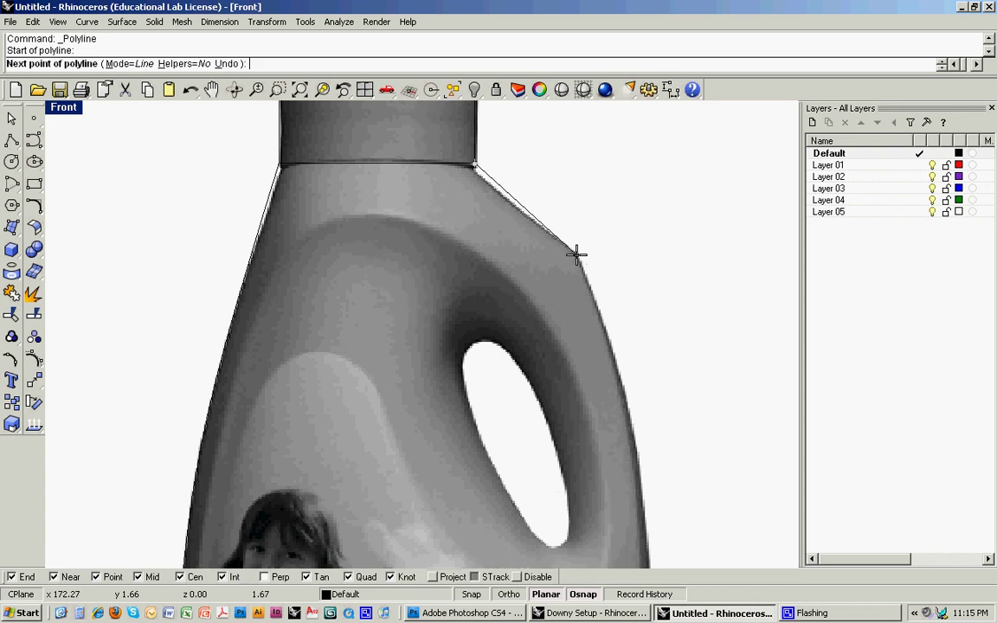
pyautogui.click(574, 256)
pyautogui.press('Return')
pyautogui.scroll(-2, 418, 253)
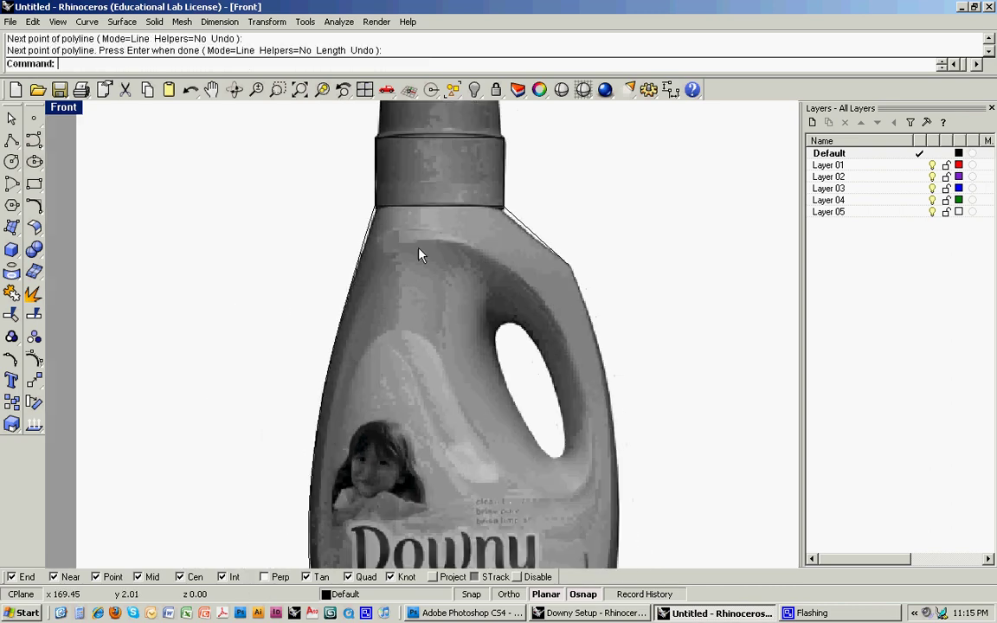
# Trace the handle side with a degree-3 interpolated curve from the shoulder corner down to the base line
pyautogui.click(39, 143)
pyautogui.click(80, 154)
pyautogui.click(573, 265)
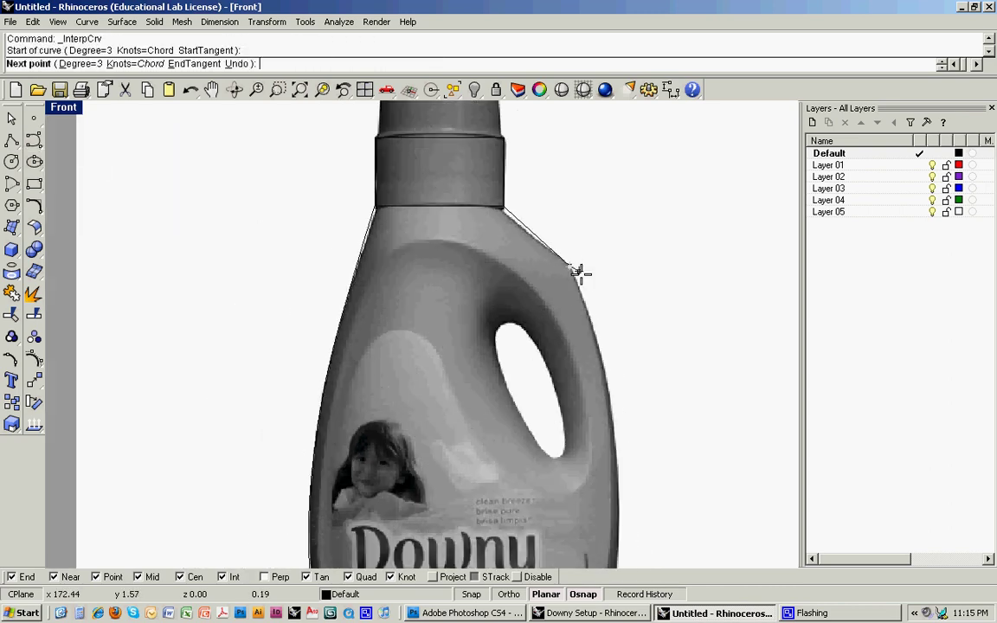
pyautogui.scroll(2, 597, 320)
pyautogui.click(594, 324)
pyautogui.moveTo(622, 361); pyautogui.dragTo(600, 259, button='right')
pyautogui.click(604, 366)
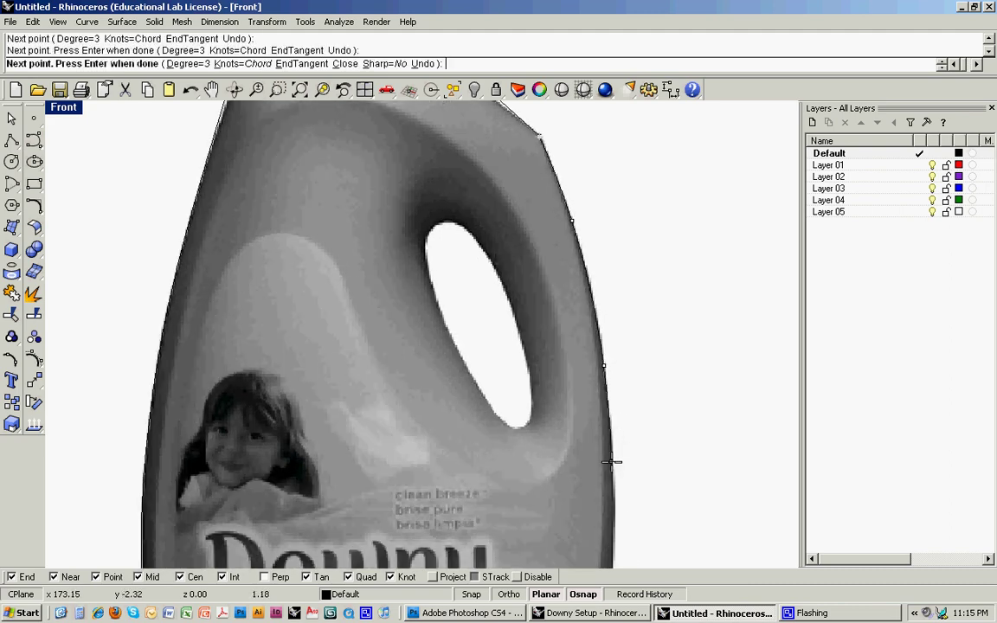
pyautogui.click(611, 462)
pyautogui.moveTo(614, 496); pyautogui.dragTo(592, 348, button='right')
pyautogui.click(587, 391)
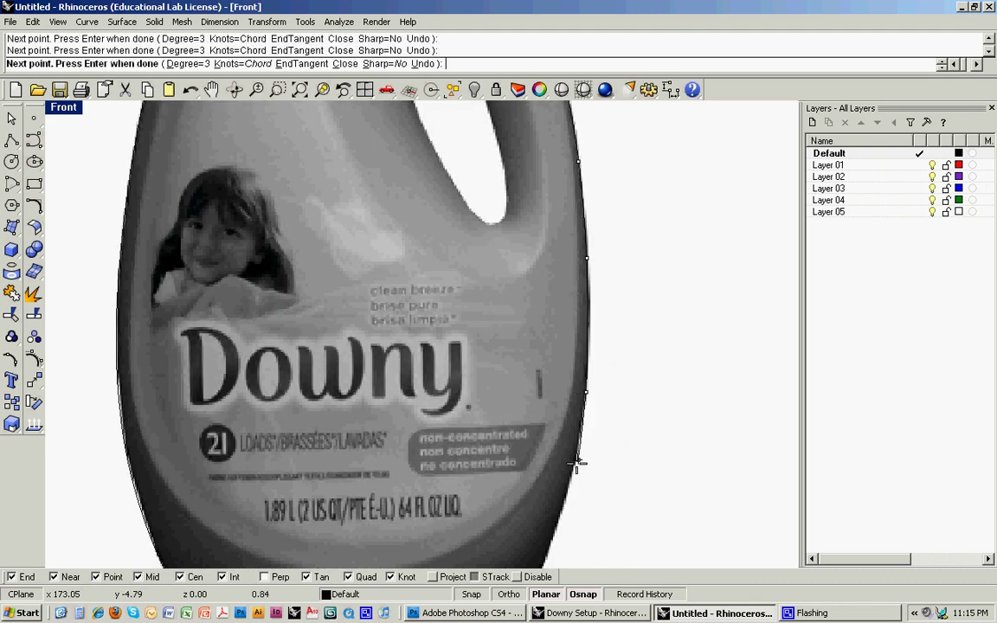
pyautogui.moveTo(577, 461); pyautogui.dragTo(591, 318, button='right')
pyautogui.click(578, 366)
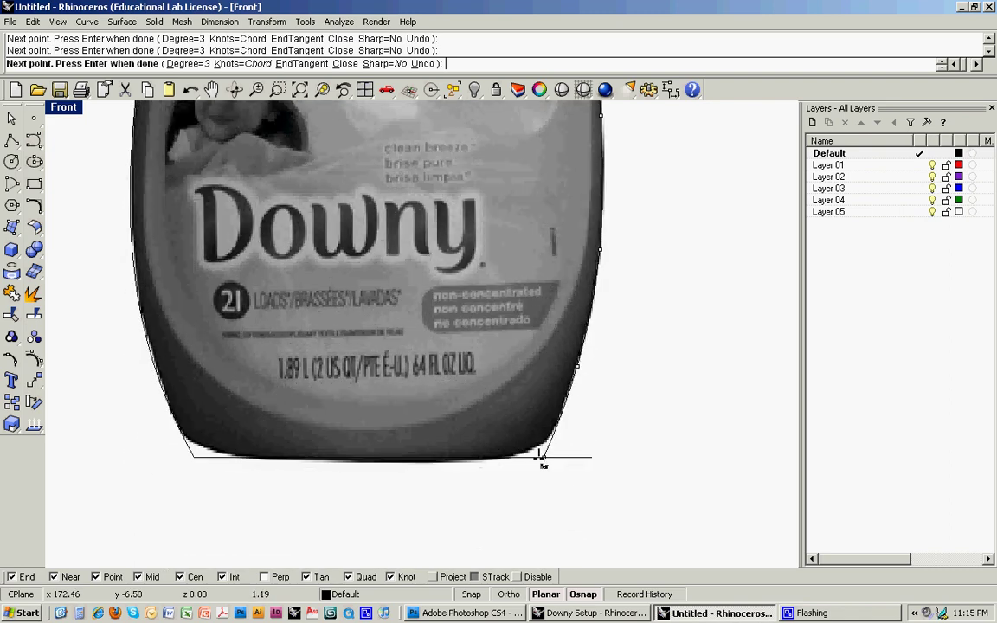
pyautogui.click(541, 456)
pyautogui.press('Return')
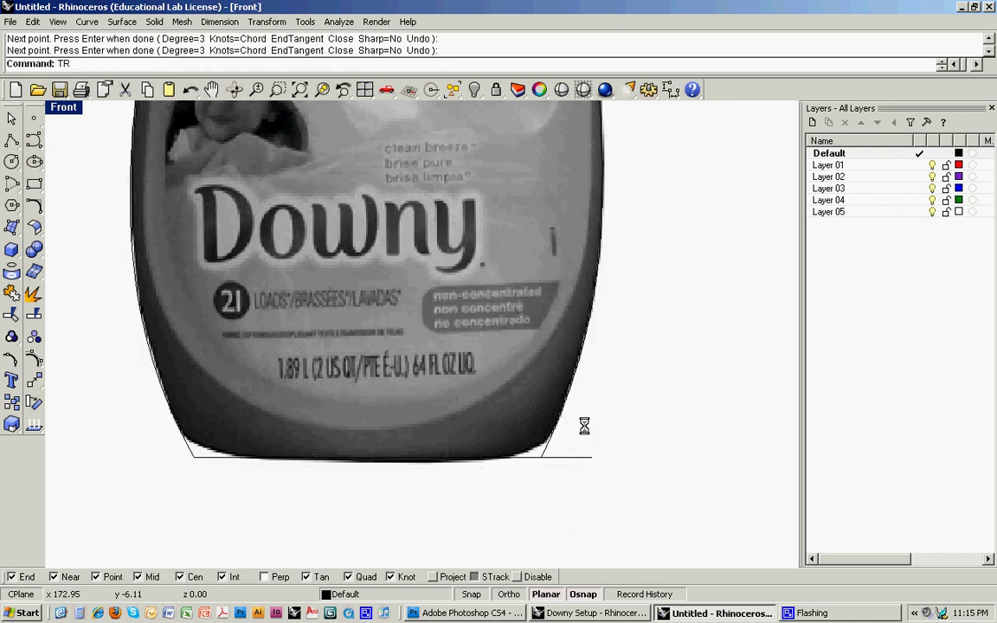
# Trim off the part of the base line that extends past the handle-side curve
pyautogui.write('TR')
pyautogui.press('Return')
pyautogui.moveTo(587, 426); pyautogui.dragTo(516, 485)
pyautogui.press('Return')
pyautogui.click(557, 457)
pyautogui.press('Return')
pyautogui.press('Return')
pyautogui.scroll(-2, 568, 479)
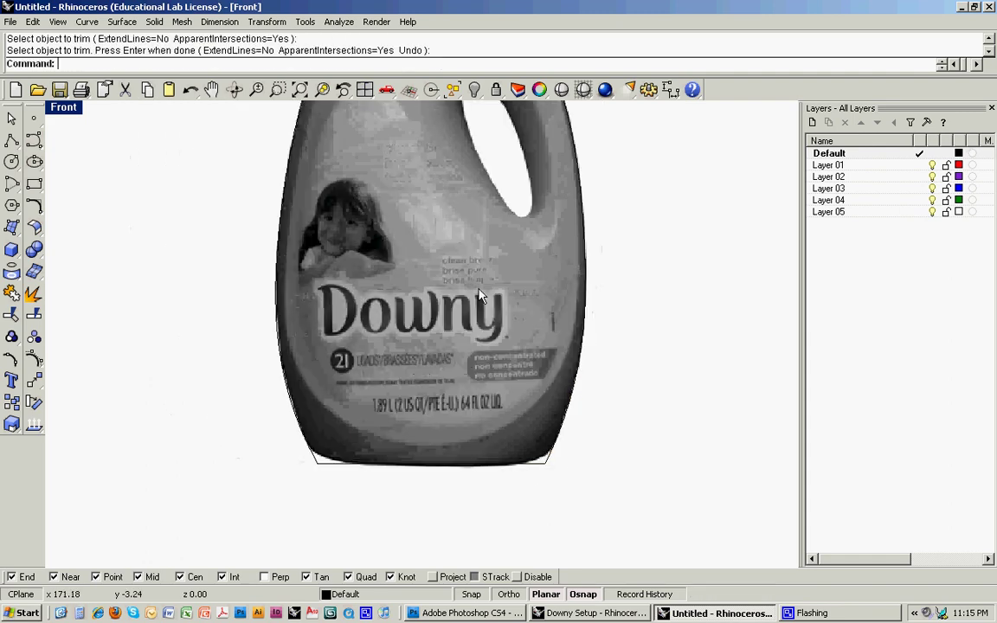
# Trace the handle opening with a closed degree-3 interpolated curve, re-placing points that stray from its edge
pyautogui.scroll(3, 500, 238)
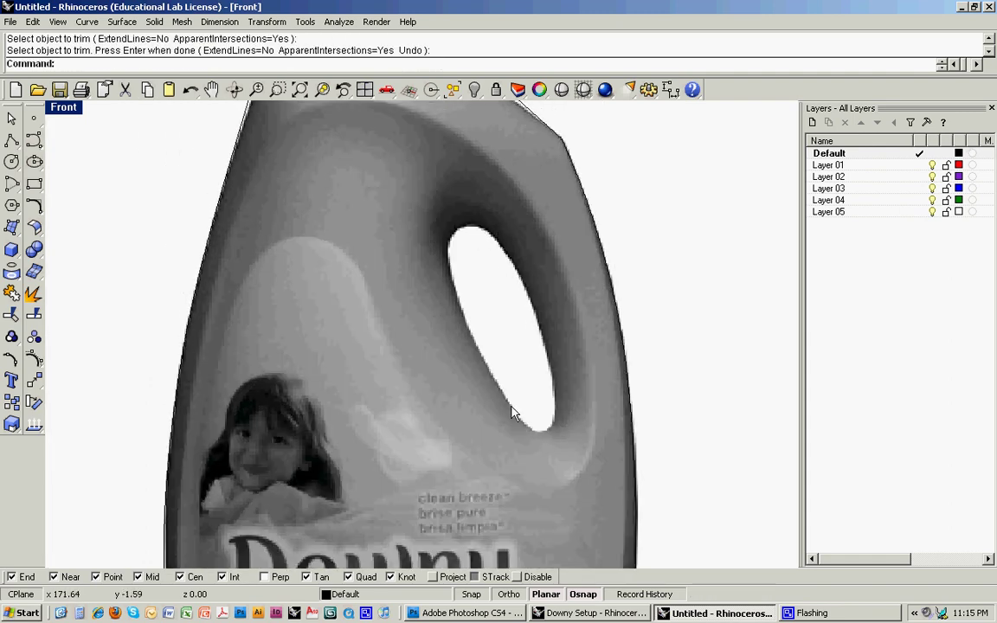
pyautogui.click(36, 148)
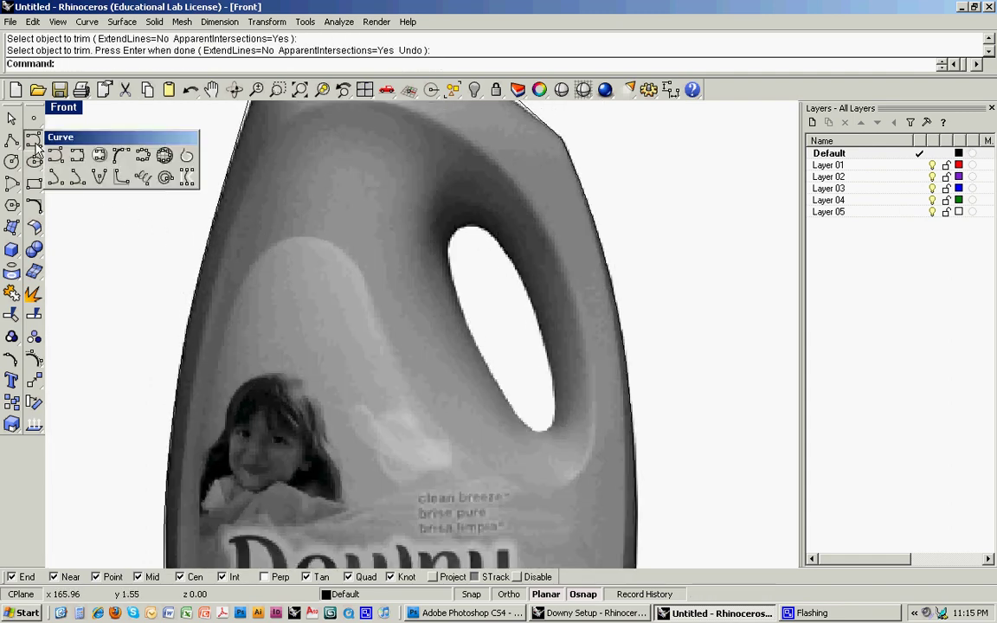
pyautogui.click(71, 149)
pyautogui.scroll(3, 475, 218)
pyautogui.click(475, 220)
pyautogui.click(538, 261)
pyautogui.click(581, 355)
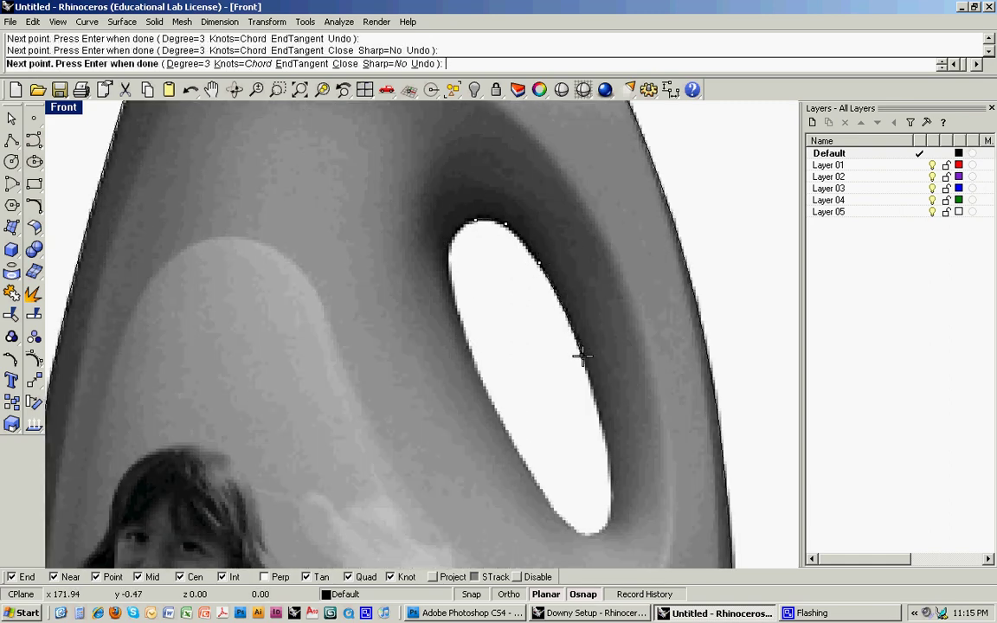
pyautogui.click(600, 431)
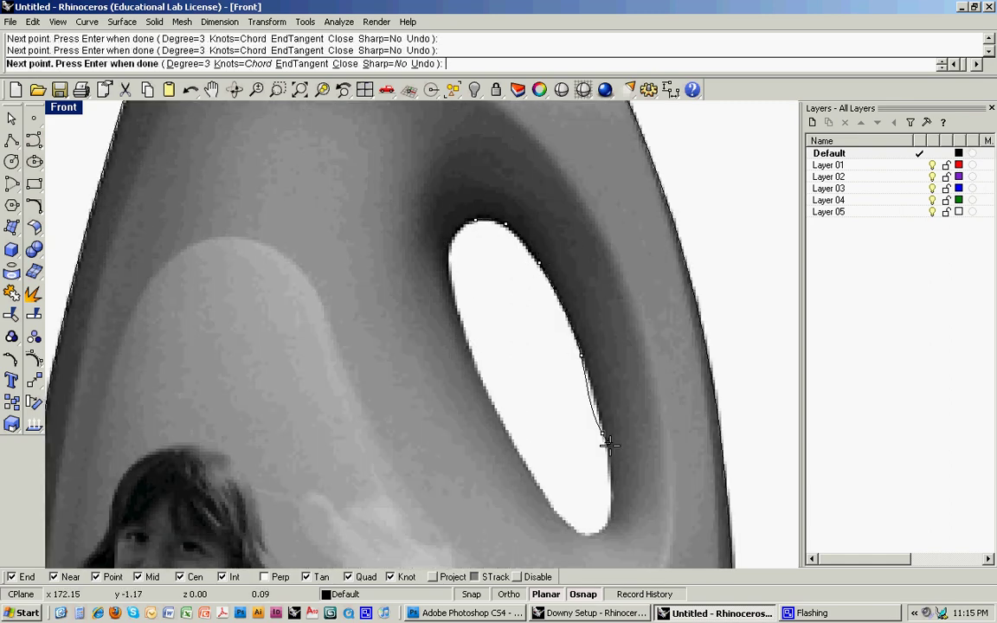
pyautogui.click(611, 494)
pyautogui.click(608, 527)
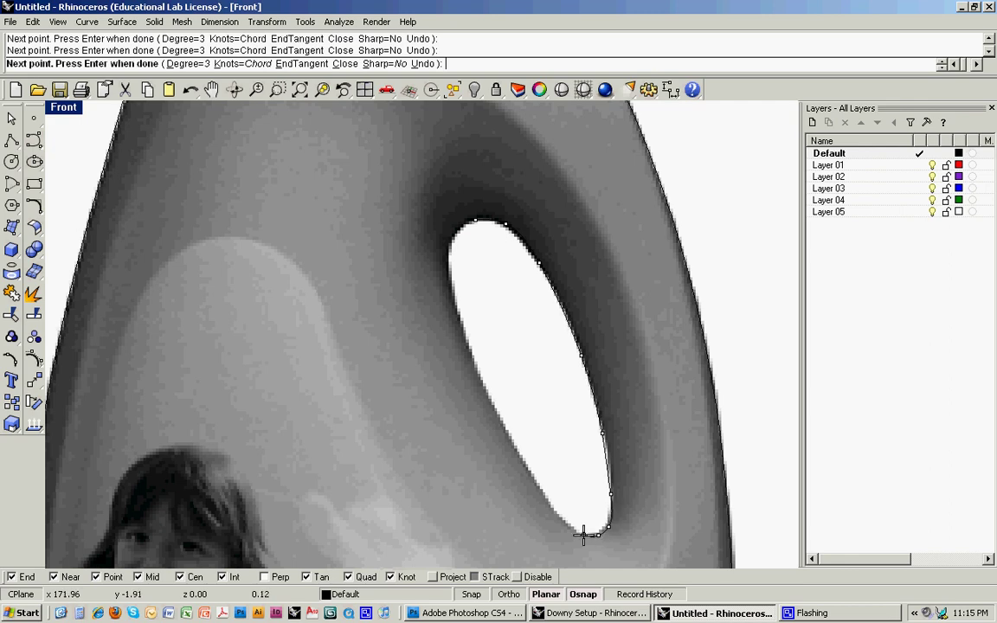
pyautogui.click(580, 533)
pyautogui.click(555, 513)
pyautogui.write('u')
pyautogui.press('Return')
pyautogui.click(556, 513)
pyautogui.click(521, 453)
pyautogui.write('u')
pyautogui.press('Return')
pyautogui.click(514, 444)
pyautogui.click(477, 371)
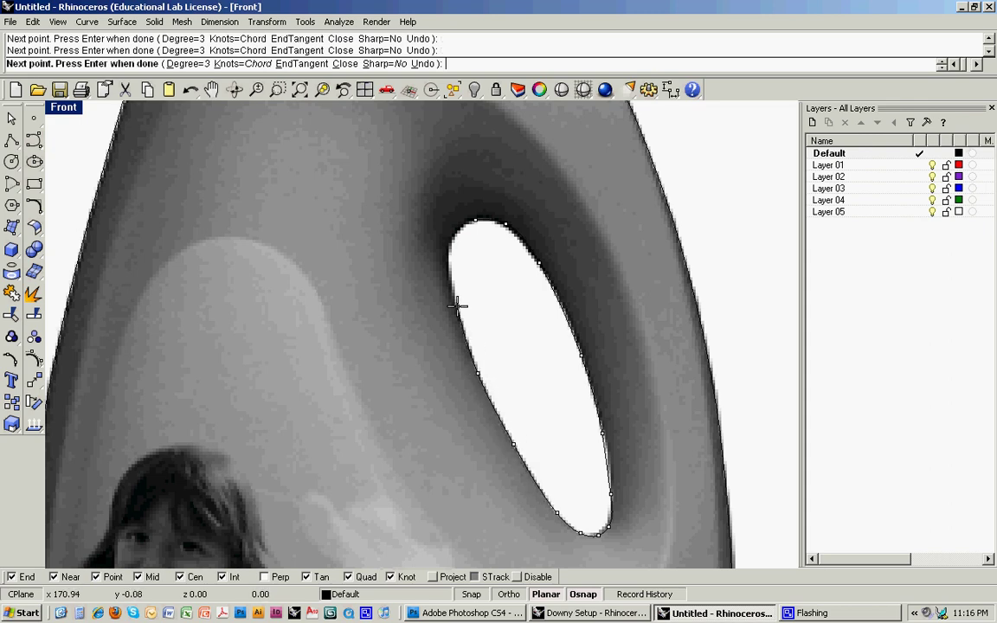
pyautogui.click(457, 305)
pyautogui.click(464, 228)
pyautogui.rightClick(465, 228)
pyautogui.scroll(-6, 485, 294)
pyautogui.press('Escape')
# Delete the horizontal line at the collar's lower edge so collar and body form one outline
pyautogui.scroll(-5, 482, 305)
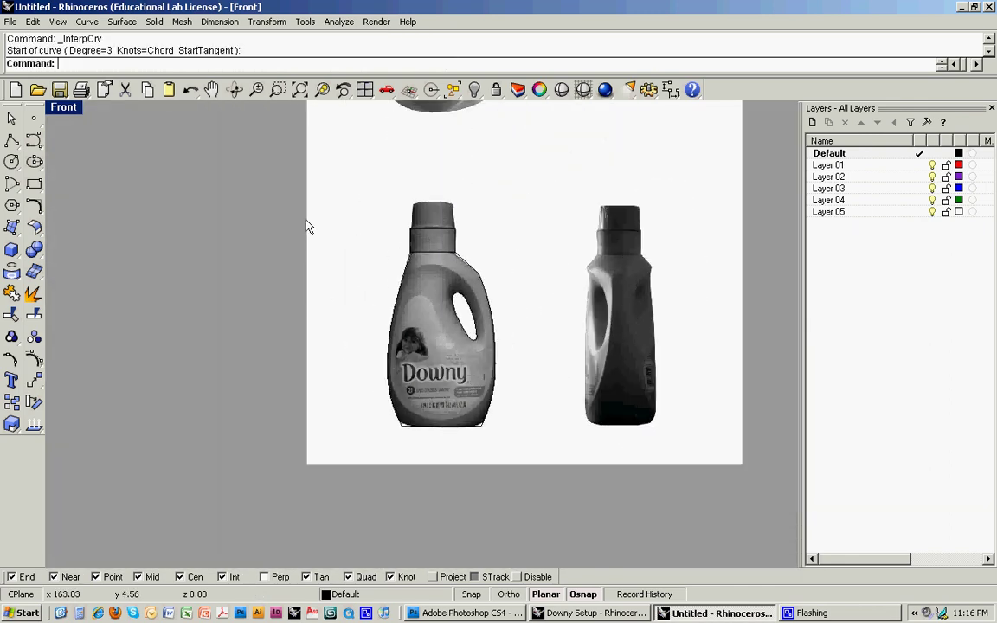
pyautogui.scroll(4, 440, 206)
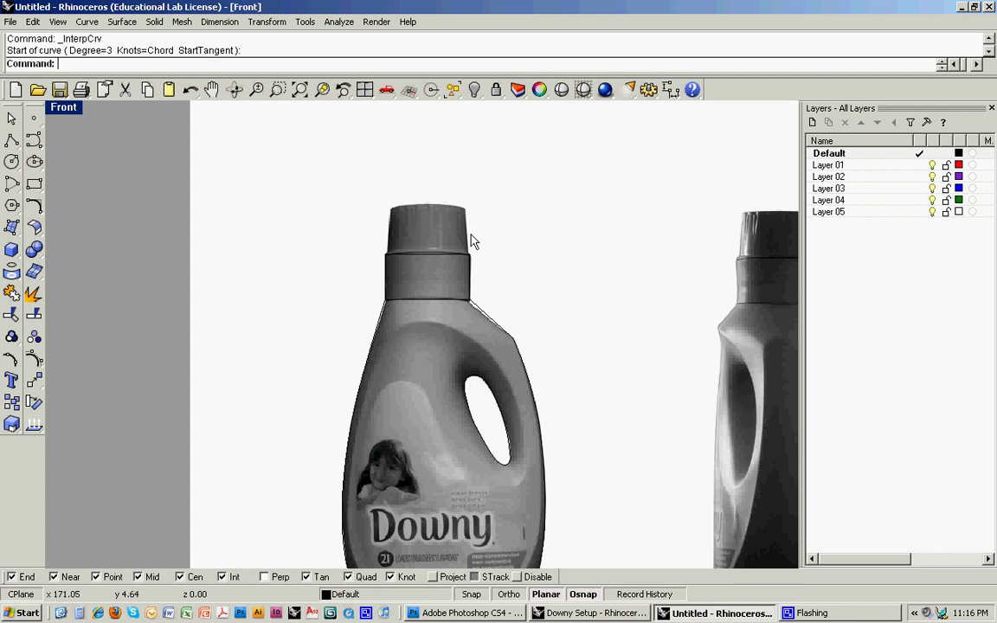
pyautogui.scroll(-4, 469, 315)
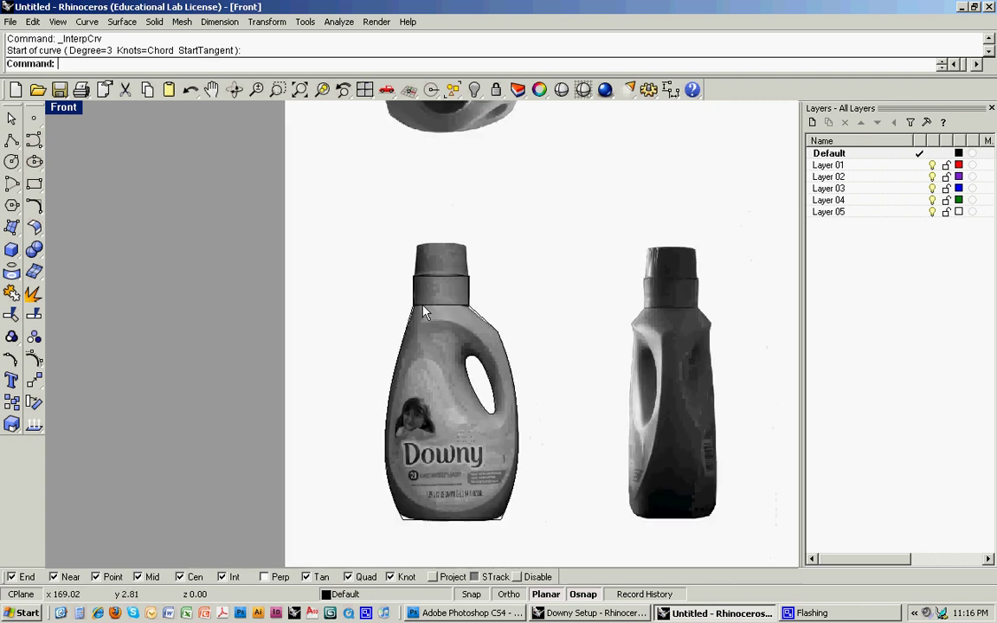
pyautogui.click(432, 307)
pyautogui.write('E')
pyautogui.press('Return')
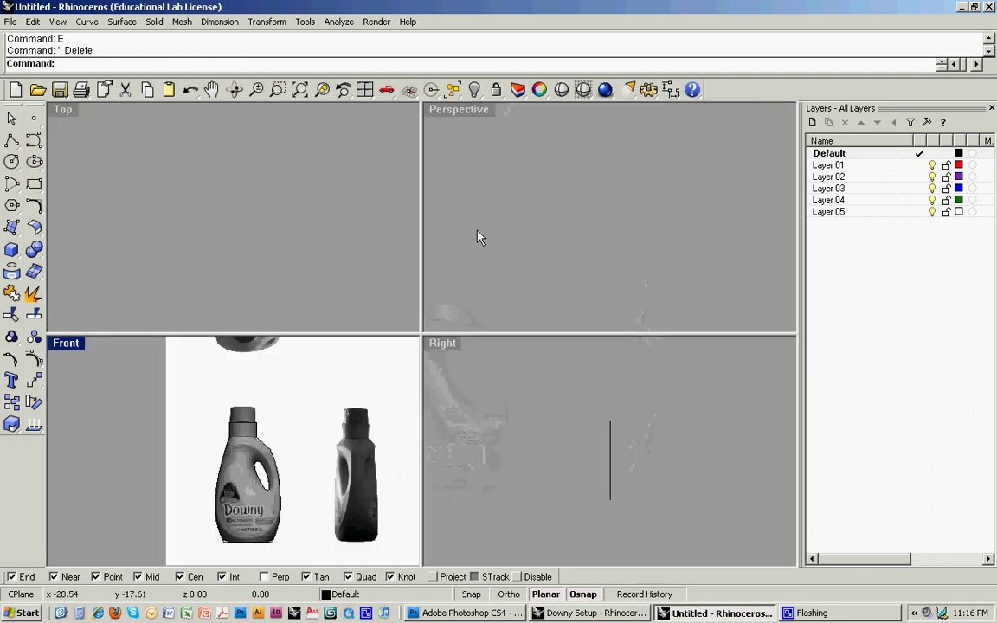
# Examine the traced bottle outline in the Perspective view from several angles
pyautogui.click(482, 233)
pyautogui.scroll(-3, 490, 239)
pyautogui.write('Z')
pyautogui.press('Return')
pyautogui.moveTo(597, 255); pyautogui.dragTo(645, 294)
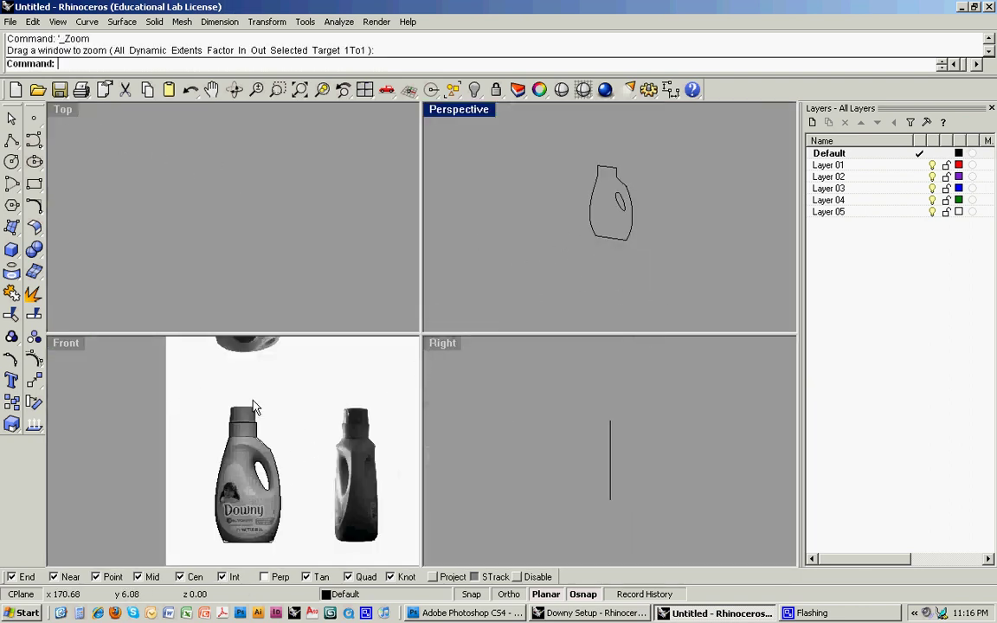
pyautogui.scroll(-3, 255, 408)
pyautogui.scroll(3, 605, 235)
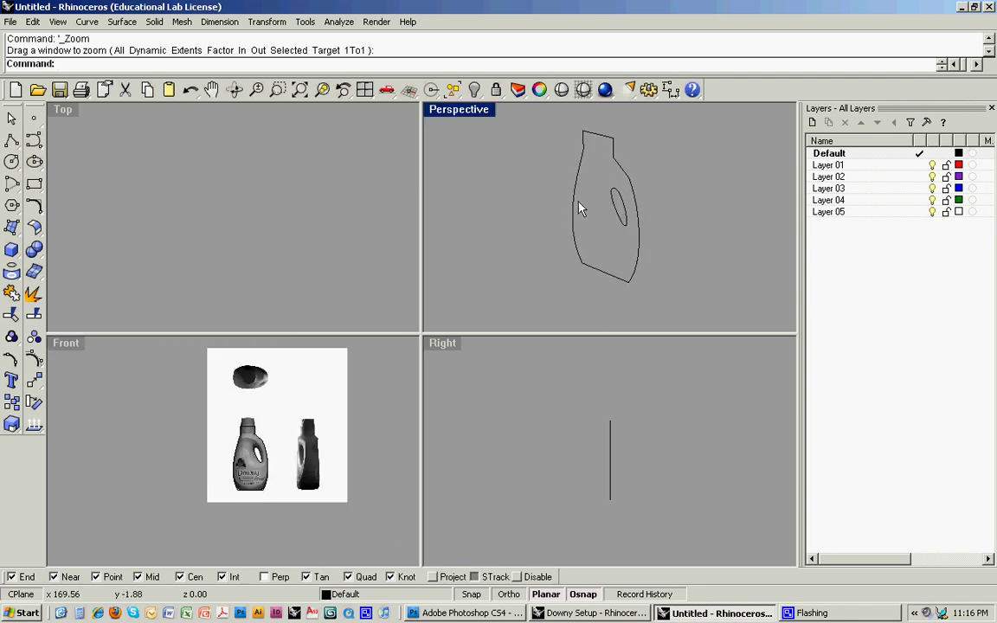
pyautogui.moveTo(575, 230)
pyautogui.mouseDown(button='right')
pyautogui.moveTo(608, 230)
pyautogui.moveTo(580, 209)
pyautogui.mouseUp(button='right')
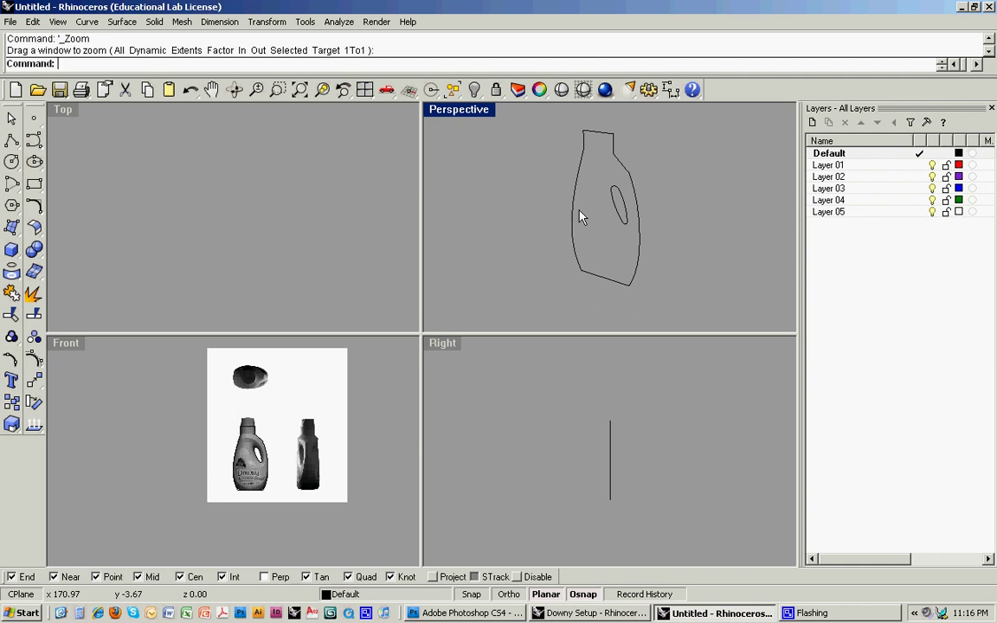
pyautogui.moveTo(527, 245)
pyautogui.mouseDown(button='right')
pyautogui.moveTo(553, 238)
pyautogui.moveTo(538, 244)
pyautogui.mouseUp(button='right')
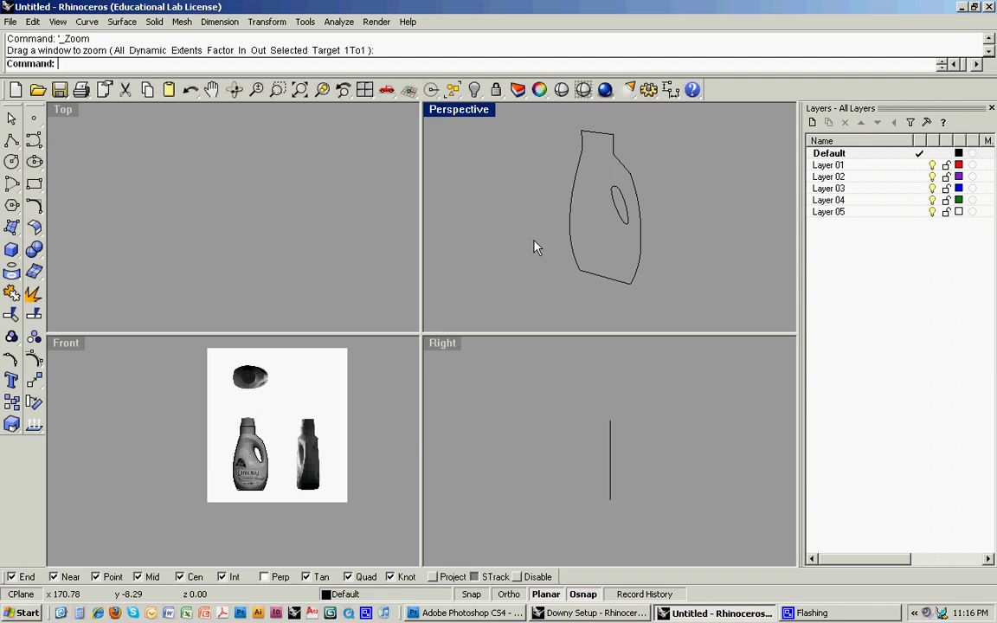
# Draw a circle centred on the midpoint of the collar's top line with its radius reaching the line's end
pyautogui.moveTo(589, 186); pyautogui.dragTo(608, 230, button='right')
pyautogui.write('c')
pyautogui.press('Return')
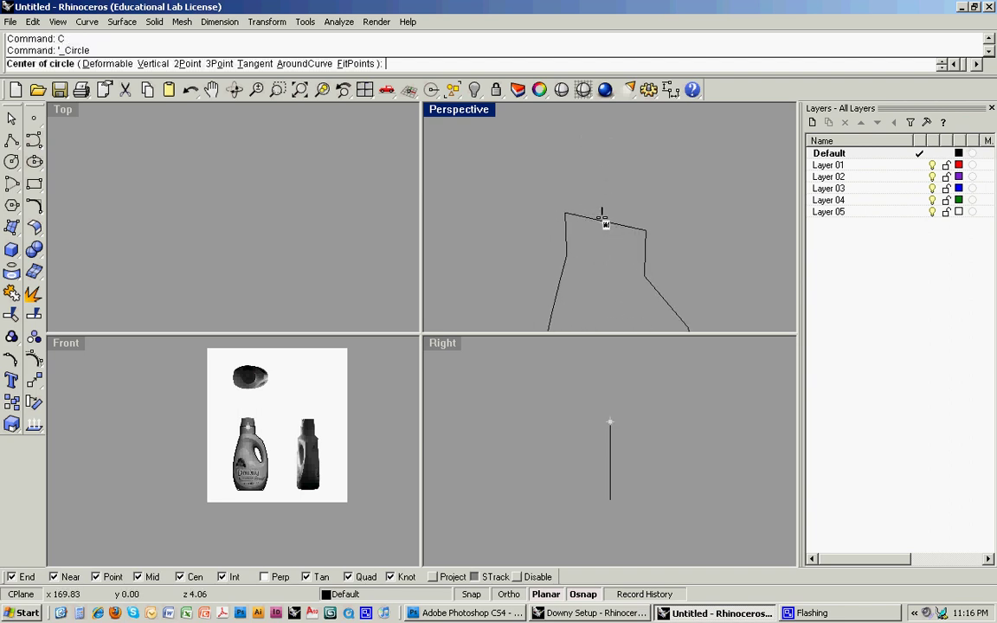
pyautogui.click(603, 222)
pyautogui.click(648, 230)
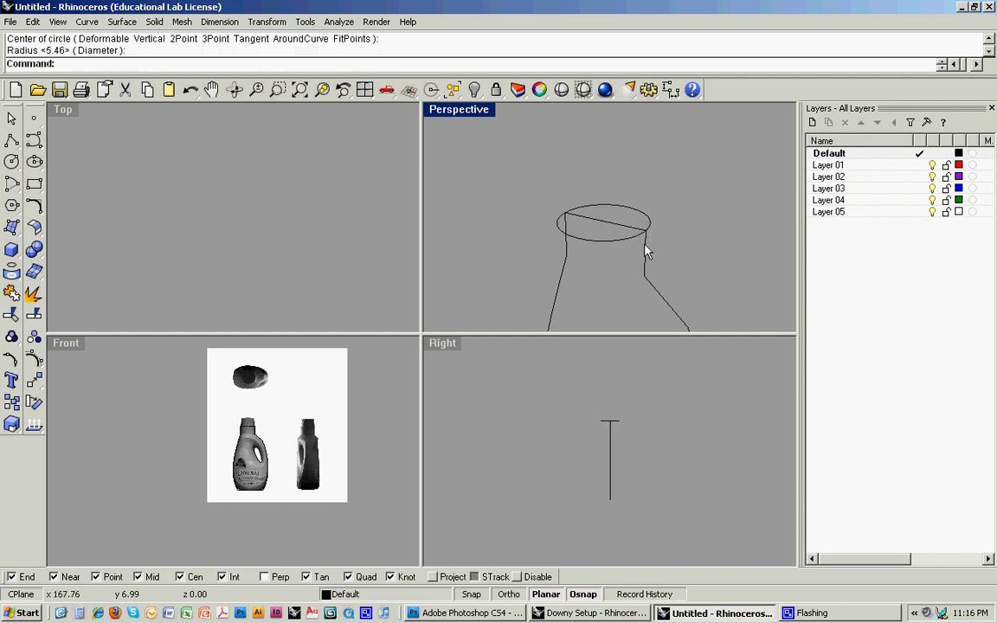
pyautogui.click(633, 240)
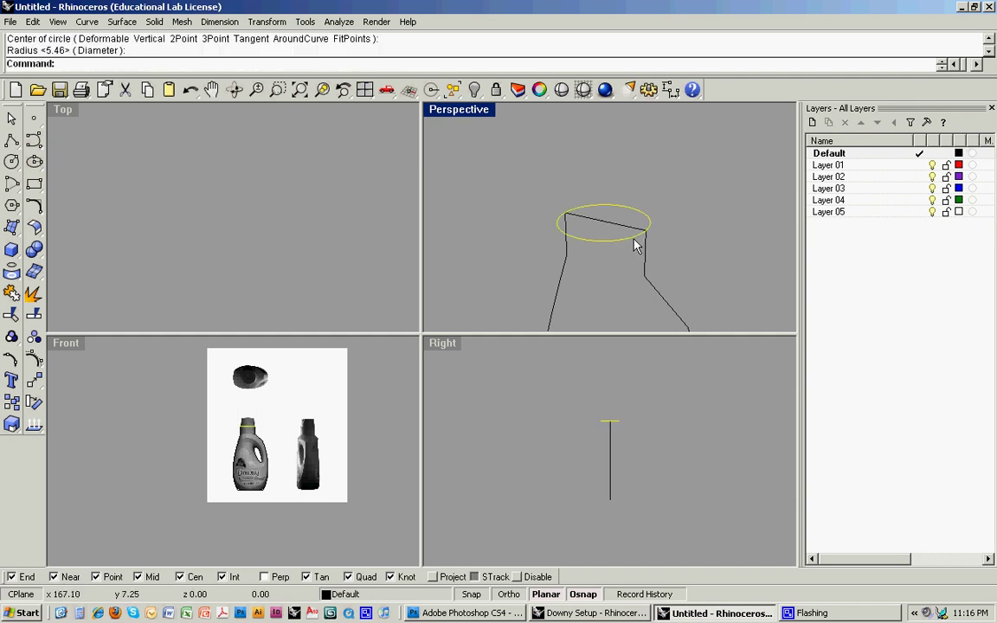
pyautogui.write('EXTR')
pyautogui.press('Return')
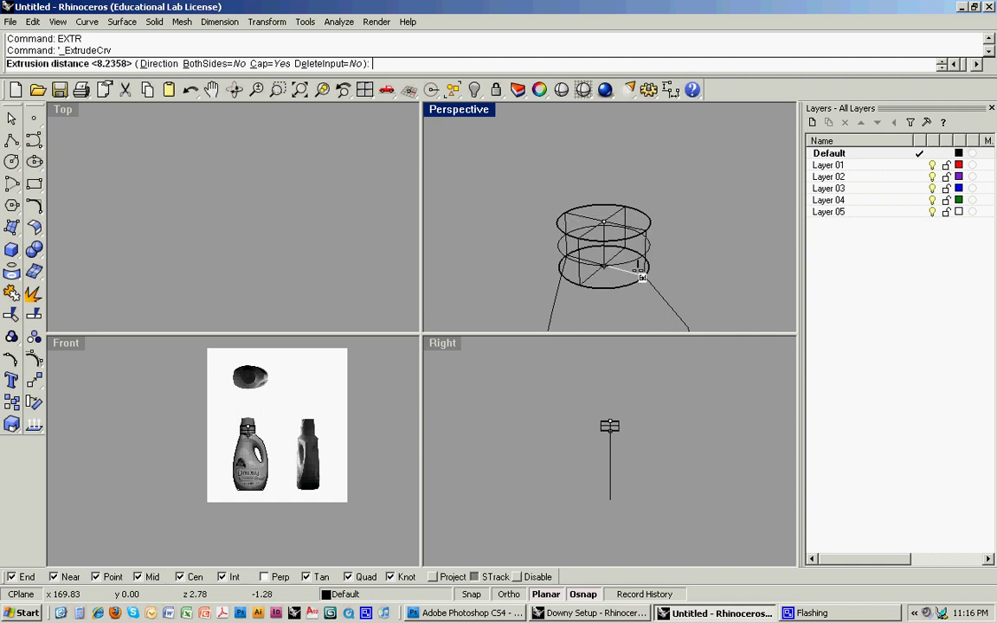
pyautogui.press('Escape')
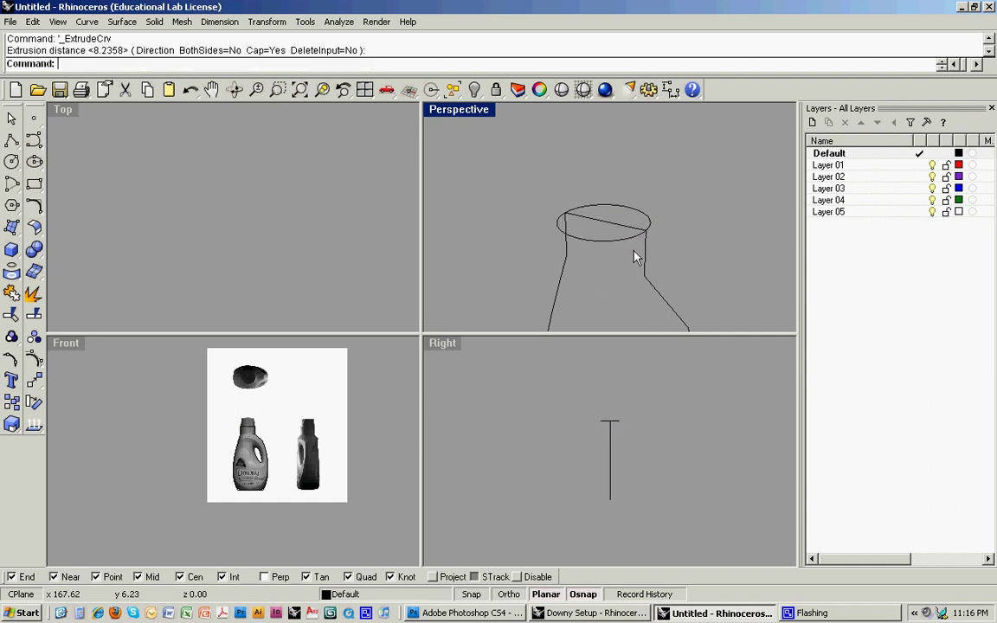
# Copy the collar circle from the top line's end down to the collar's lower corner
pyautogui.write('CO')
pyautogui.press('Return')
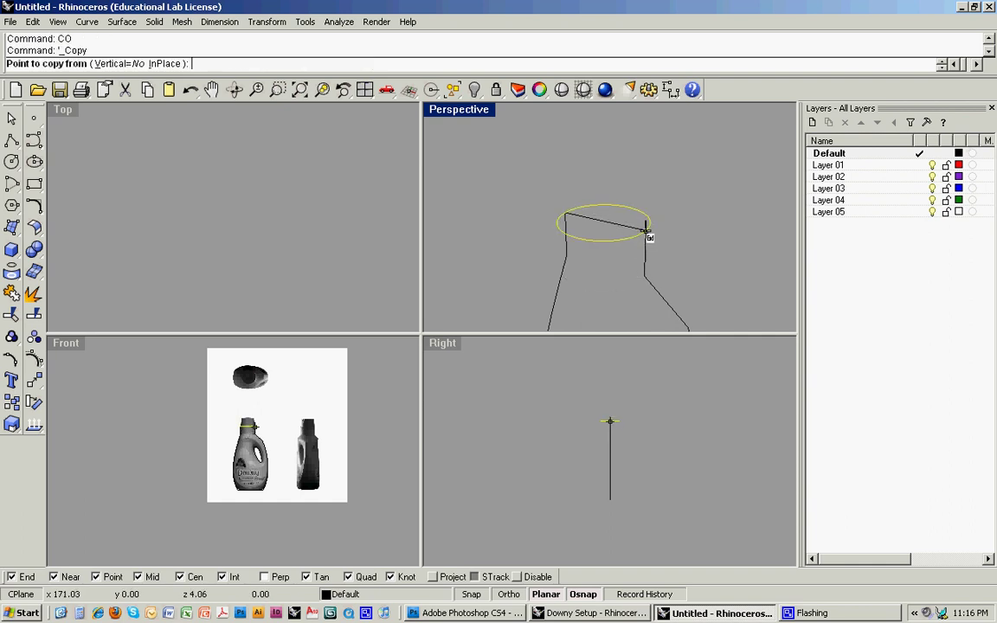
pyautogui.click(645, 232)
pyautogui.click(643, 275)
pyautogui.press('Return')
pyautogui.scroll(-5, 610, 268)
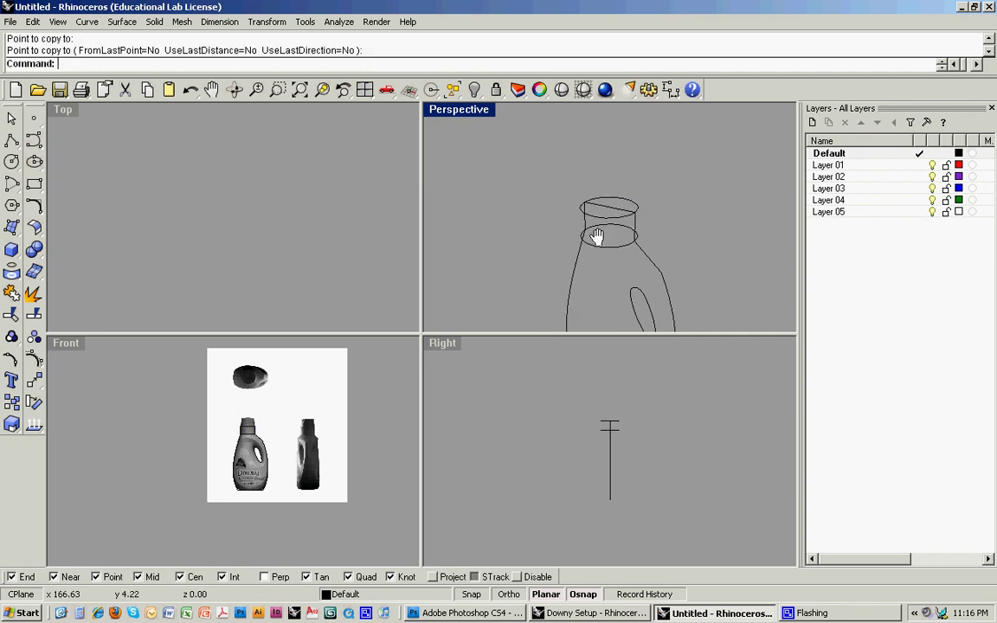
# Draw a vertical line joining the front quadrant points of the two collar circles
pyautogui.write('L')
pyautogui.press('Return')
pyautogui.scroll(3, 611, 234)
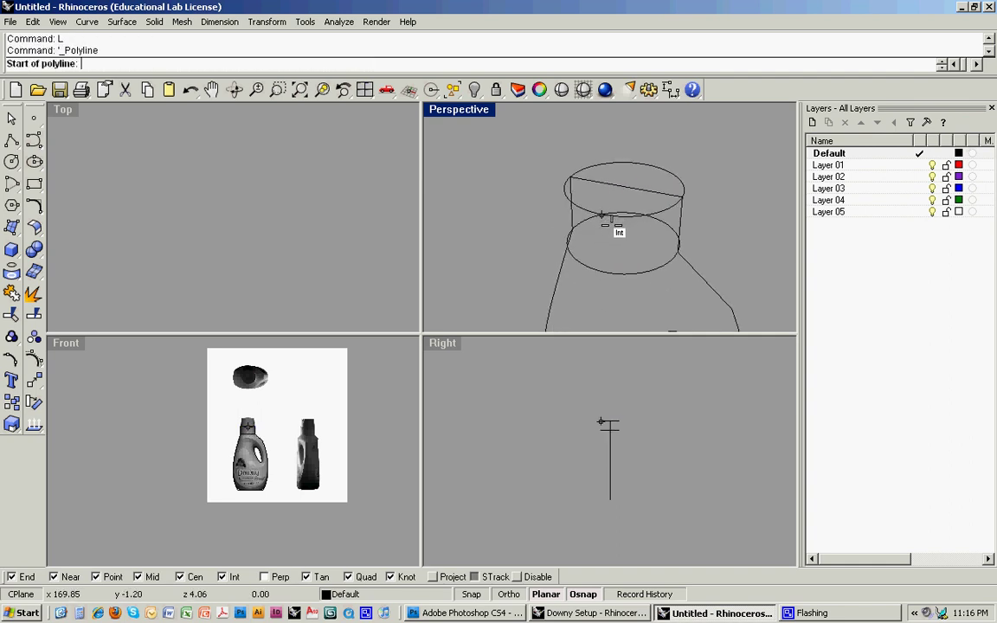
pyautogui.scroll(1, 619, 227)
pyautogui.click(620, 226)
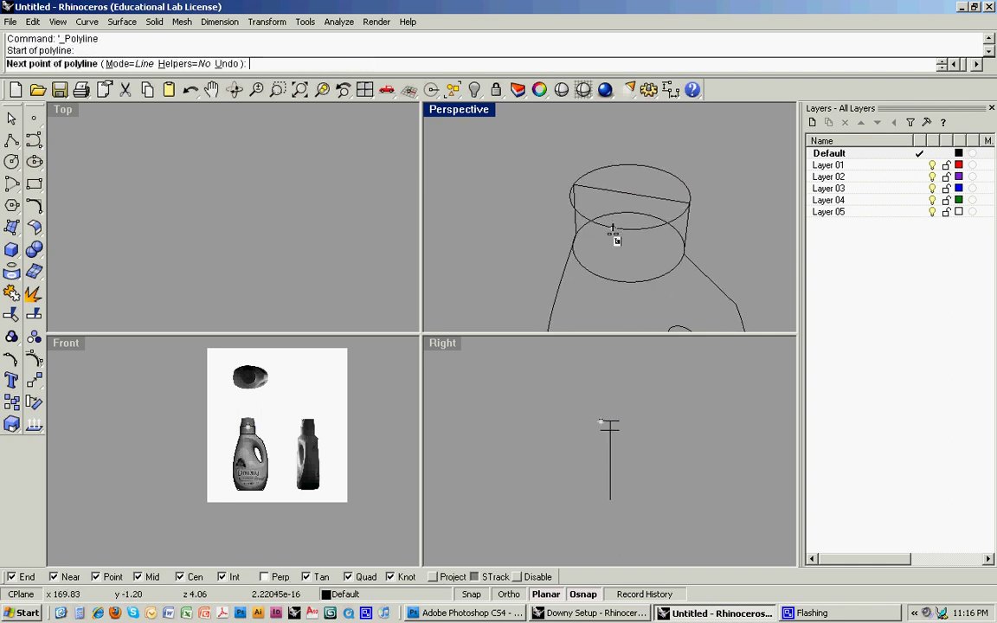
pyautogui.click(614, 282)
pyautogui.press('Return')
pyautogui.moveTo(655, 276); pyautogui.dragTo(631, 208, button='right')
pyautogui.write('L')
pyautogui.press('Return')
pyautogui.click(641, 169)
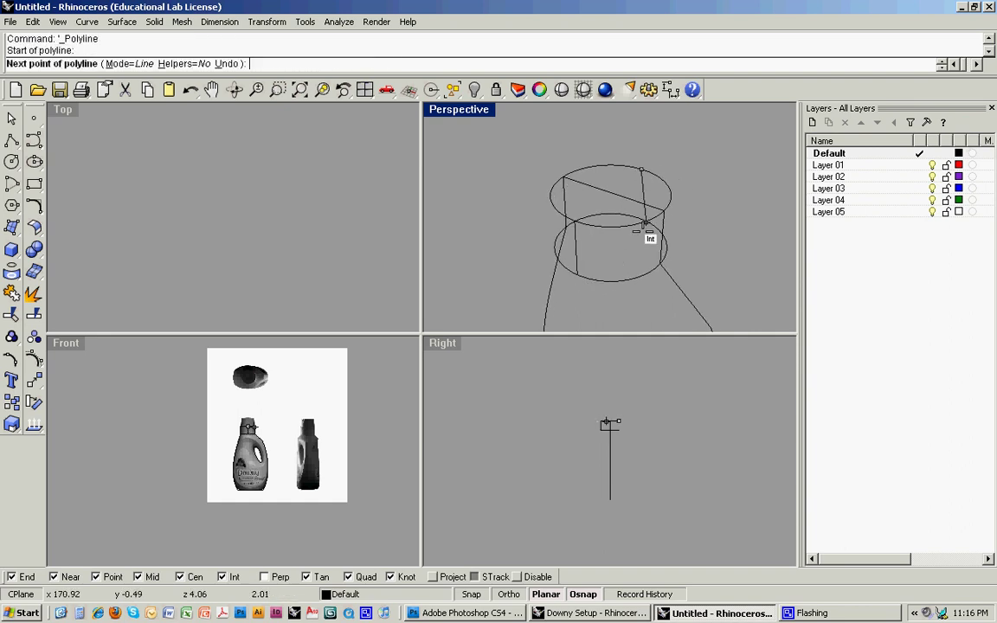
pyautogui.press('Escape')
# Draw a vertical line joining the rear quadrant points of the two collar circles
pyautogui.press('Return')
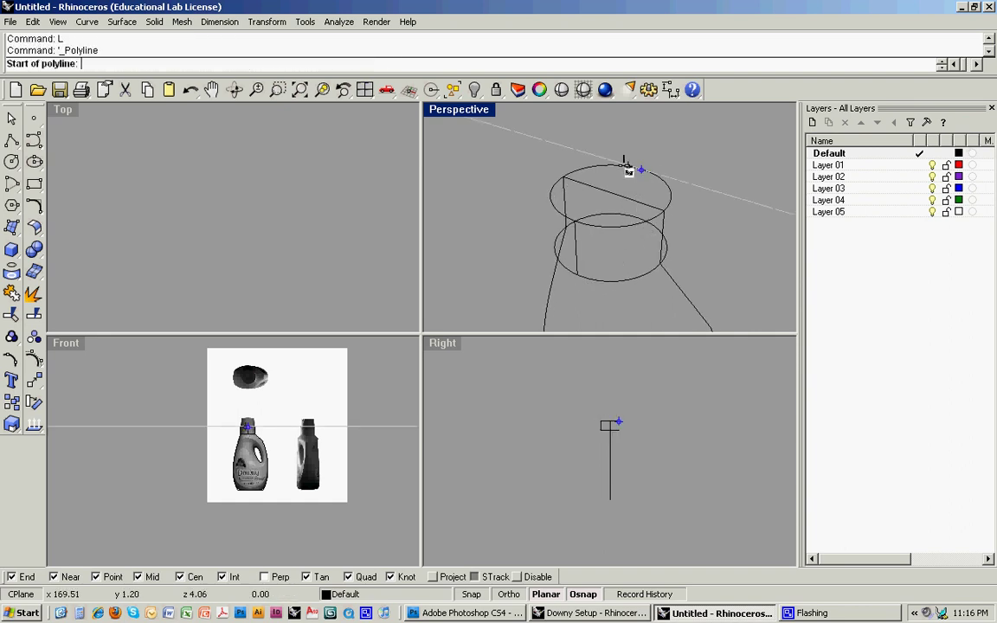
pyautogui.scroll(3, 643, 165)
pyautogui.click(644, 164)
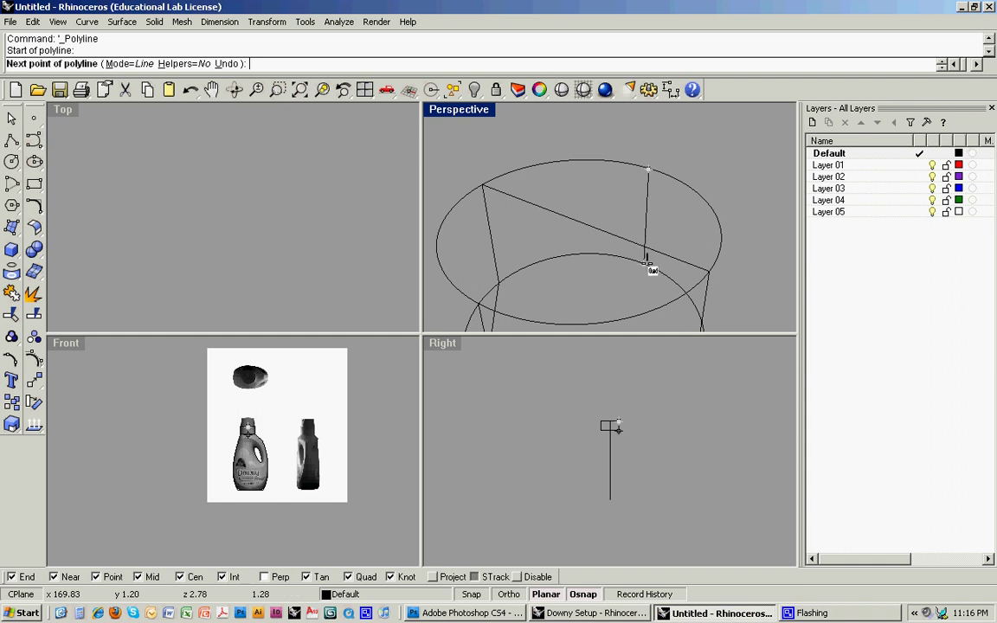
pyautogui.click(650, 267)
pyautogui.press('Return')
pyautogui.scroll(-4, 613, 260)
pyautogui.moveTo(615, 244); pyautogui.dragTo(585, 183, button='right')
pyautogui.click(594, 249)
pyautogui.scroll(-5, 585, 258)
pyautogui.moveTo(586, 183); pyautogui.dragTo(575, 216, button='right')
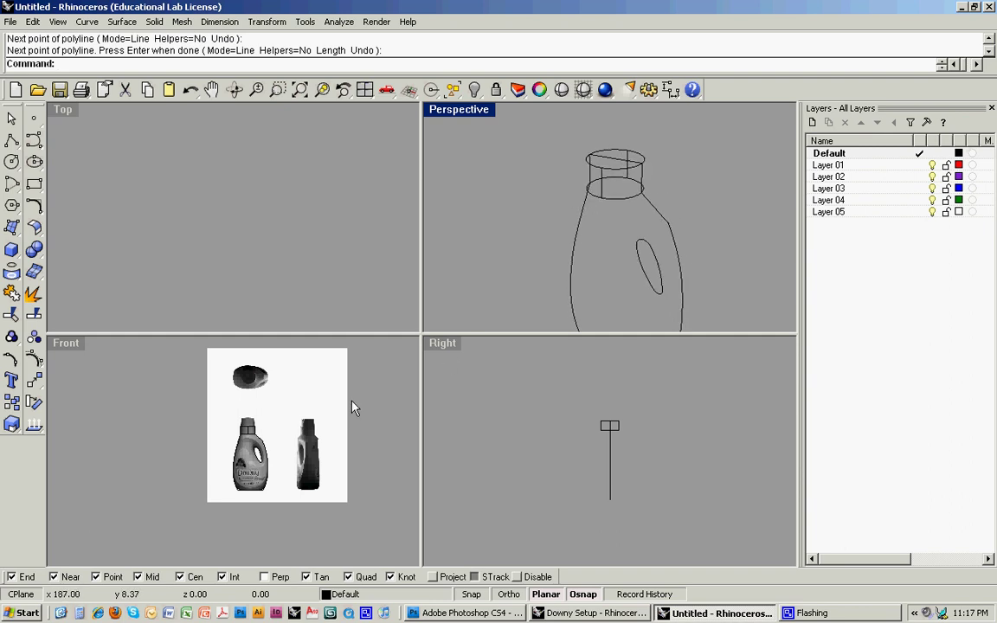
# Trace the left shoulder slope of the side-view bottle image with a line from the collar's lower corner to the shoulder's outermost point
pyautogui.scroll(2, 303, 449)
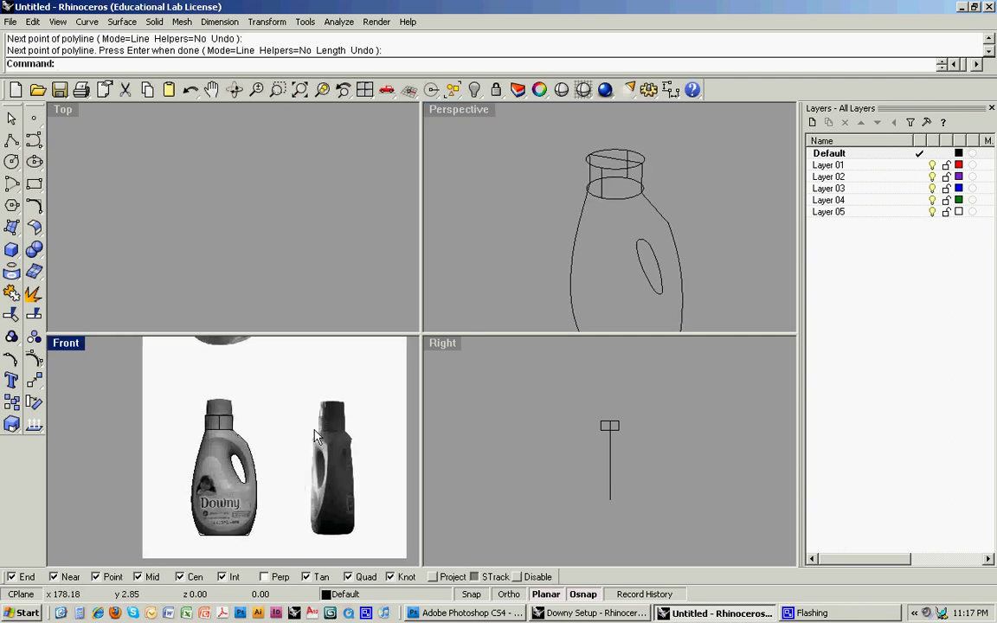
pyautogui.scroll(3, 299, 442)
pyautogui.scroll(3, 316, 455)
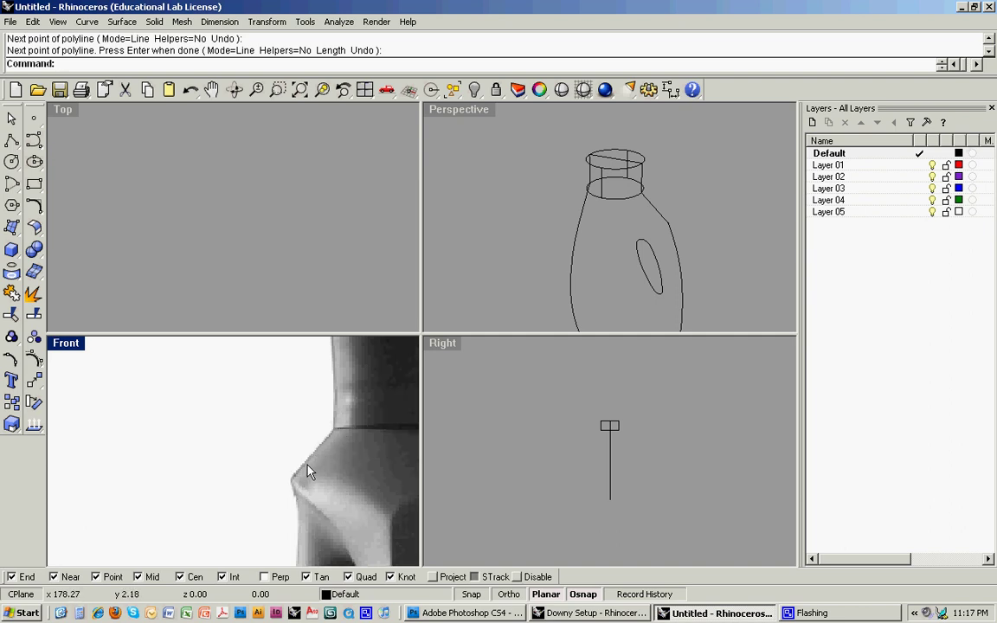
pyautogui.write('L')
pyautogui.press('Return')
pyautogui.click(334, 428)
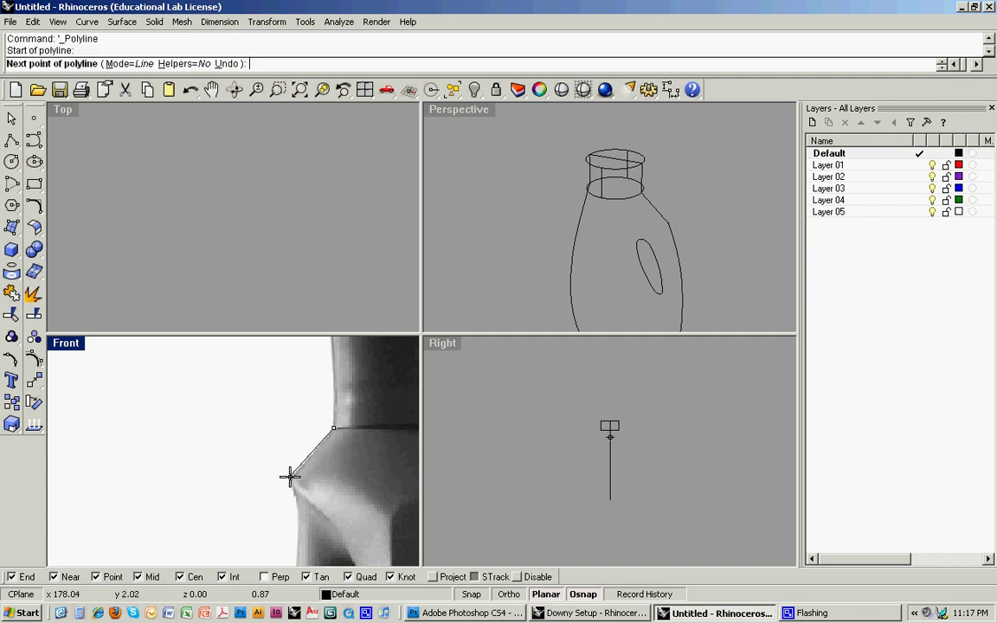
pyautogui.click(291, 479)
pyautogui.press('Return')
# Rotate the traced shoulder line 90 degrees about its upper end in the Perspective view
pyautogui.scroll(-4, 240, 431)
pyautogui.moveTo(242, 438); pyautogui.dragTo(283, 405, button='right')
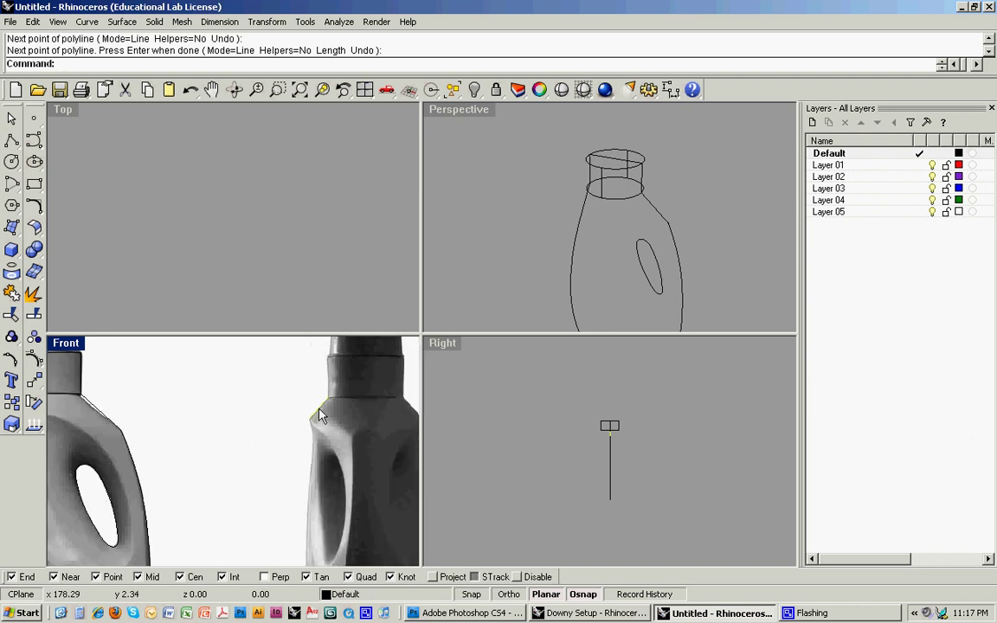
pyautogui.scroll(-4, 319, 414)
pyautogui.scroll(-3, 528, 267)
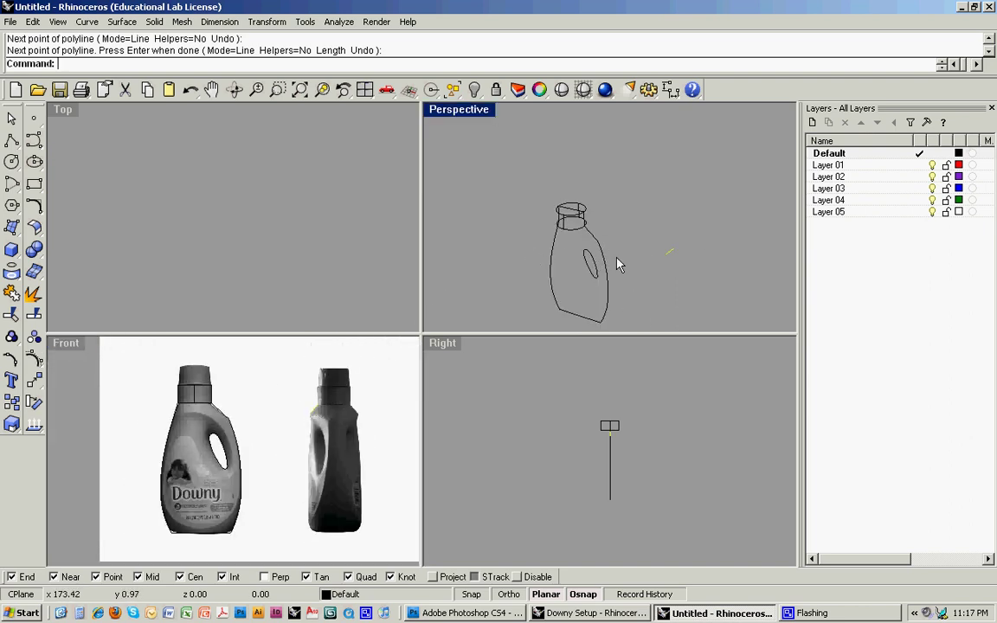
pyautogui.moveTo(632, 266); pyautogui.dragTo(659, 252, button='right')
pyautogui.write('RO')
pyautogui.press('Return')
pyautogui.click(654, 241)
pyautogui.write('9')
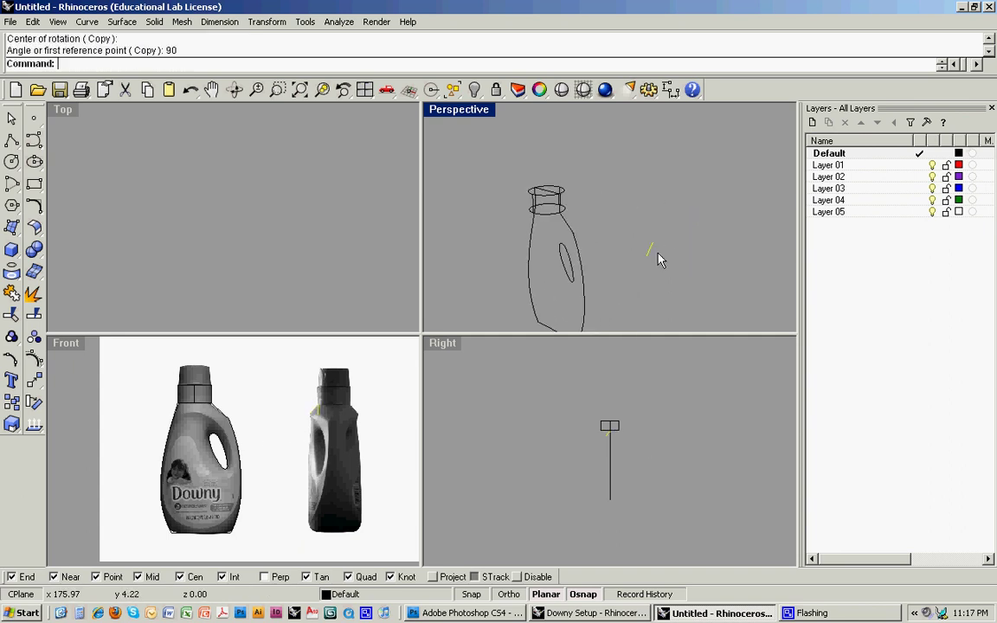
# Move the shoulder line from its upper end to the lower end of the collar's front vertical line
pyautogui.moveTo(657, 259); pyautogui.dragTo(644, 253, button='right')
pyautogui.write('m')
pyautogui.press('Return')
pyautogui.click(645, 246)
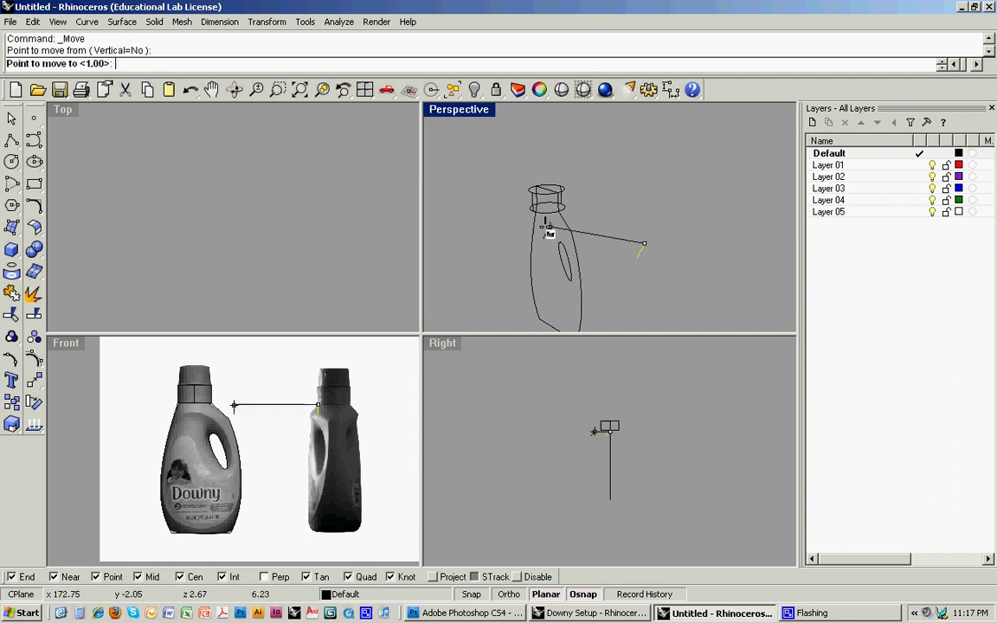
pyautogui.scroll(4, 554, 243)
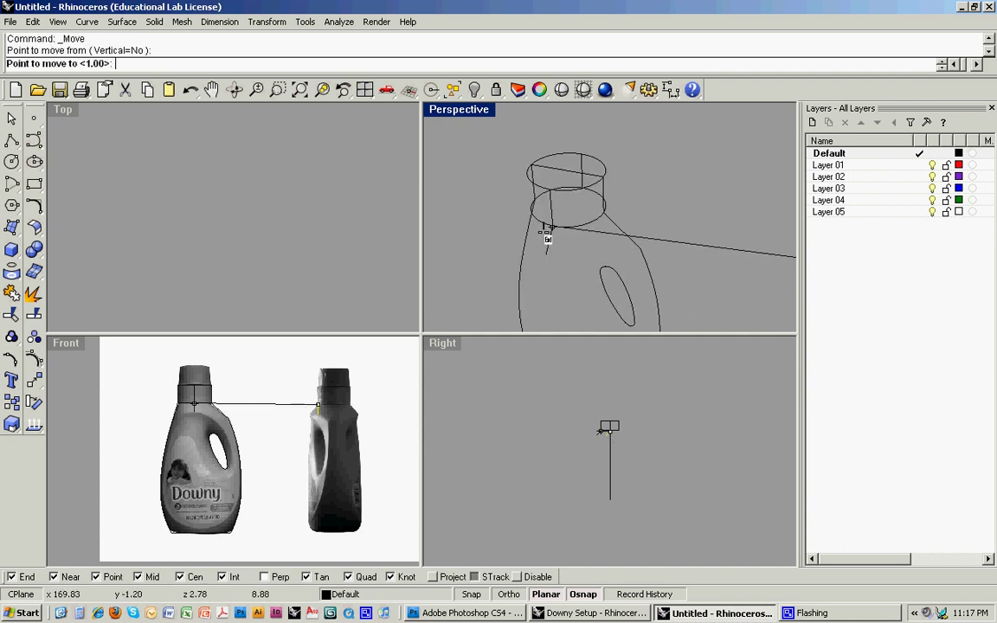
pyautogui.click(547, 229)
pyautogui.moveTo(506, 236); pyautogui.dragTo(621, 211, button='right')
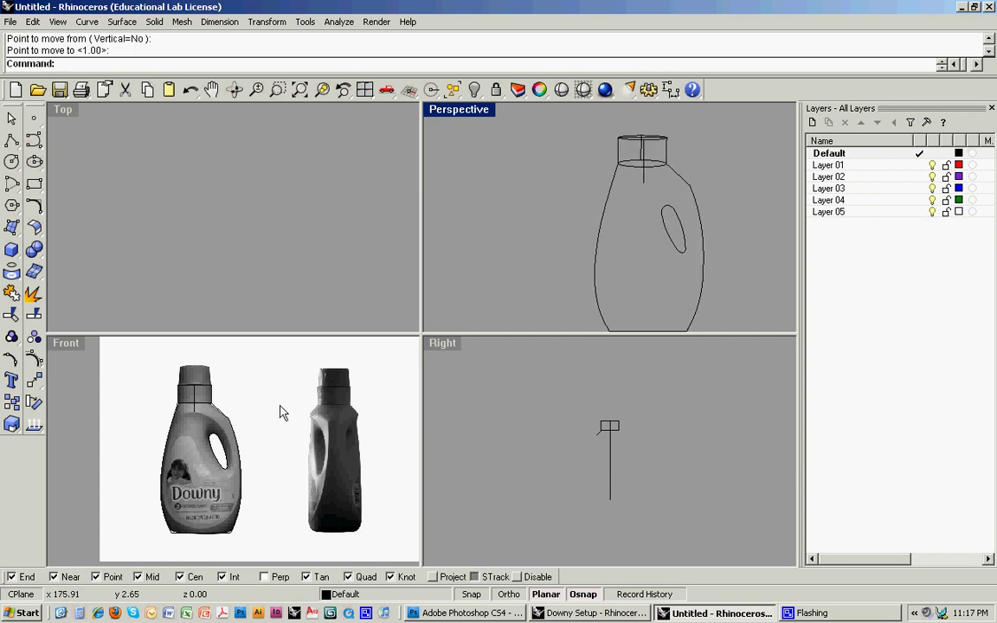
# Start an interpolated curve at the shoulder line's lower end in the Front view, tracing the front face's rounded upper left edge
pyautogui.scroll(-3, 280, 413)
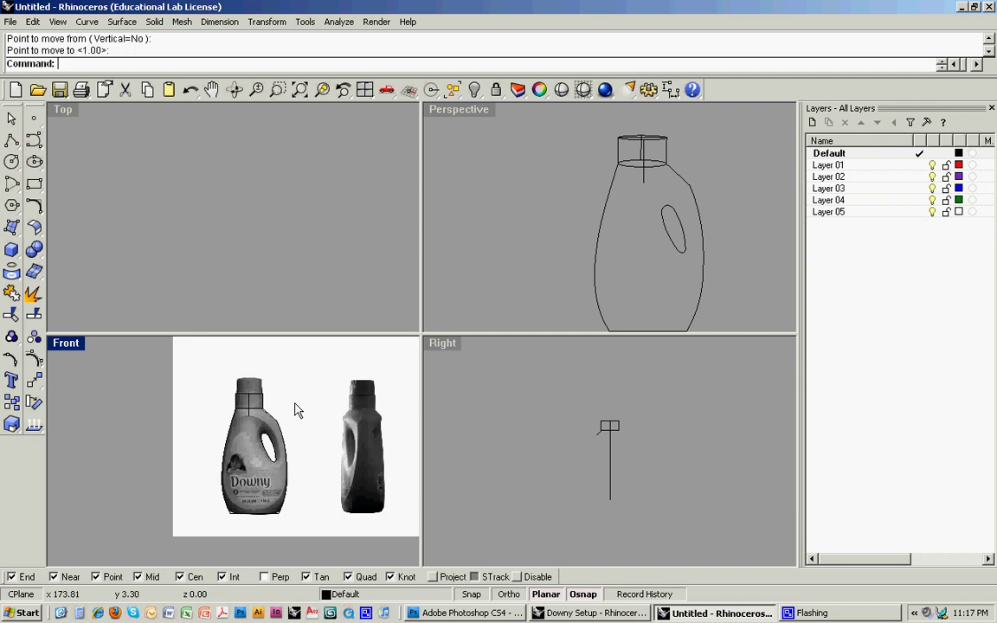
pyautogui.scroll(5, 248, 414)
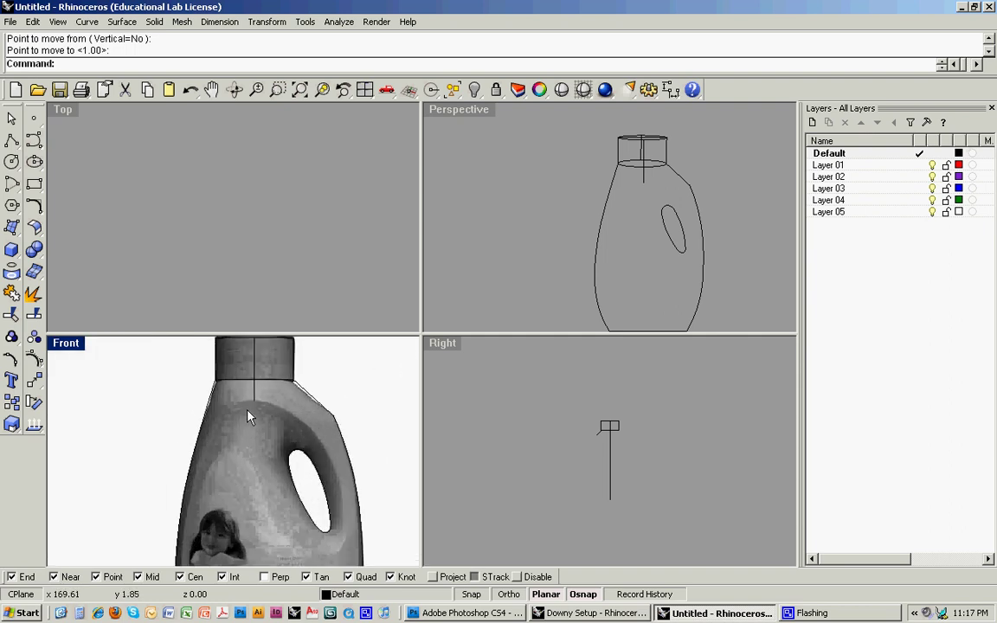
pyautogui.scroll(-2, 239, 394)
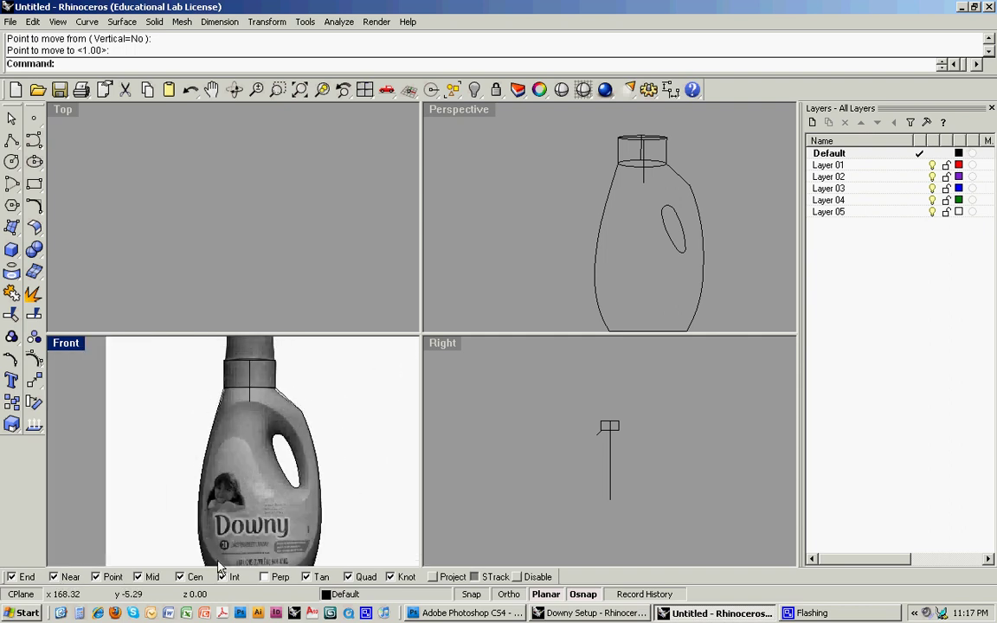
pyautogui.click(38, 149)
pyautogui.click(70, 143)
pyautogui.scroll(3, 230, 429)
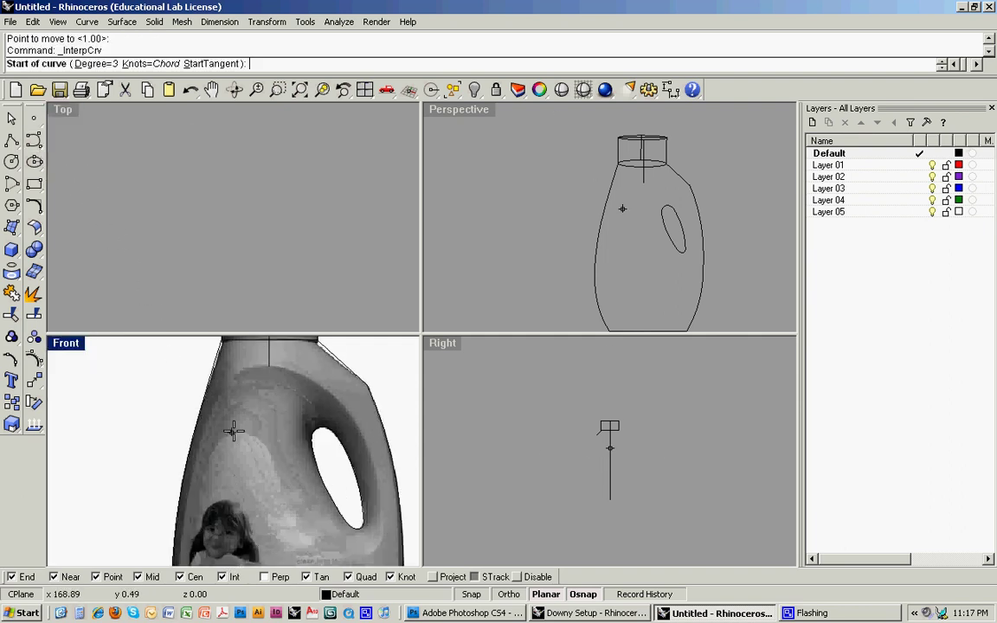
pyautogui.click(264, 369)
pyautogui.scroll(5, 255, 370)
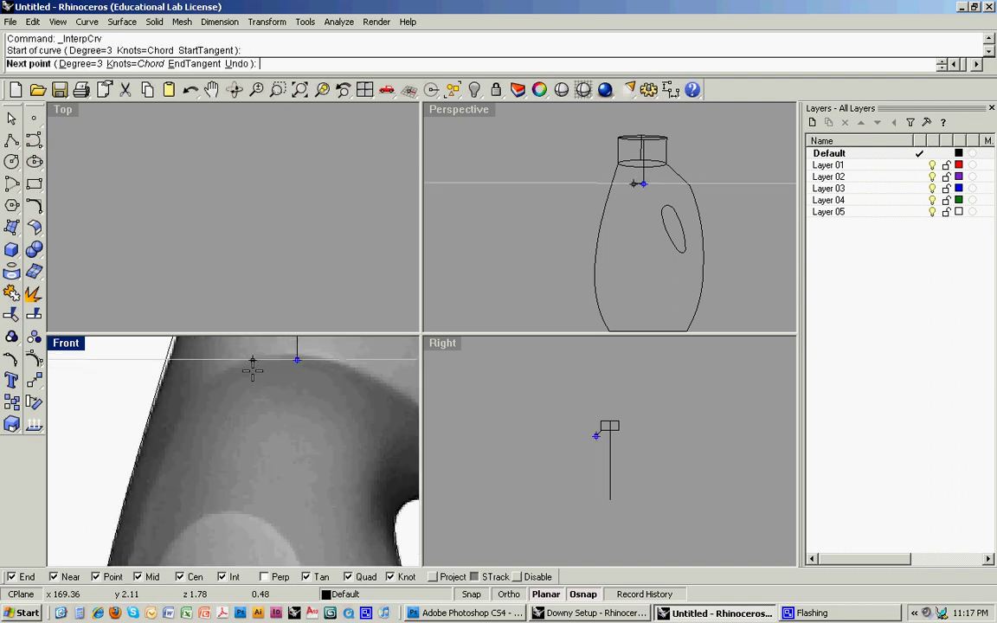
pyautogui.click(246, 362)
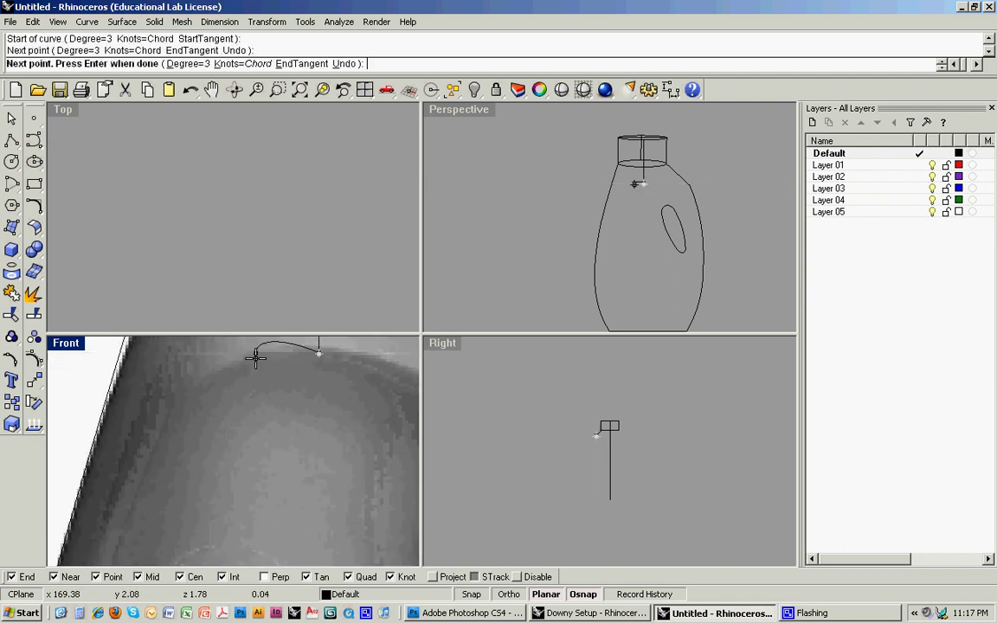
pyautogui.click(172, 404)
pyautogui.scroll(-4, 167, 448)
pyautogui.moveTo(130, 521); pyautogui.dragTo(175, 423, button='right')
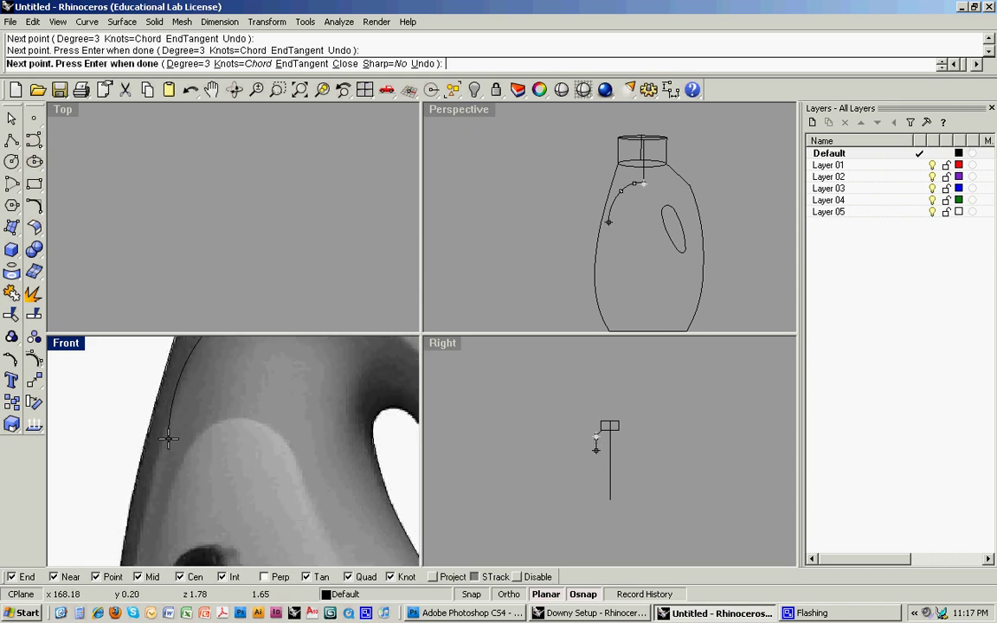
pyautogui.click(186, 372)
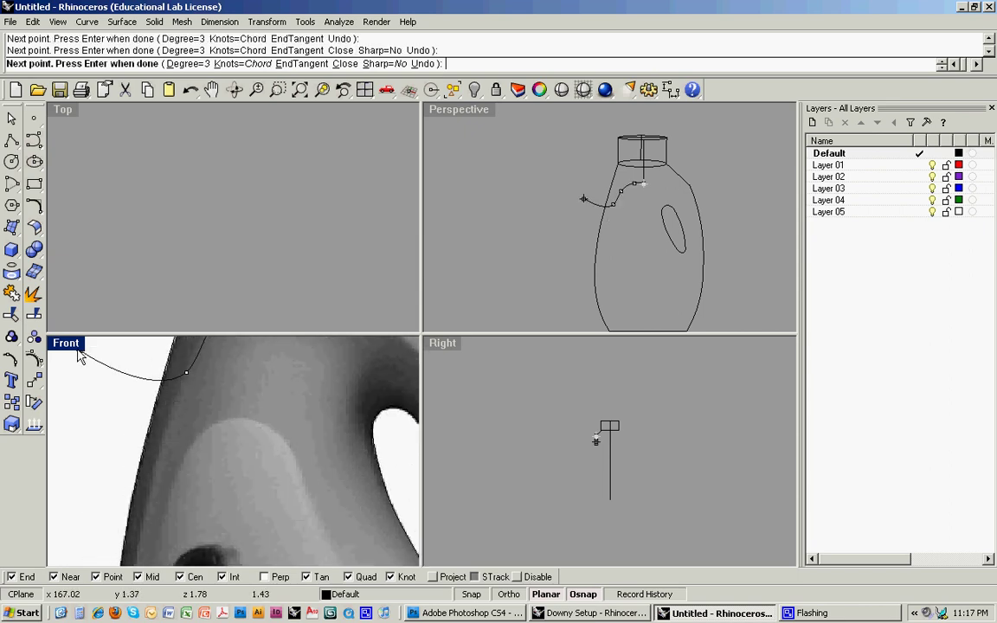
# Maximize the Front view and continue the curve down the front face's left edge, ending beside the Downy lettering
pyautogui.hotkey('ctrl', 'm')
pyautogui.scroll(-2, 247, 412)
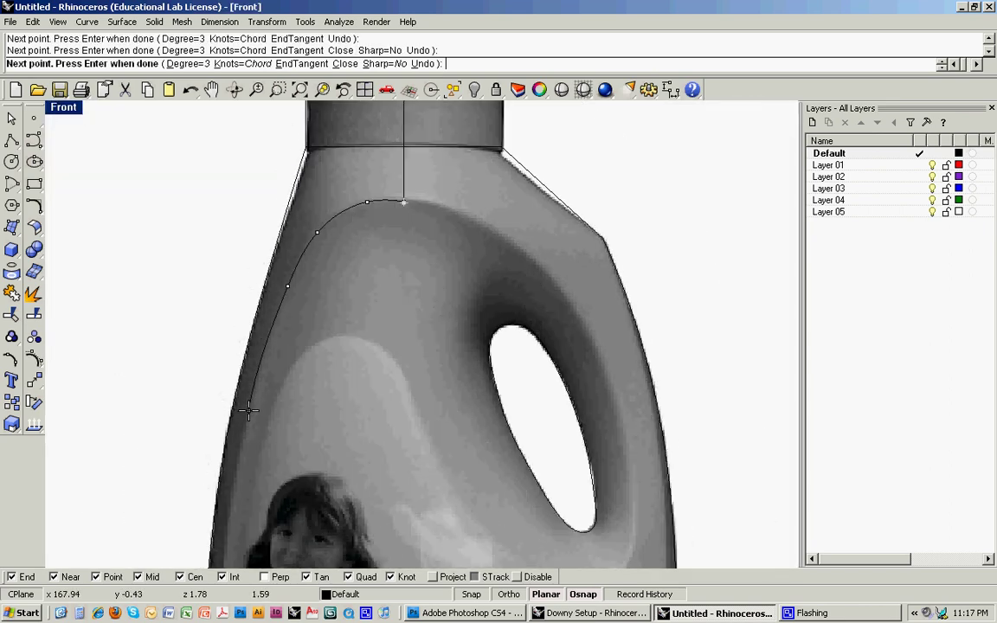
pyautogui.click(248, 410)
pyautogui.scroll(-3, 247, 415)
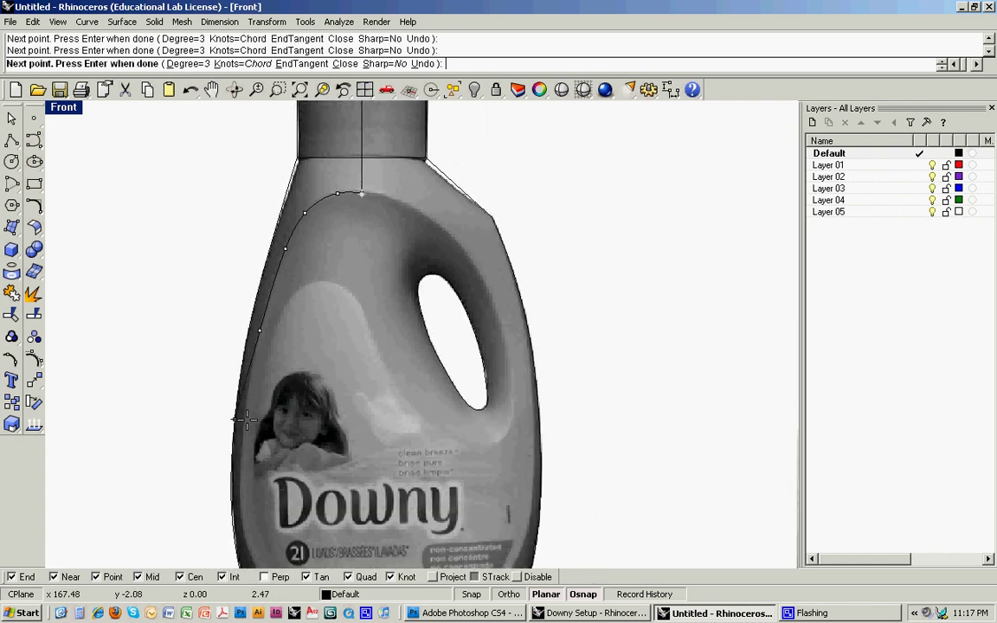
pyautogui.scroll(4, 245, 419)
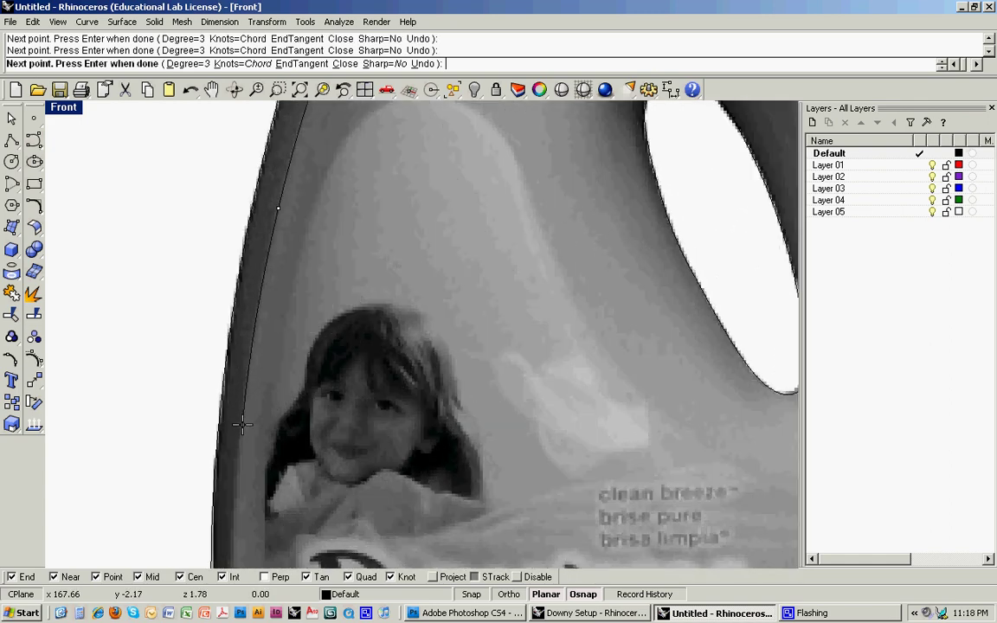
pyautogui.scroll(-3, 244, 422)
pyautogui.scroll(1, 249, 424)
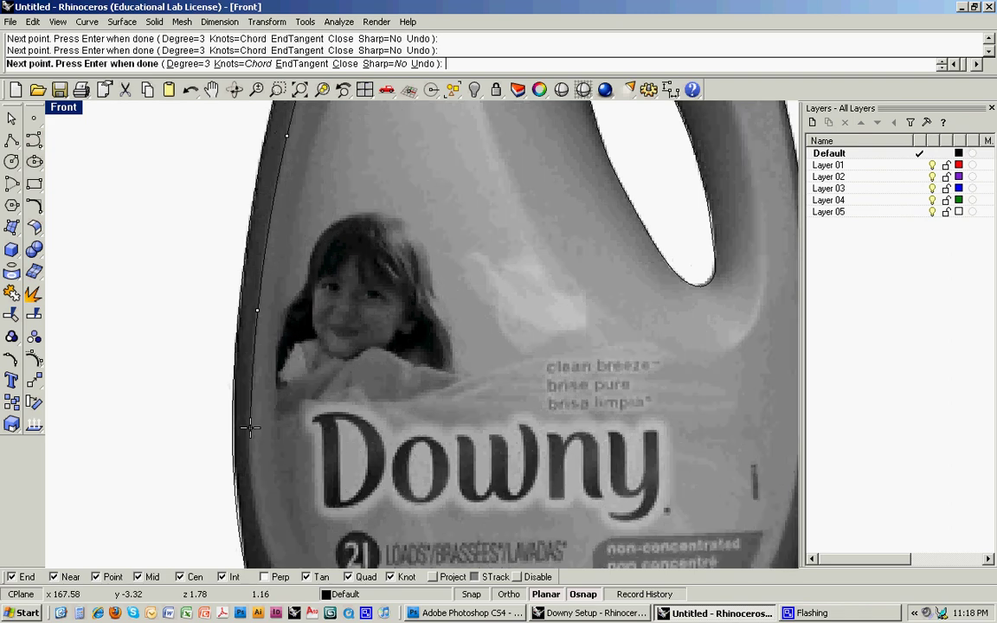
pyautogui.press('Return')
pyautogui.scroll(-3, 252, 427)
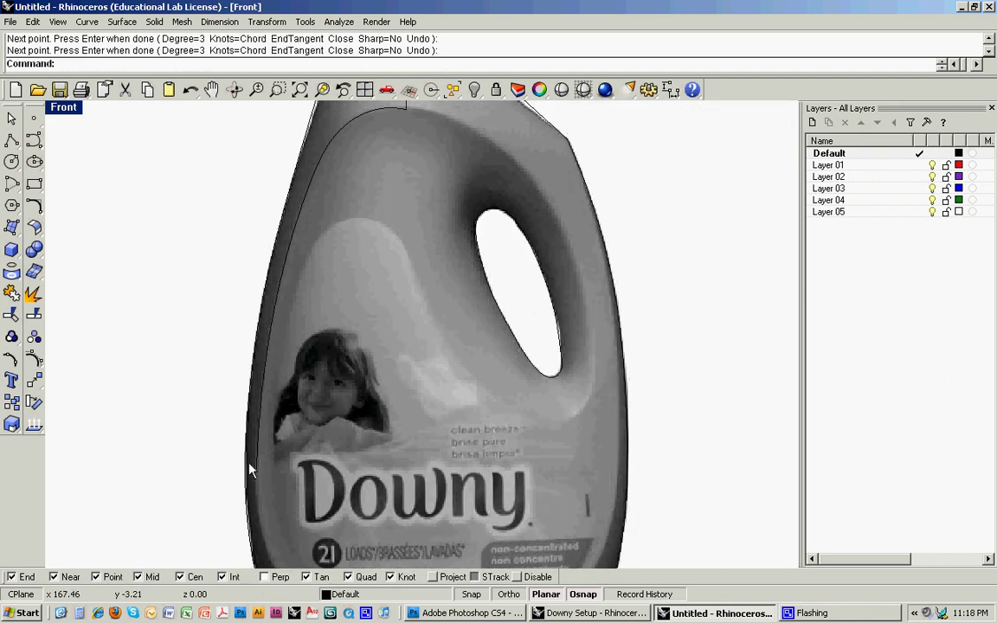
# Draw a vertical guide line from the front-face curve's upper end up to the cap opening in the top-view bottle image
pyautogui.scroll(-2, 258, 479)
pyautogui.moveTo(256, 464); pyautogui.dragTo(316, 394, button='right')
pyautogui.scroll(-2, 321, 395)
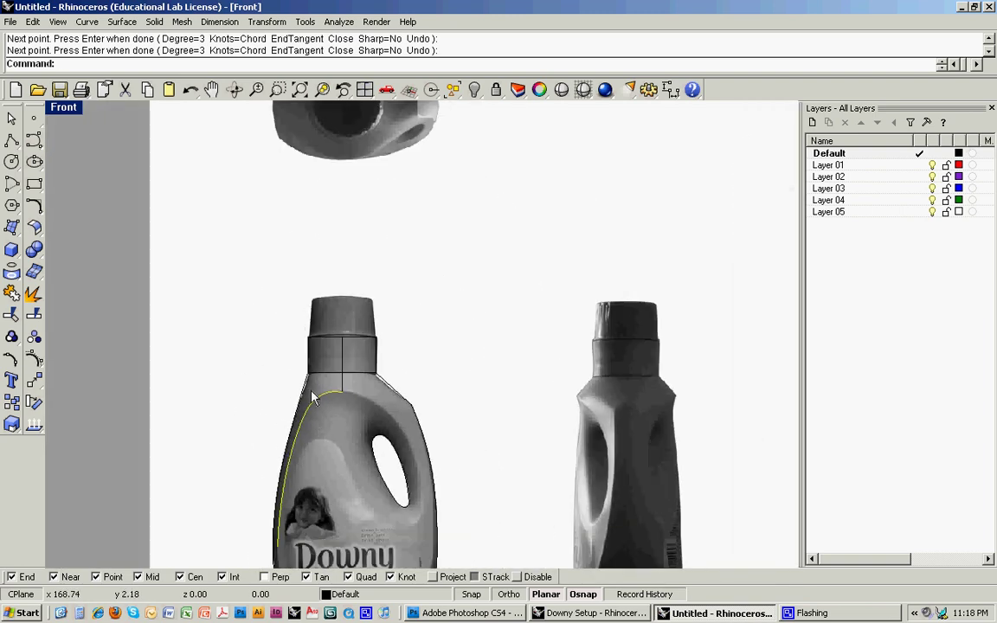
pyautogui.moveTo(271, 260); pyautogui.dragTo(298, 355, button='right')
pyautogui.scroll(1, 359, 237)
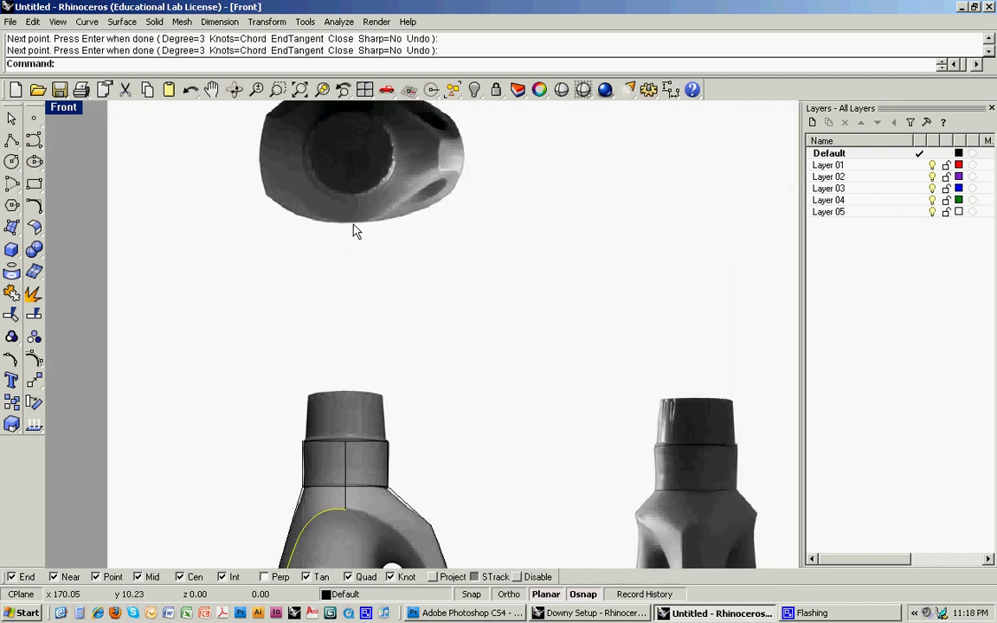
pyautogui.write('l')
pyautogui.press('Return')
pyautogui.click(346, 509)
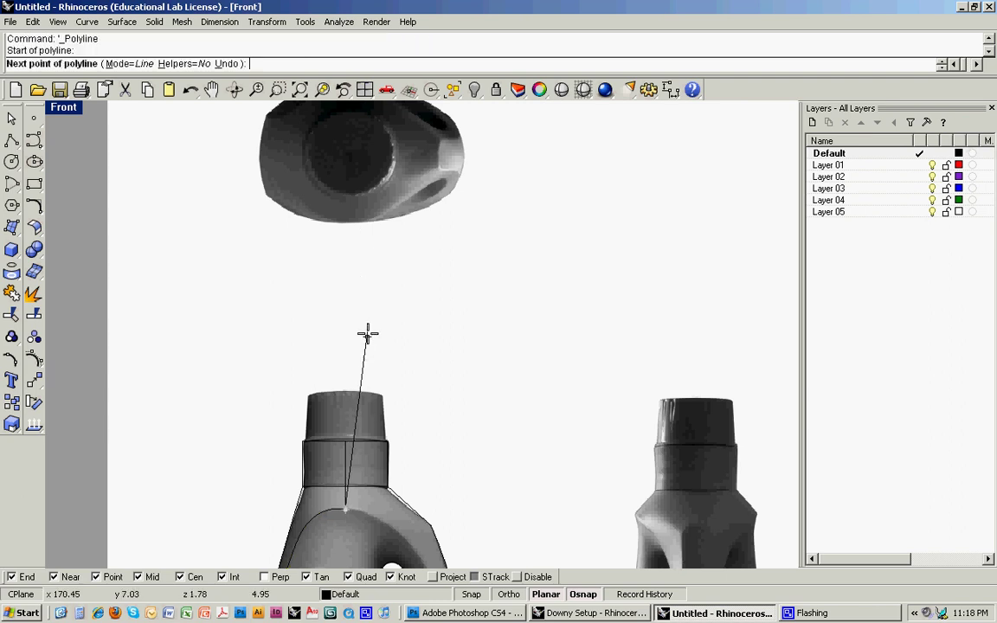
pyautogui.click(385, 191)
pyautogui.press('Return')
# Draw an interpolated curve over the top-view image from the guide line at the bottle's lower edge to its lower left corner
pyautogui.scroll(3, 341, 229)
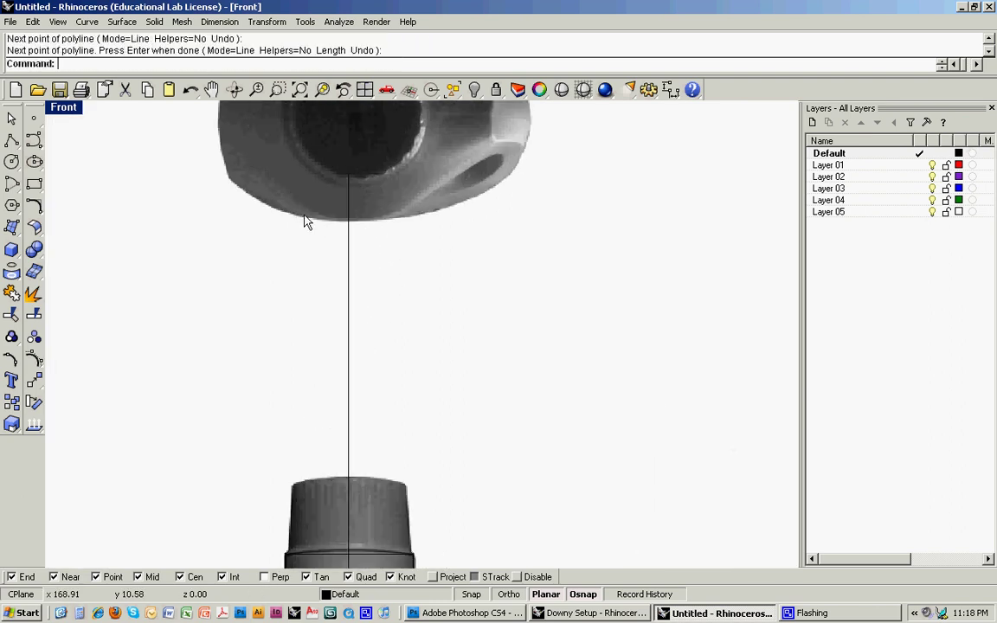
pyautogui.scroll(2, 362, 250)
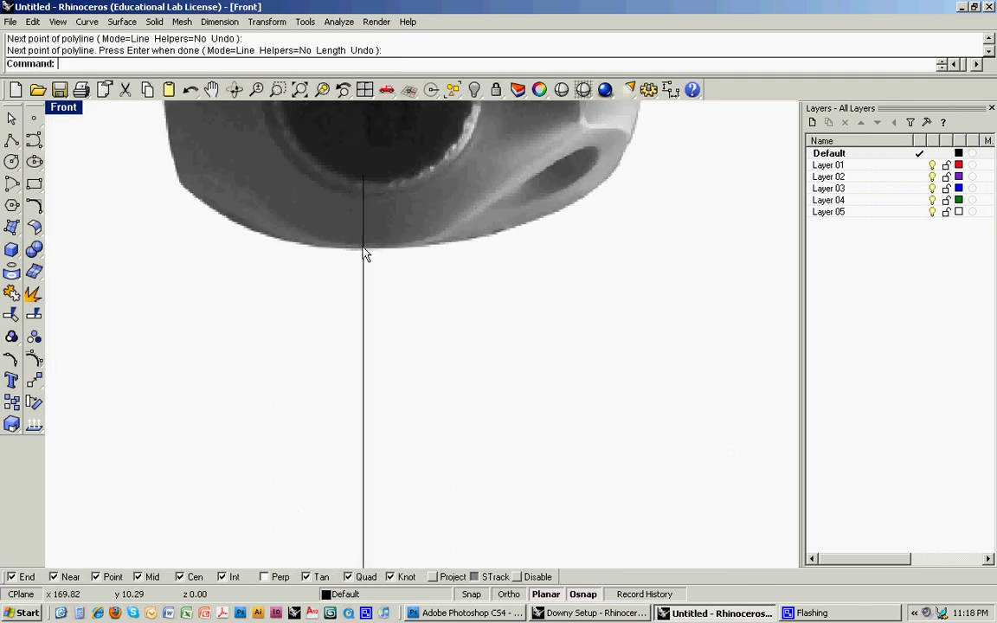
pyautogui.click(30, 144)
pyautogui.click(71, 141)
pyautogui.scroll(3, 331, 242)
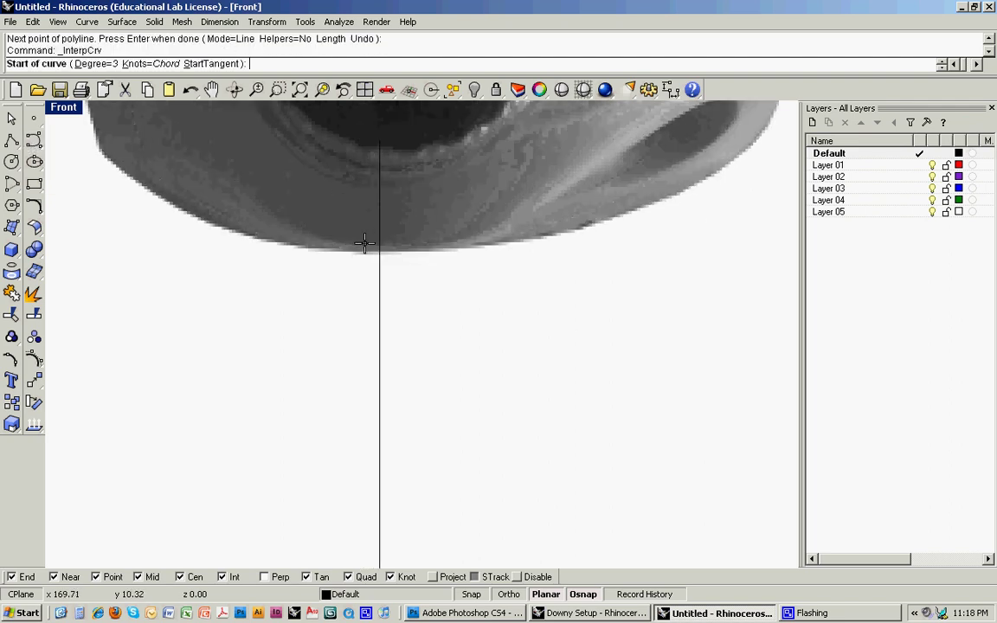
pyautogui.click(378, 248)
pyautogui.click(338, 243)
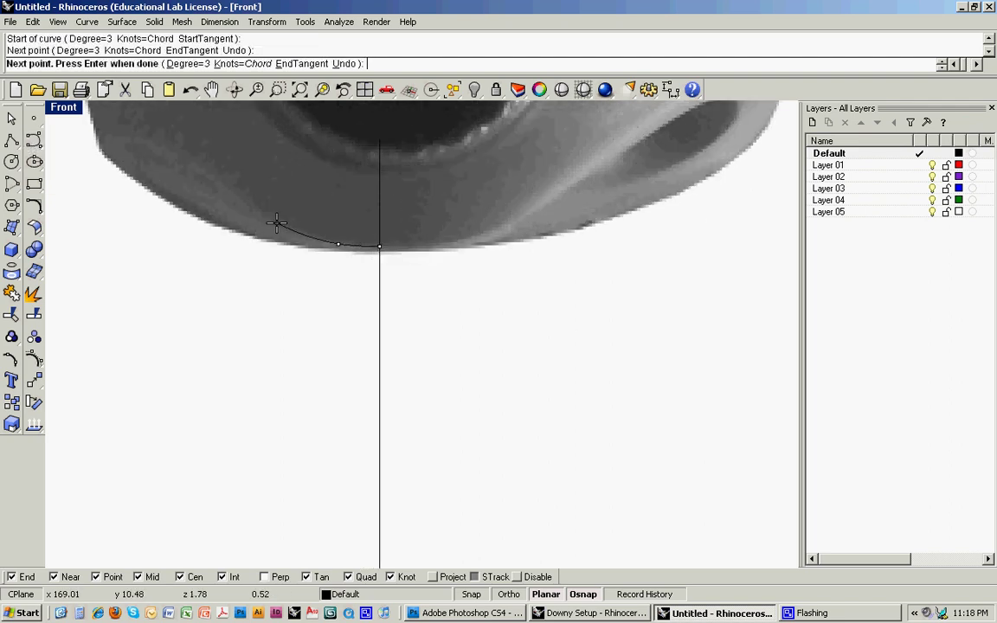
pyautogui.click(277, 223)
pyautogui.click(232, 190)
pyautogui.moveTo(194, 176); pyautogui.dragTo(293, 231, button='right')
pyautogui.click(272, 207)
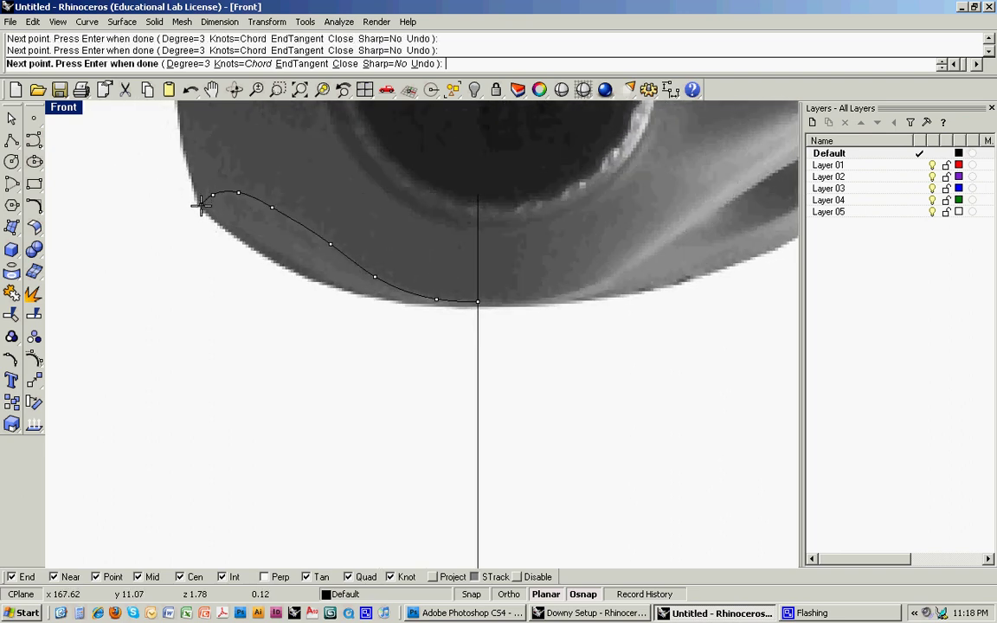
pyautogui.scroll(2, 200, 204)
pyautogui.press('Return')
# Draw a vertical guide line from the front-face curve's lower end up past the left corners of the top-view bottle image
pyautogui.scroll(-6, 205, 285)
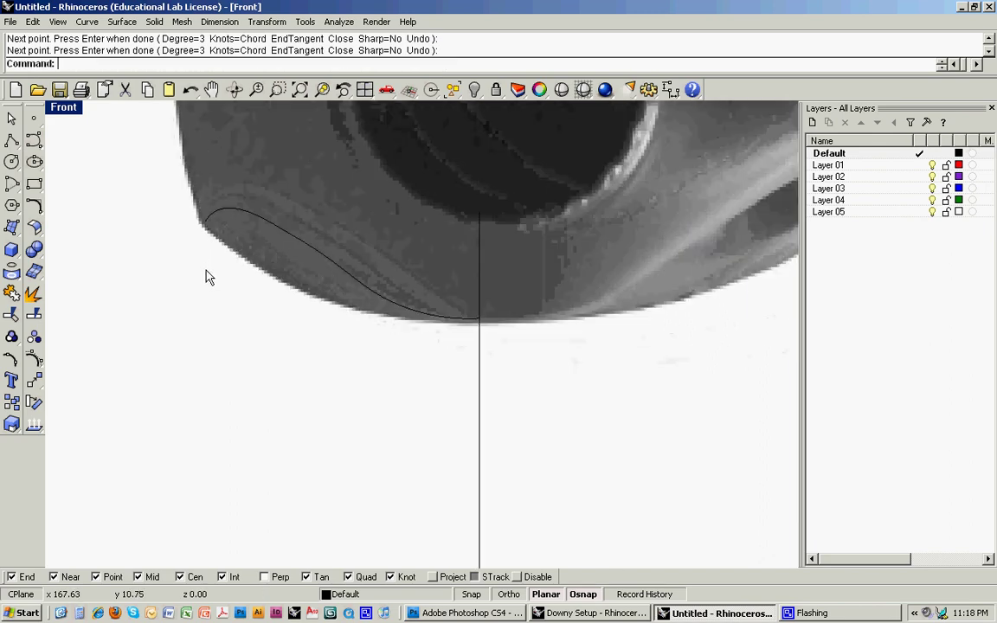
pyautogui.write('L')
pyautogui.press('Return')
pyautogui.scroll(-2, 205, 372)
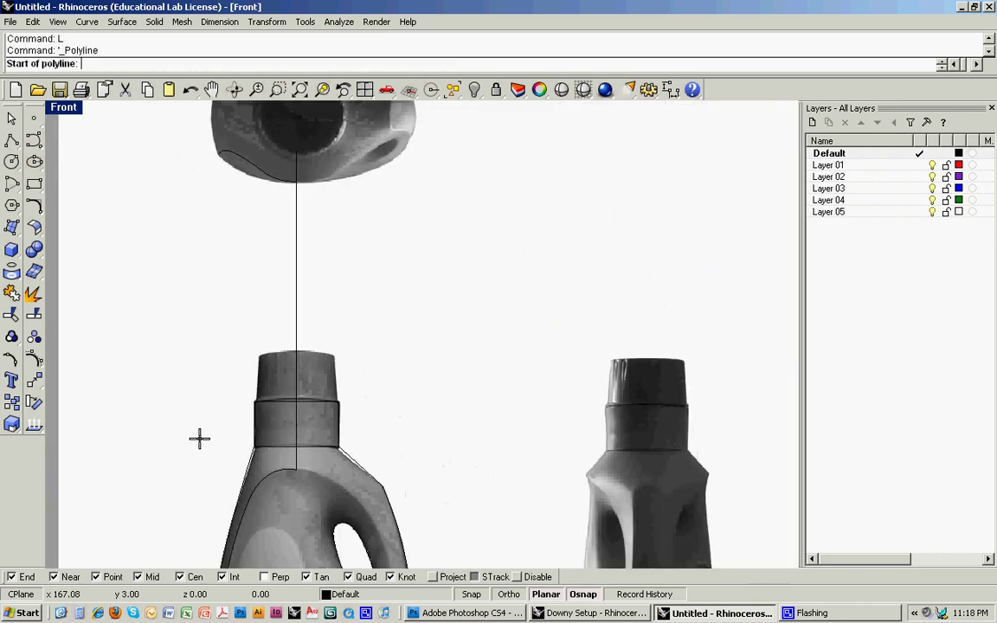
pyautogui.scroll(1, 212, 469)
pyautogui.click(220, 507)
pyautogui.scroll(-2, 227, 401)
pyautogui.moveTo(204, 223); pyautogui.dragTo(217, 396, button='right')
pyautogui.scroll(3, 257, 313)
pyautogui.click(240, 278)
pyautogui.press('Return')
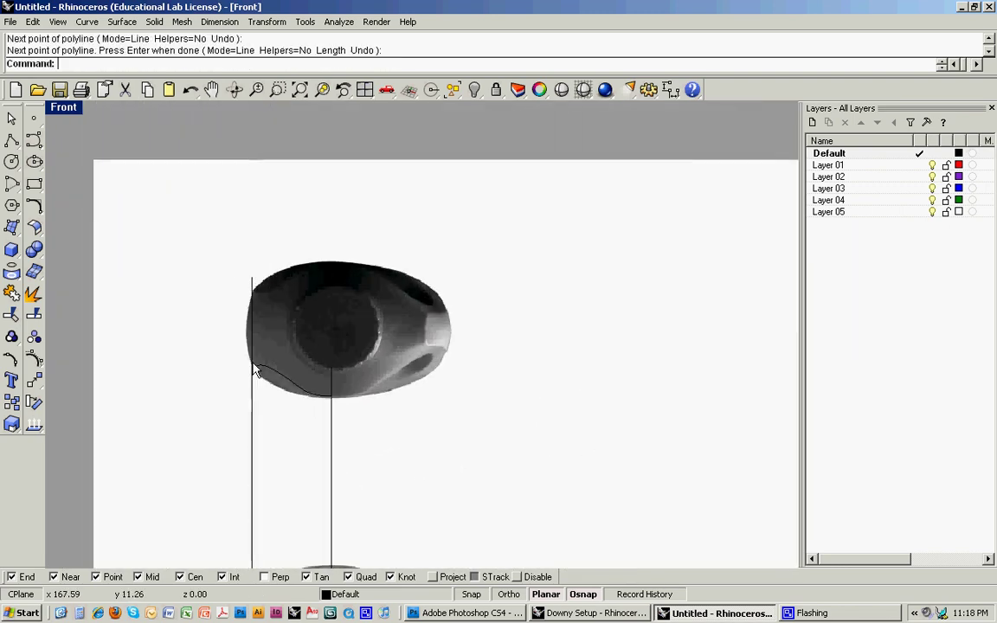
# Show the top-view curve's control points and move its left end point onto the new guide line
pyautogui.scroll(6, 258, 377)
pyautogui.click(258, 374)
pyautogui.scroll(2, 258, 374)
pyautogui.press('F10')
pyautogui.scroll(2, 256, 376)
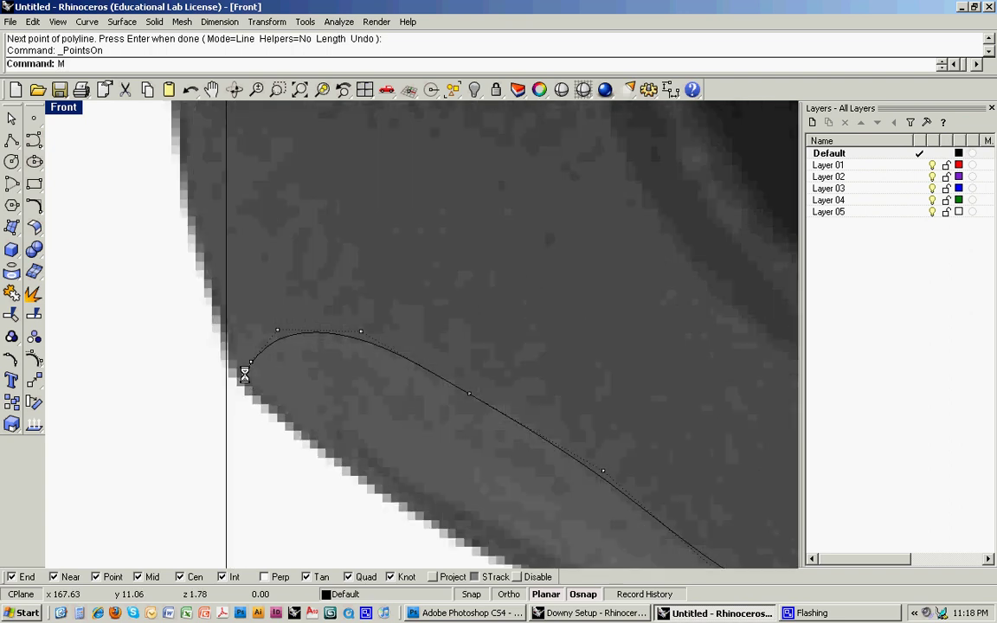
pyautogui.write('M')
pyautogui.press('Return')
pyautogui.click(245, 375)
pyautogui.click(227, 374)
# Shift the next two control points to smooth the rounded left end of the top-view curve, and turn the points off
pyautogui.click(250, 361)
pyautogui.press('Return')
pyautogui.click(307, 394)
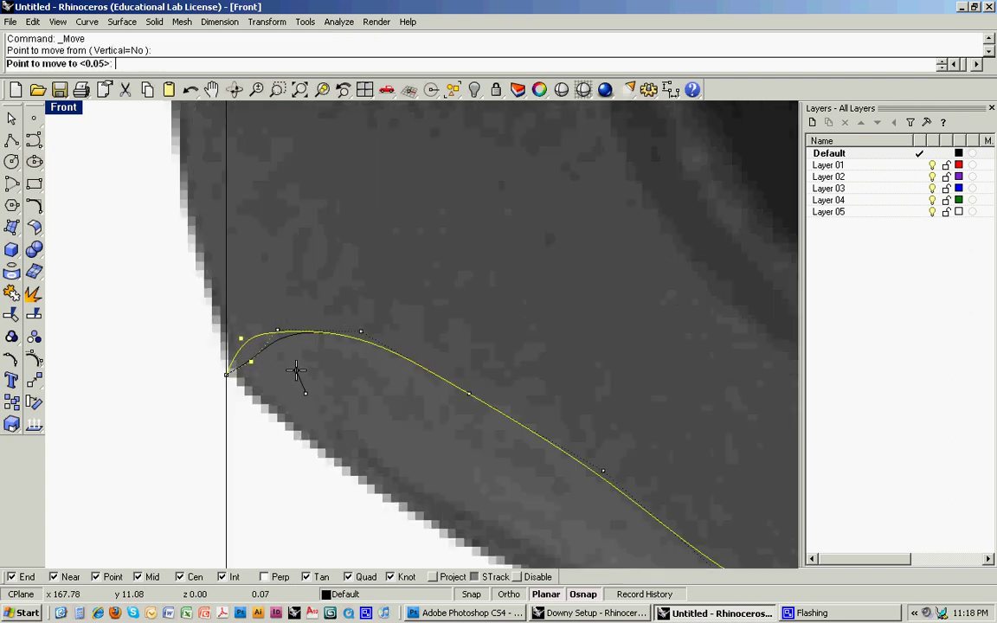
pyautogui.click(297, 370)
pyautogui.press('Return')
pyautogui.click(292, 378)
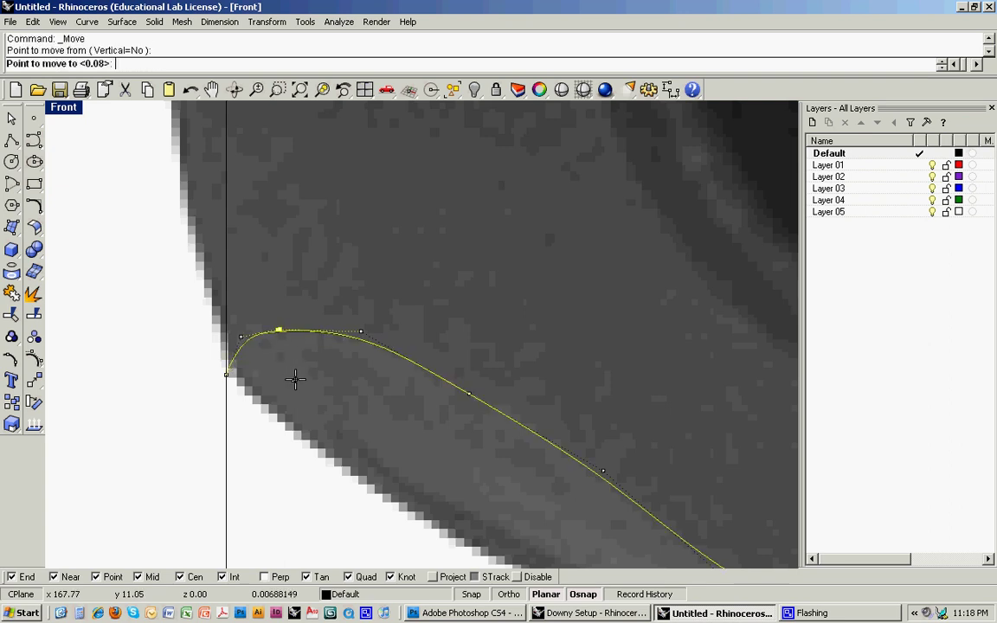
pyautogui.click(293, 370)
pyautogui.press('Escape')
pyautogui.press('Escape')
pyautogui.scroll(-2, 290, 371)
pyautogui.scroll(-8, 292, 374)
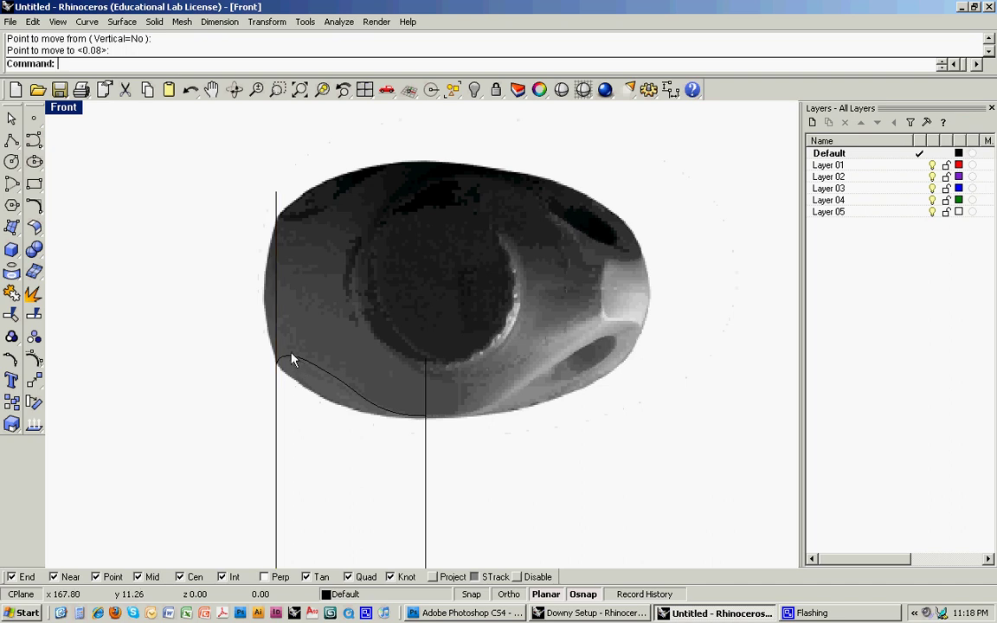
# Delete both vertical guide lines running up to the top-view bottle image
pyautogui.write('e')
pyautogui.press('Delete')
pyautogui.click(425, 383)
pyautogui.press('Delete')
pyautogui.scroll(-3, 389, 385)
pyautogui.scroll(-5, 381, 388)
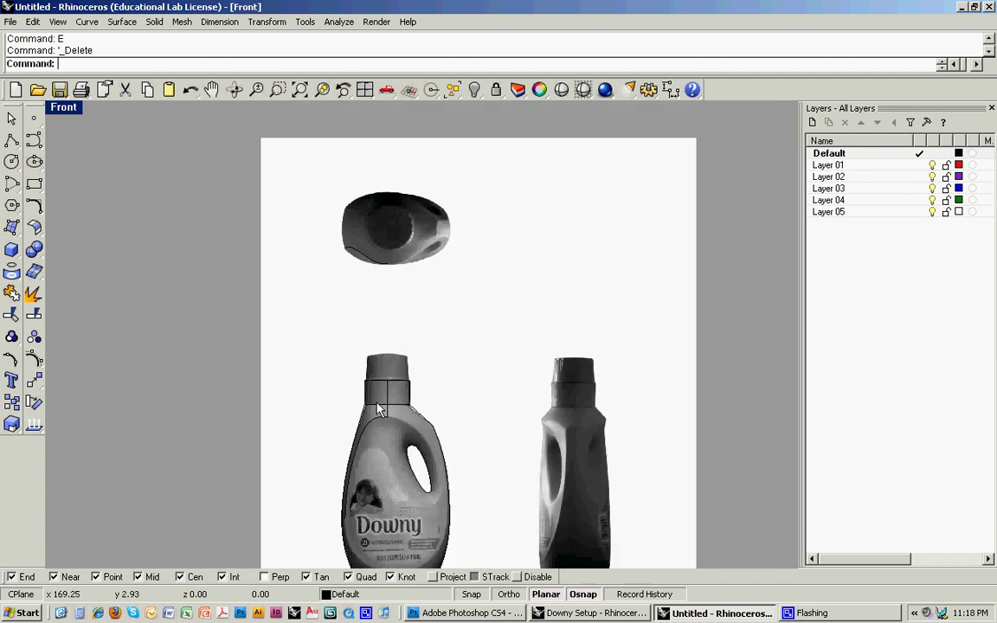
# Restore the four-view layout and rotate the top-view curve -90 degrees about its lower end in the Right view
pyautogui.doubleClick(59, 109)
pyautogui.moveTo(494, 247); pyautogui.dragTo(514, 252, button='right')
pyautogui.scroll(-8, 573, 232)
pyautogui.moveTo(573, 232); pyautogui.dragTo(537, 184, button='right')
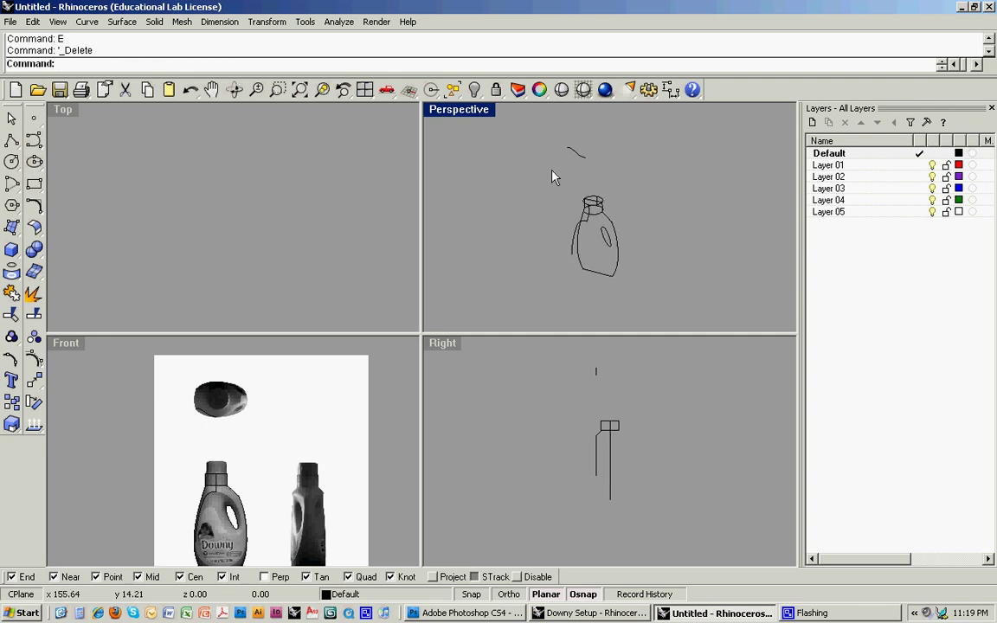
pyautogui.scroll(5, 583, 174)
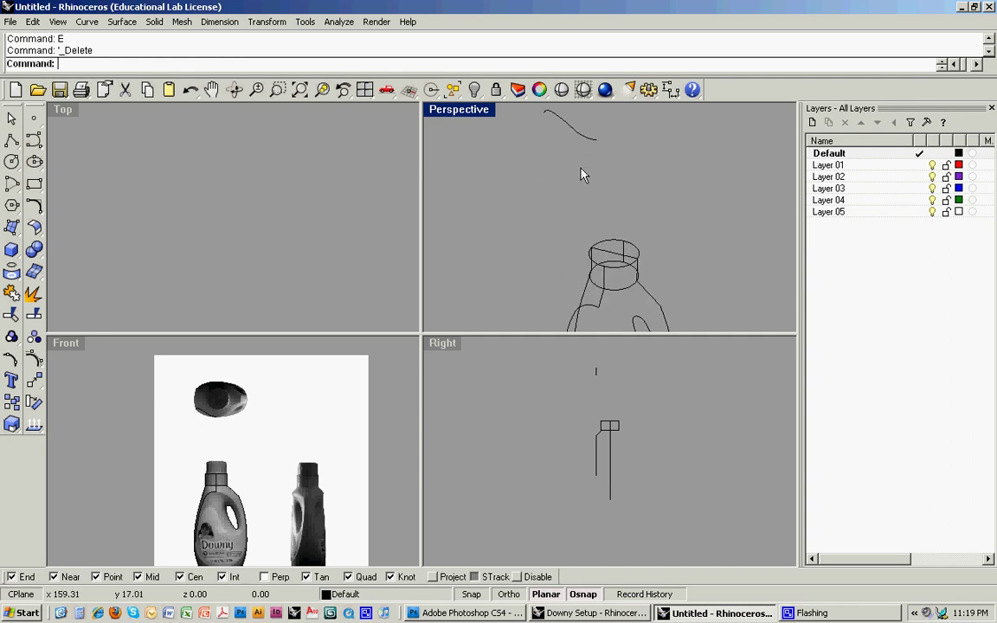
pyautogui.scroll(2, 599, 387)
pyautogui.write('o')
pyautogui.press('Return')
pyautogui.scroll(2, 597, 371)
pyautogui.click(591, 372)
pyautogui.write('-90')
pyautogui.press('Return')
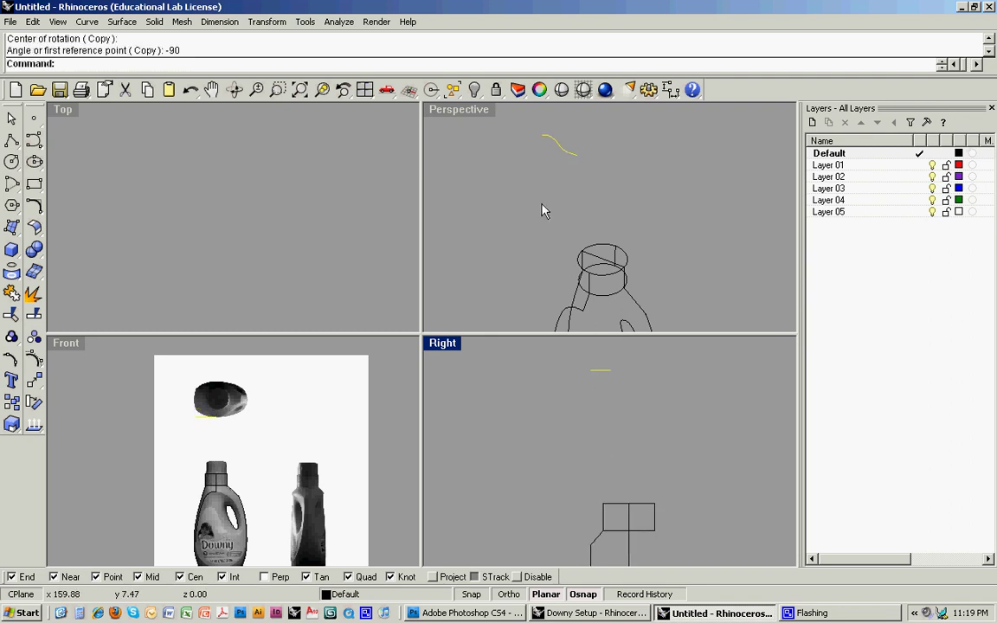
# Create a 3D curve from the flat front-face curve and the rotated top-view curve with Curve From 2 Views
pyautogui.moveTo(541, 207); pyautogui.dragTo(538, 238, button='right')
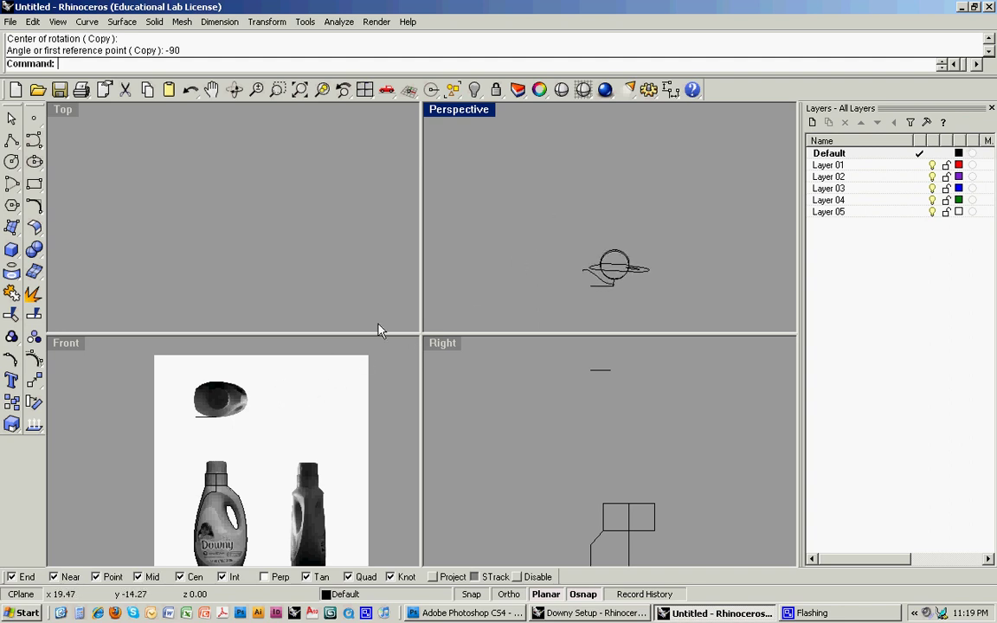
pyautogui.moveTo(467, 242); pyautogui.dragTo(536, 223, button='right')
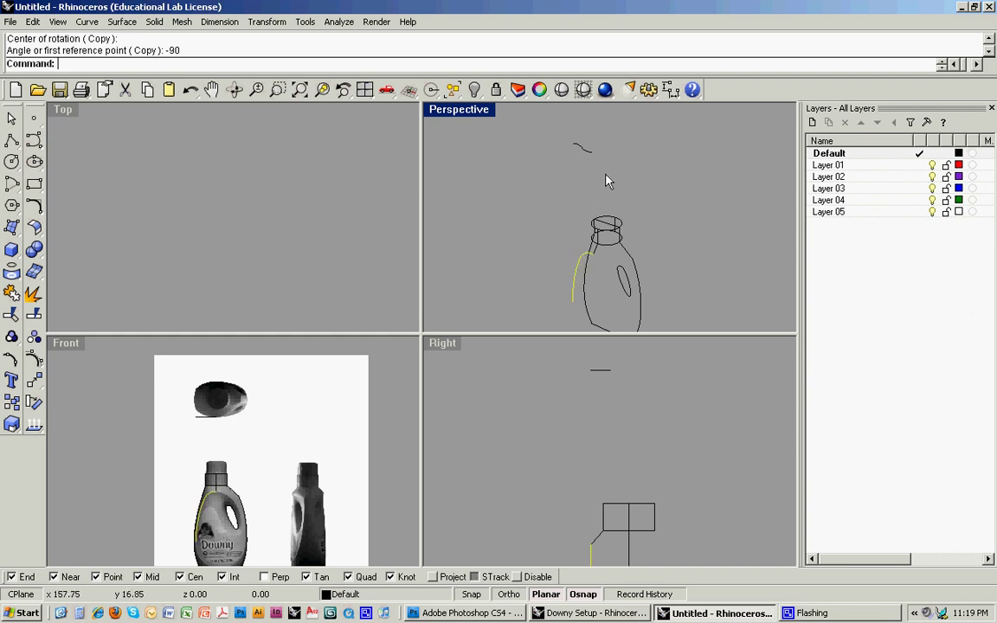
pyautogui.moveTo(542, 232); pyautogui.dragTo(578, 212, button='right')
pyautogui.click(86, 21)
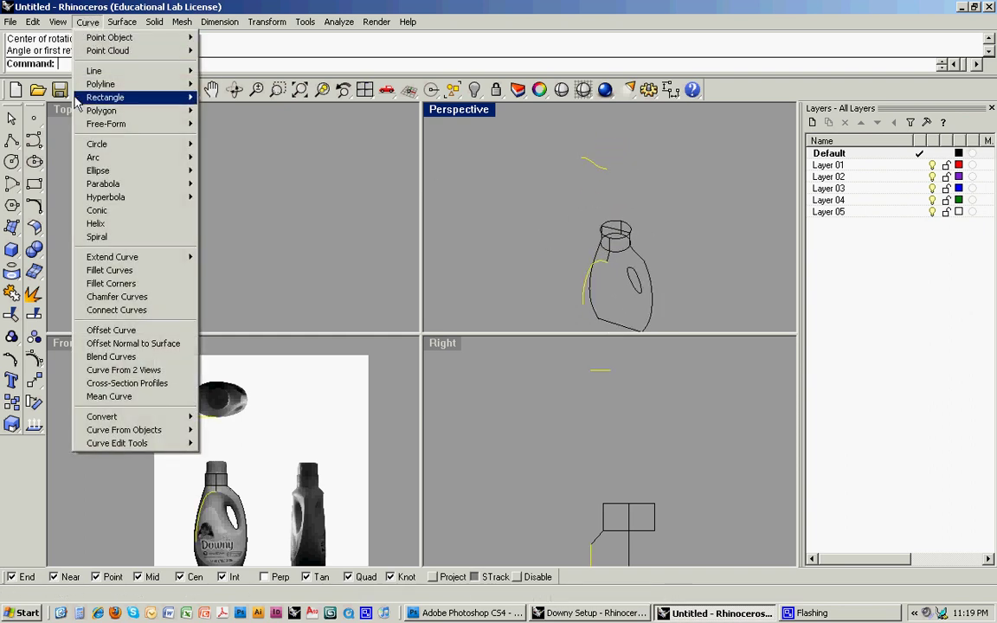
pyautogui.click(108, 371)
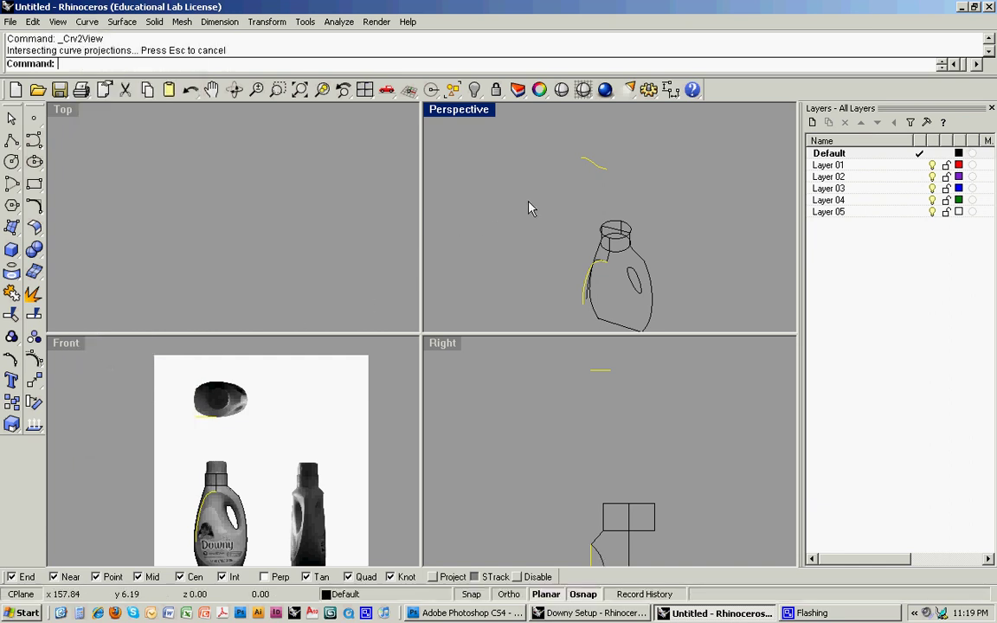
# Delete the flat front-face curve and the rotated top-view curve, keeping only the combined 3D curve
pyautogui.moveTo(529, 207); pyautogui.dragTo(665, 231, button='right')
pyautogui.click(641, 241)
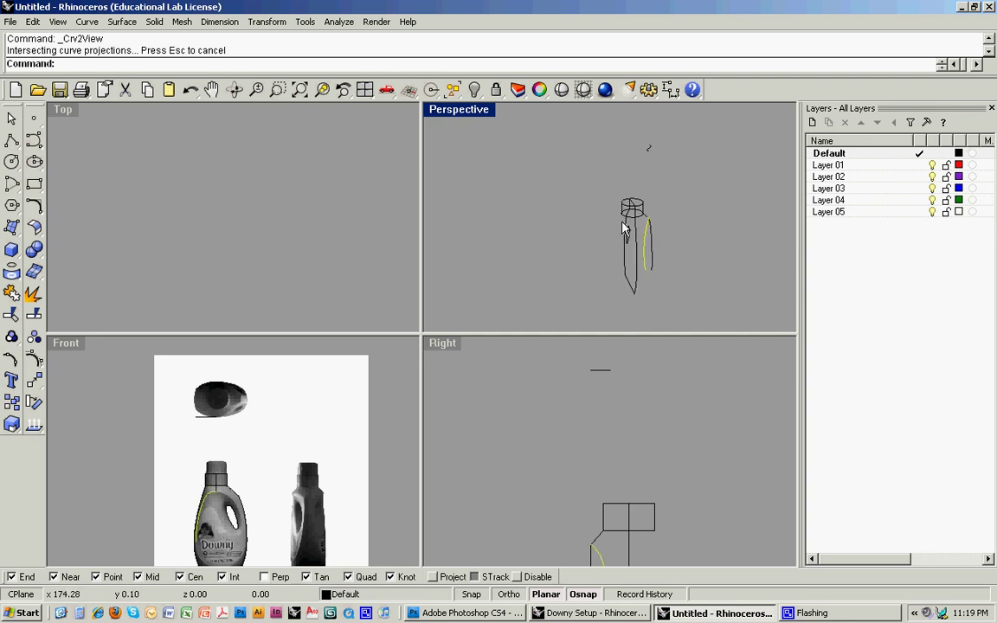
pyautogui.write('z')
pyautogui.press('Return')
pyautogui.moveTo(616, 200); pyautogui.dragTo(697, 283)
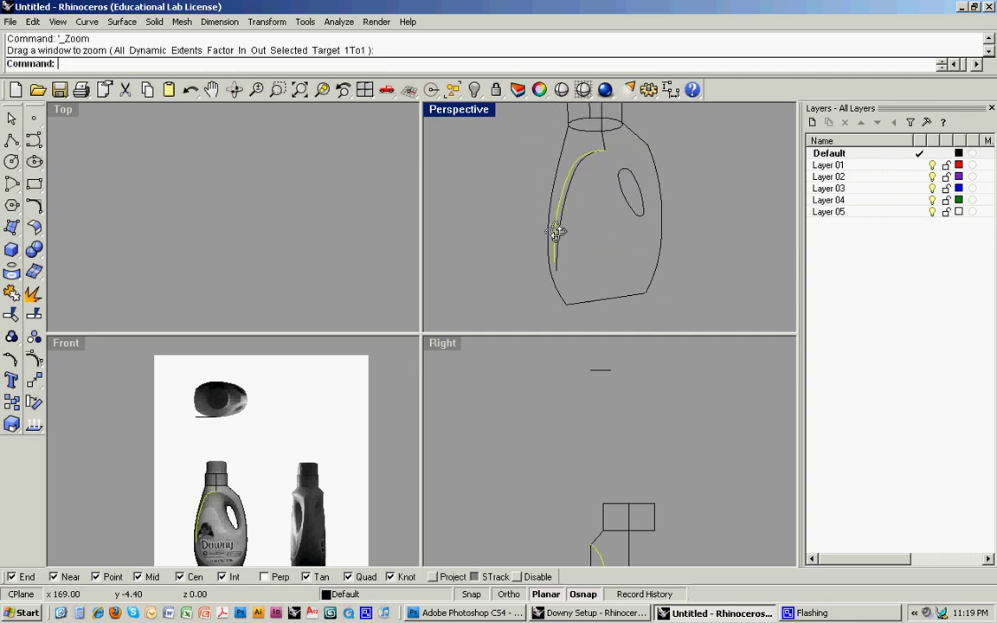
pyautogui.moveTo(556, 232); pyautogui.dragTo(661, 217, button='right')
pyautogui.scroll(-3, 619, 211)
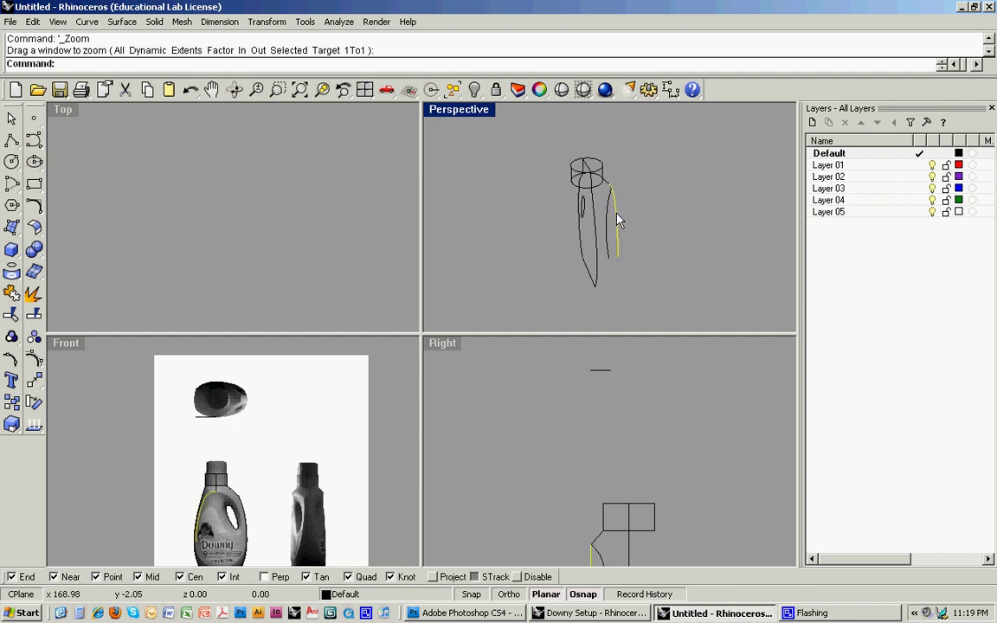
pyautogui.press('Delete')
pyautogui.moveTo(605, 149)
pyautogui.mouseDown(button='right')
pyautogui.moveTo(605, 234)
pyautogui.moveTo(596, 142)
pyautogui.mouseUp(button='right')
pyautogui.write('E')
pyautogui.press('Escape')
# Check the combined front-face curve against the bottle image in the Front view and its shape in Perspective
pyautogui.moveTo(597, 225); pyautogui.dragTo(567, 211, button='right')
pyautogui.moveTo(280, 460); pyautogui.dragTo(311, 395, button='right')
pyautogui.scroll(3, 243, 444)
pyautogui.click(249, 438)
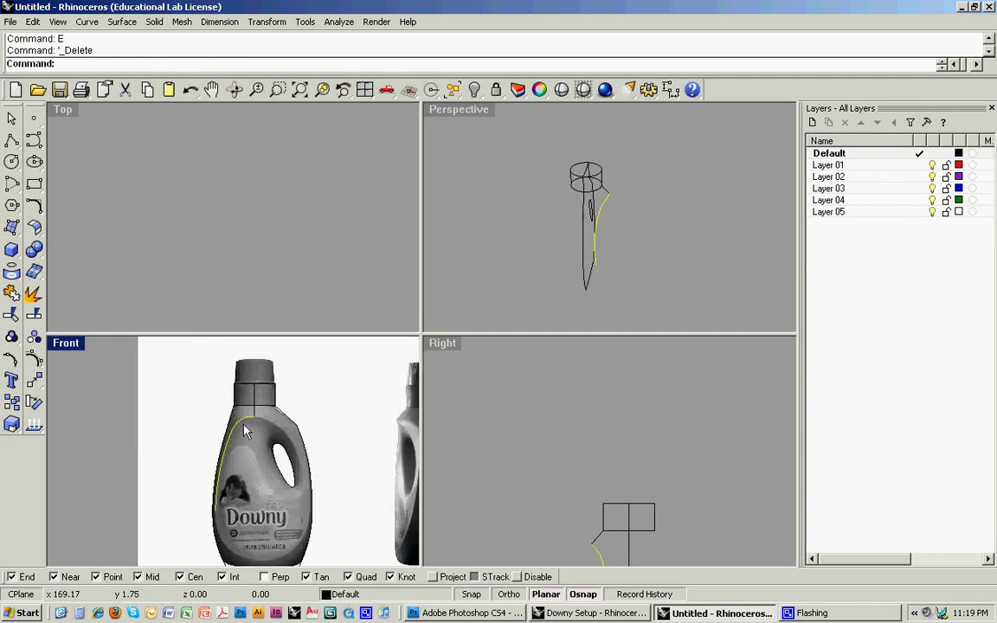
pyautogui.scroll(2, 245, 430)
pyautogui.moveTo(606, 264); pyautogui.dragTo(572, 219, button='right')
pyautogui.scroll(2, 566, 210)
pyautogui.press('Escape')
pyautogui.scroll(5, 566, 212)
pyautogui.moveTo(544, 279); pyautogui.dragTo(534, 206, button='right')
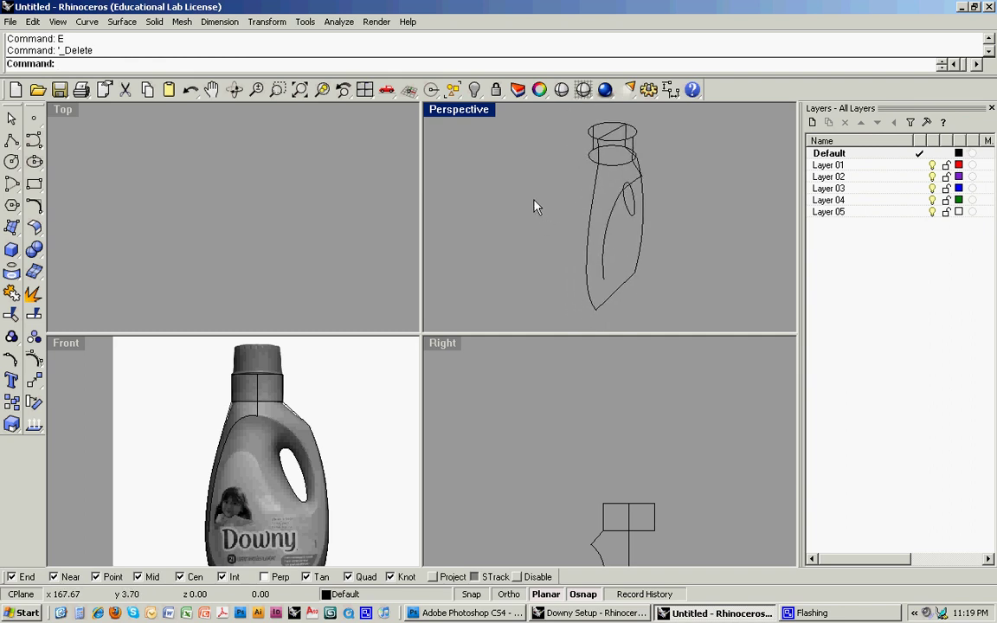